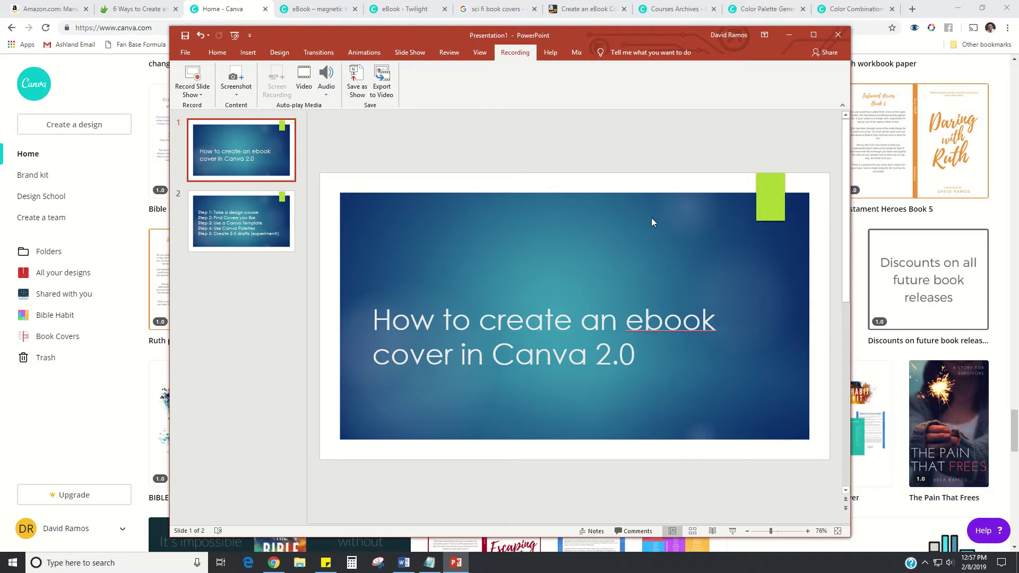
Minimize the presentation and show the top of the Canva home page
{"action": "left_click", "coordinate": [787, 34]}
{"action": "left_click_drag", "start_coordinate": [1013, 445], "coordinate": [1009, 95]}
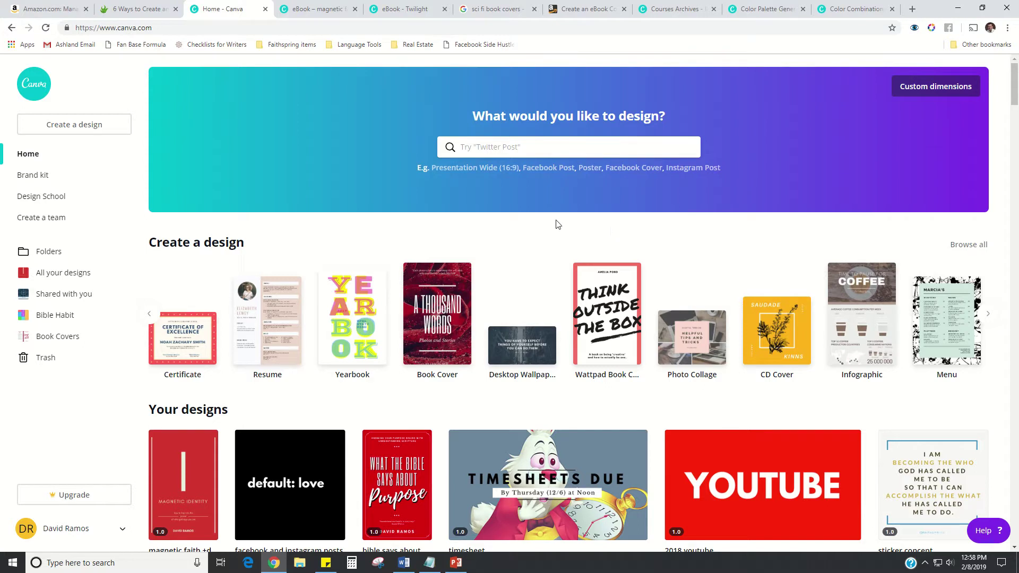
Switch to PowerPoint and display slide 2 with the five ebook cover steps
{"action": "left_click", "coordinate": [457, 563]}
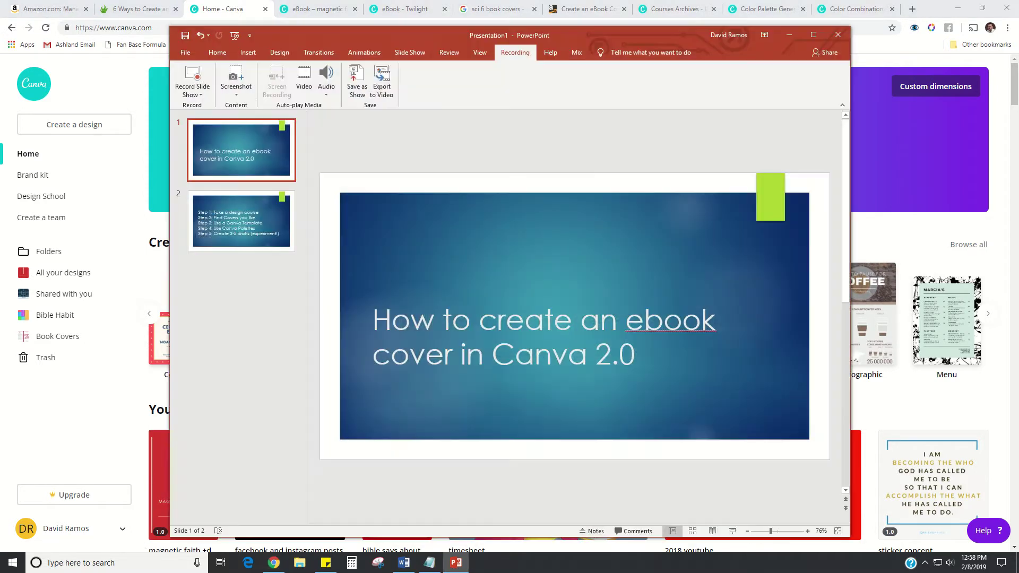
{"action": "left_click", "coordinate": [261, 241]}
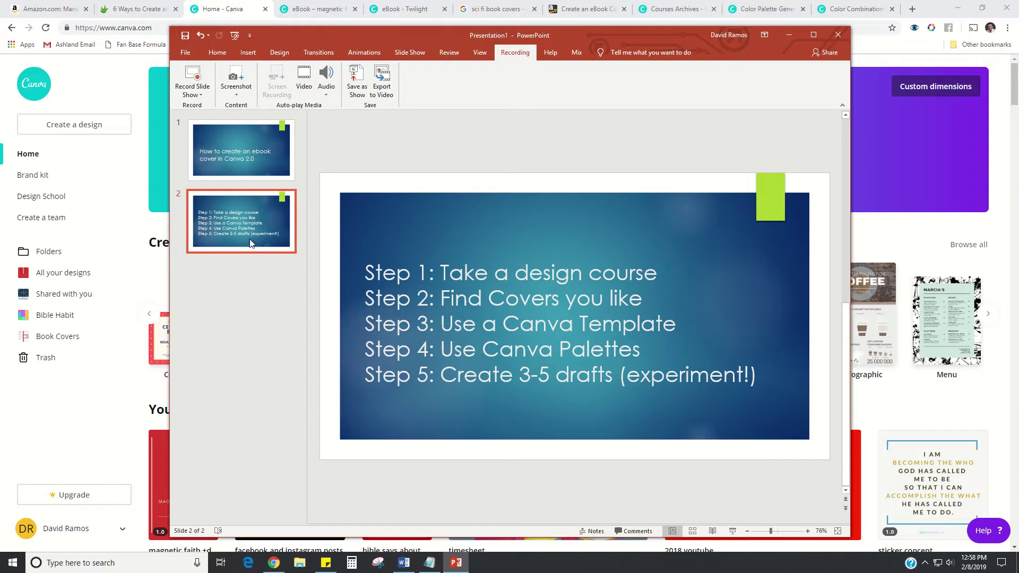
{"action": "left_click_drag", "start_coordinate": [666, 38], "coordinate": [562, 33]}
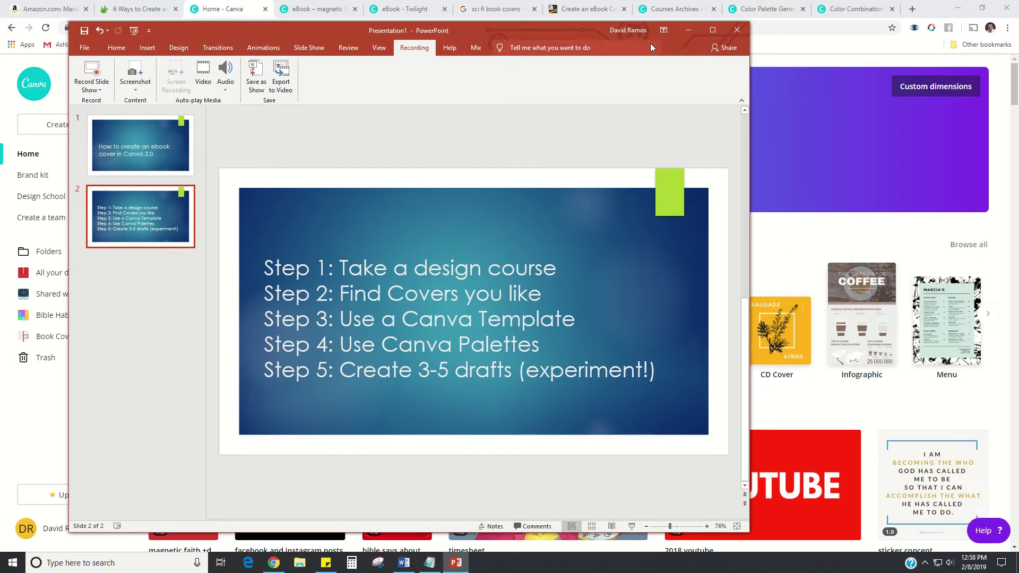
Switch to Chrome, bring up Canva's Design School Courses page and highlight its web address
{"action": "left_click", "coordinate": [689, 31]}
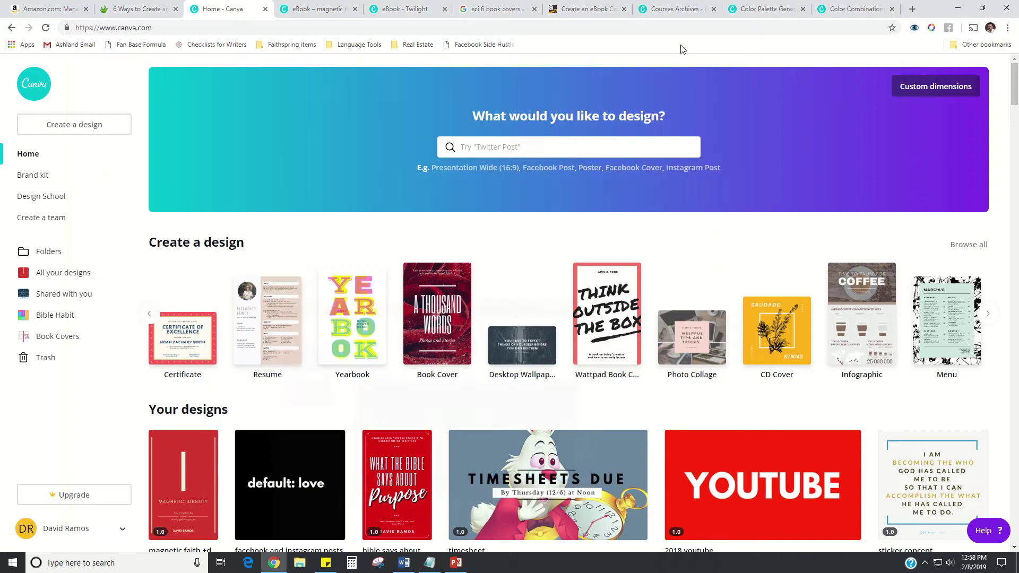
{"action": "left_click", "coordinate": [677, 9]}
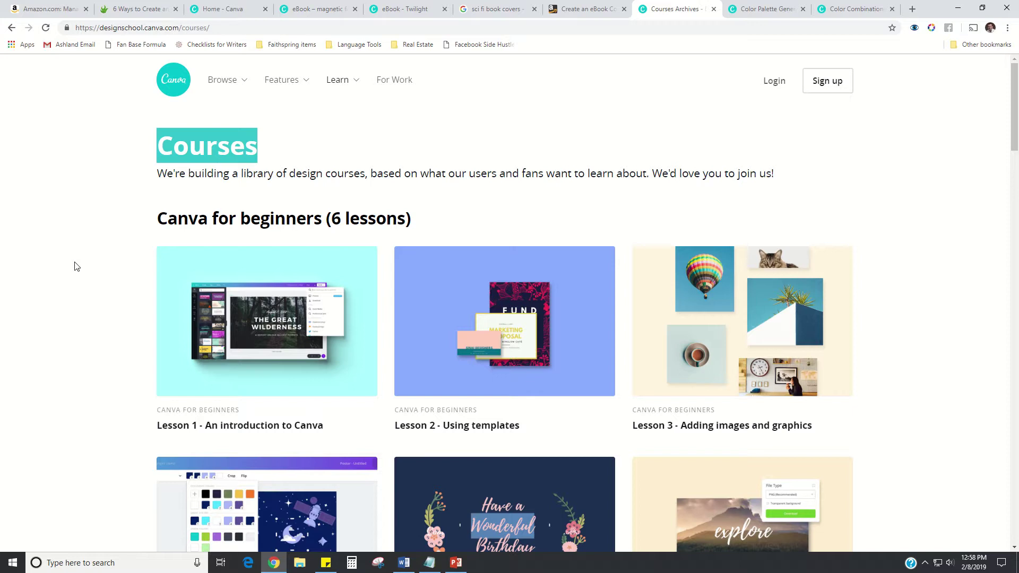
{"action": "left_click_drag", "start_coordinate": [210, 27], "coordinate": [100, 30]}
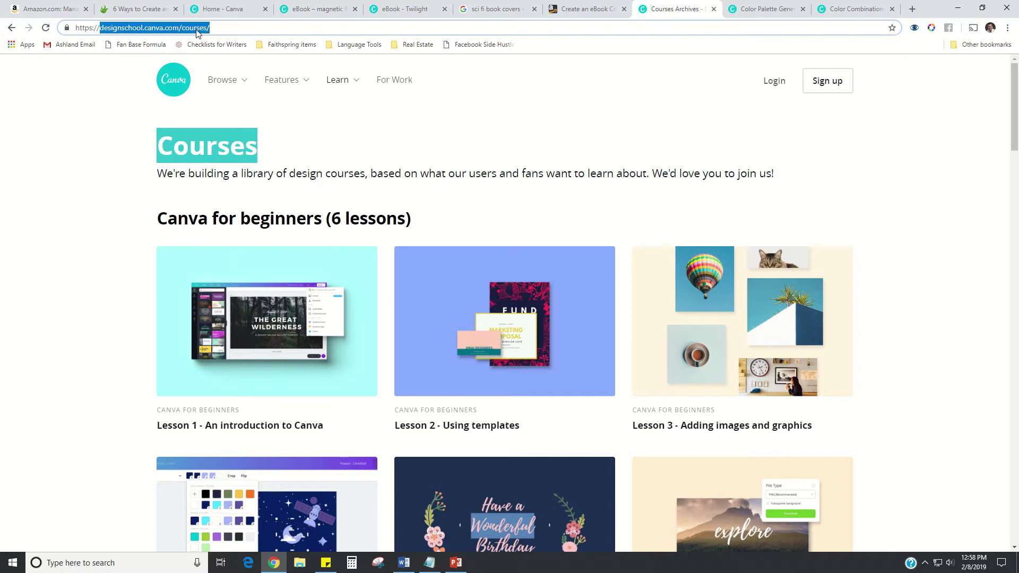
{"action": "left_click_drag", "start_coordinate": [738, 174], "coordinate": [662, 178]}
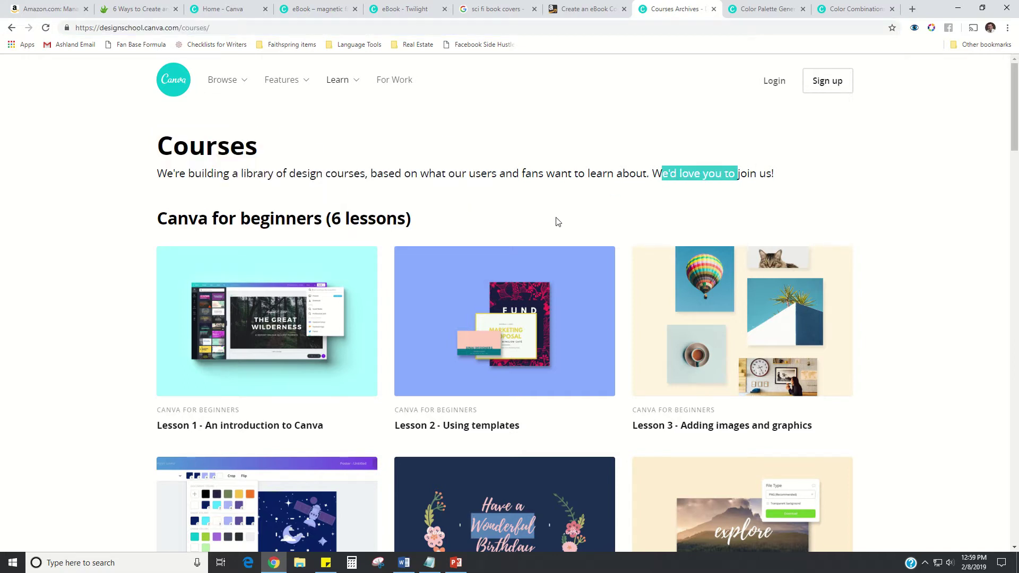
Look through the Design School course list from Canva for beginners to Creativity, and return to its beginning
{"action": "scroll", "coordinate": [565, 219], "scroll_direction": "down", "scroll_amount": 2}
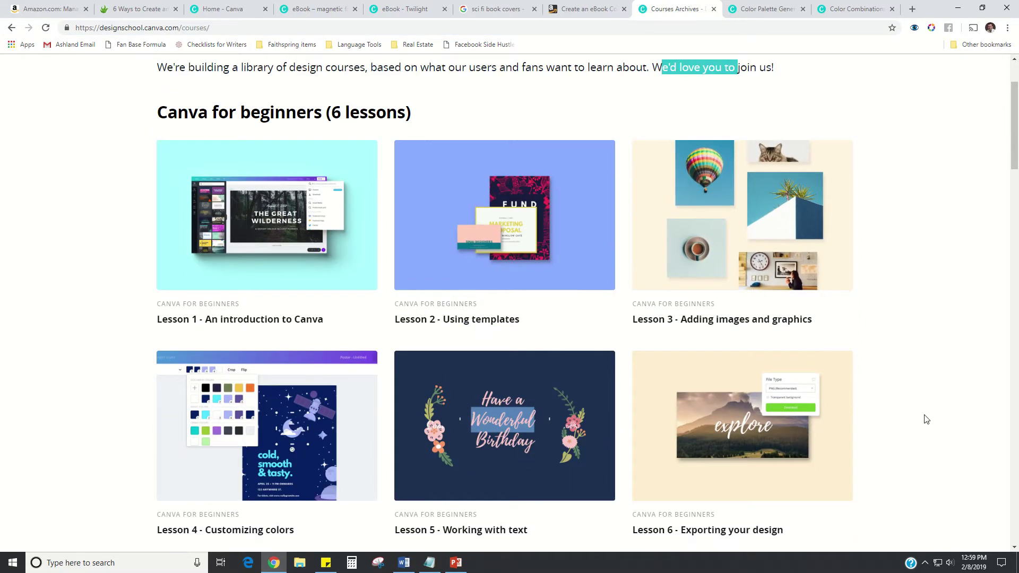
{"action": "left_click_drag", "start_coordinate": [322, 114], "coordinate": [247, 118]}
{"action": "scroll", "coordinate": [141, 357], "scroll_direction": "down", "scroll_amount": 13}
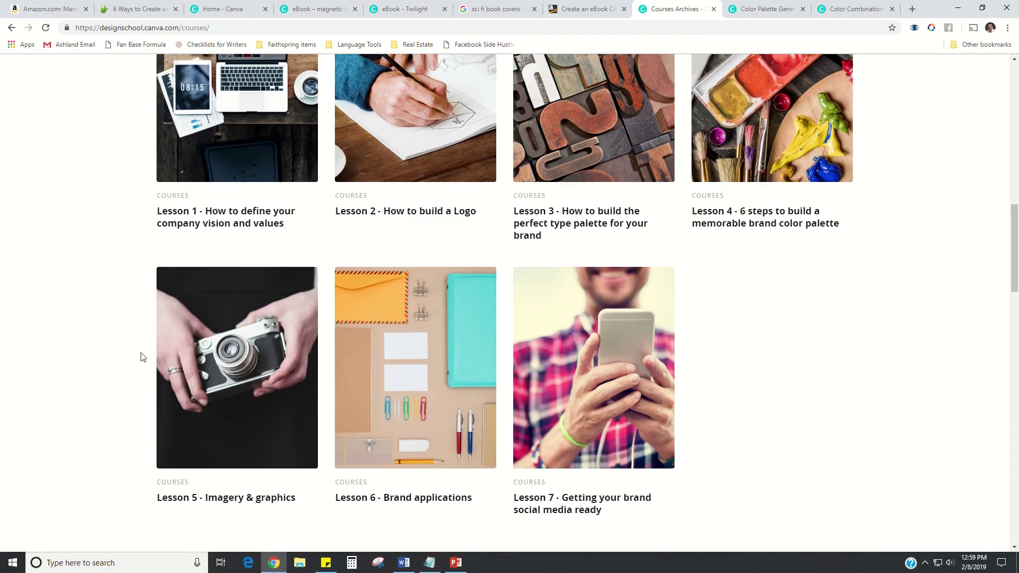
{"action": "scroll", "coordinate": [141, 357], "scroll_direction": "down", "scroll_amount": 10}
{"action": "left_click_drag", "start_coordinate": [238, 109], "coordinate": [152, 114]}
{"action": "left_click", "coordinate": [128, 247]}
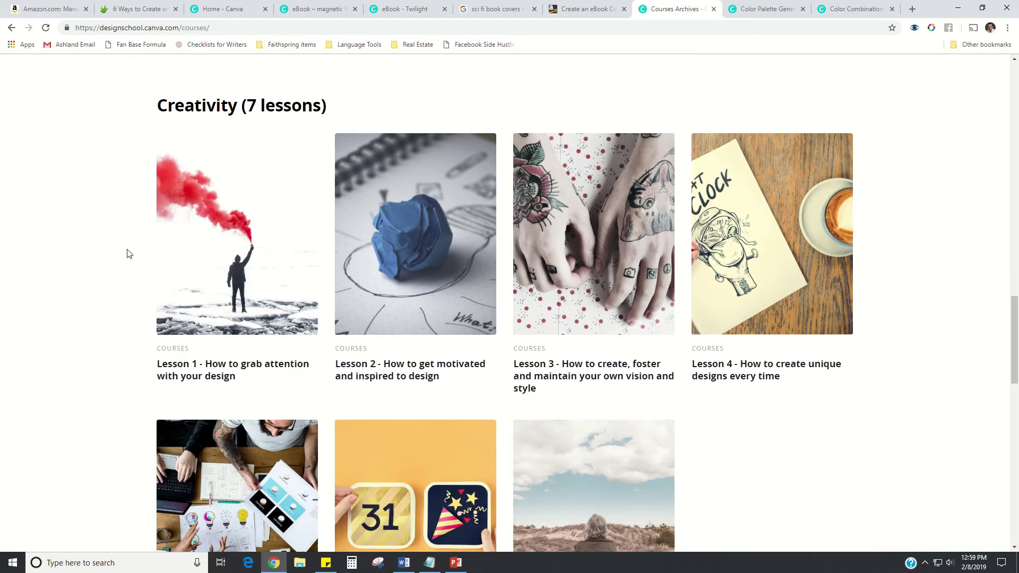
{"action": "scroll", "coordinate": [128, 249], "scroll_direction": "down", "scroll_amount": 2}
{"action": "scroll", "coordinate": [141, 313], "scroll_direction": "up", "scroll_amount": 2}
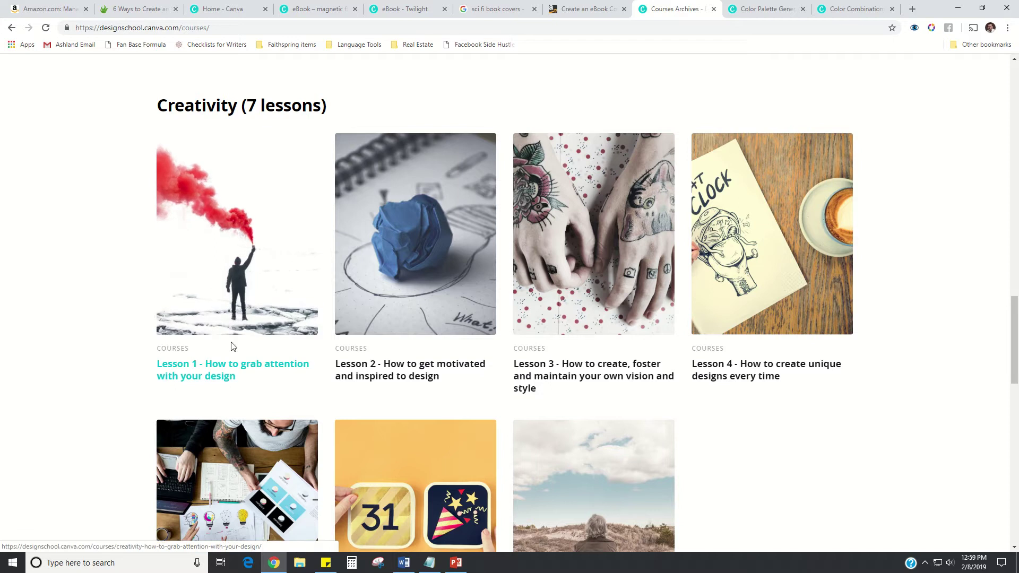
{"action": "scroll", "coordinate": [225, 337], "scroll_direction": "up", "scroll_amount": 11}
{"action": "scroll", "coordinate": [223, 337], "scroll_direction": "up", "scroll_amount": 12}
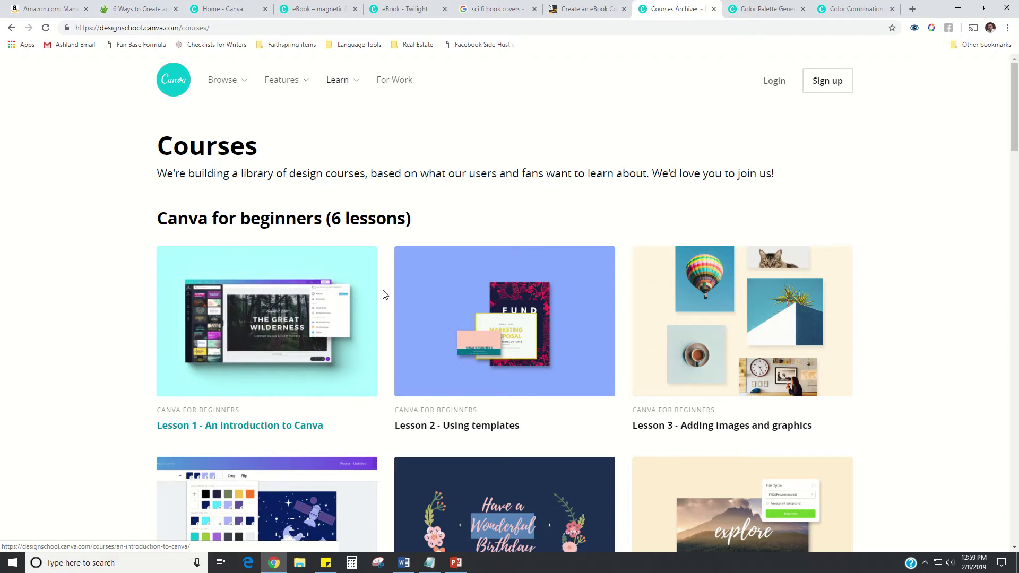
{"action": "left_click_drag", "start_coordinate": [326, 219], "coordinate": [249, 221]}
{"action": "left_click", "coordinate": [241, 223]}
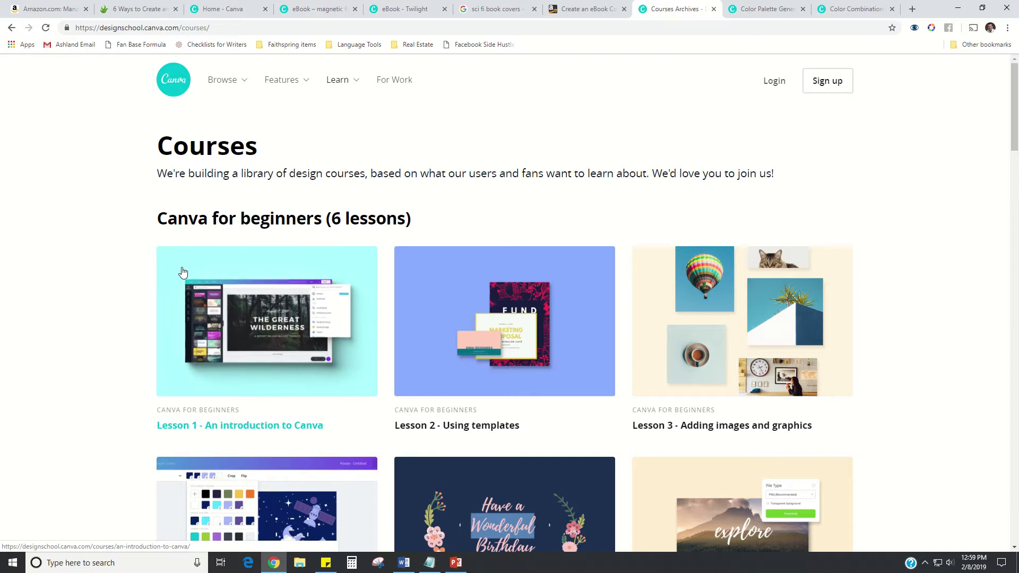
{"action": "scroll", "coordinate": [183, 321], "scroll_direction": "down", "scroll_amount": 10}
{"action": "scroll", "coordinate": [183, 320], "scroll_direction": "down", "scroll_amount": 14}
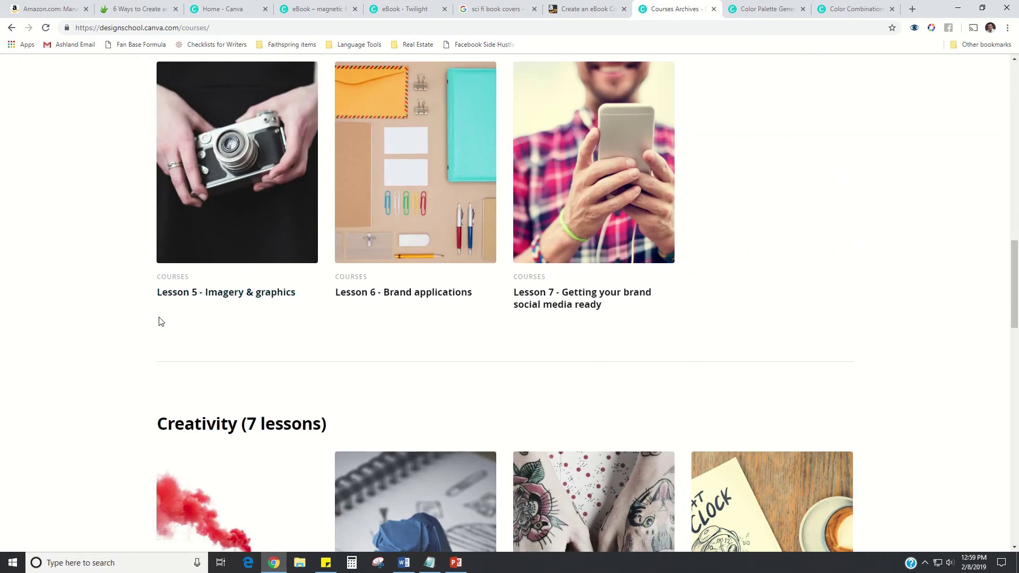
{"action": "scroll", "coordinate": [140, 320], "scroll_direction": "up", "scroll_amount": 20}
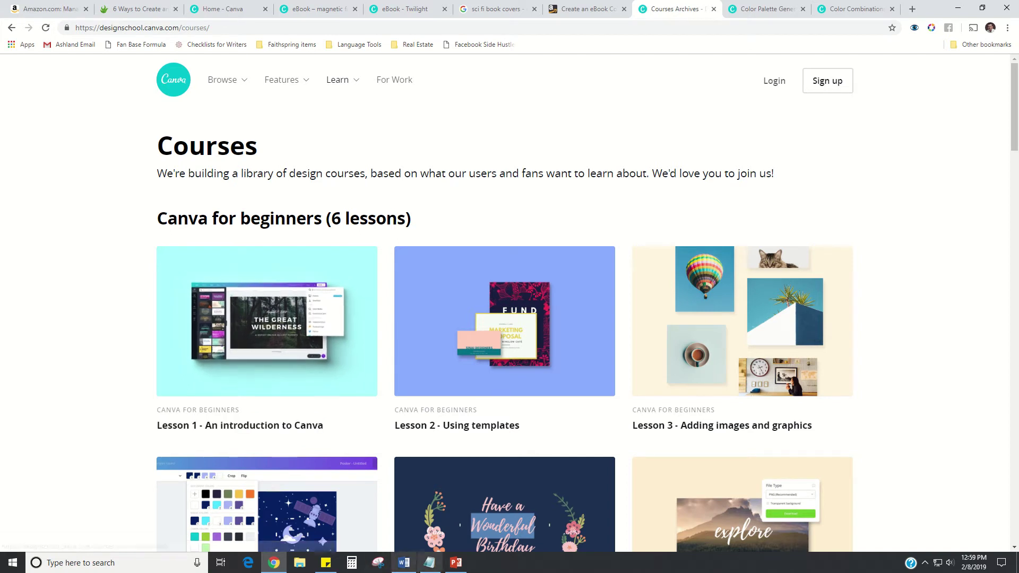
Switch to PowerPoint, highlight "Covers you like" in Step 2 on slide 2, and return to Chrome
{"action": "left_click", "coordinate": [456, 563]}
{"action": "left_click_drag", "start_coordinate": [390, 291], "coordinate": [542, 293]}
{"action": "left_click", "coordinate": [893, 208]}
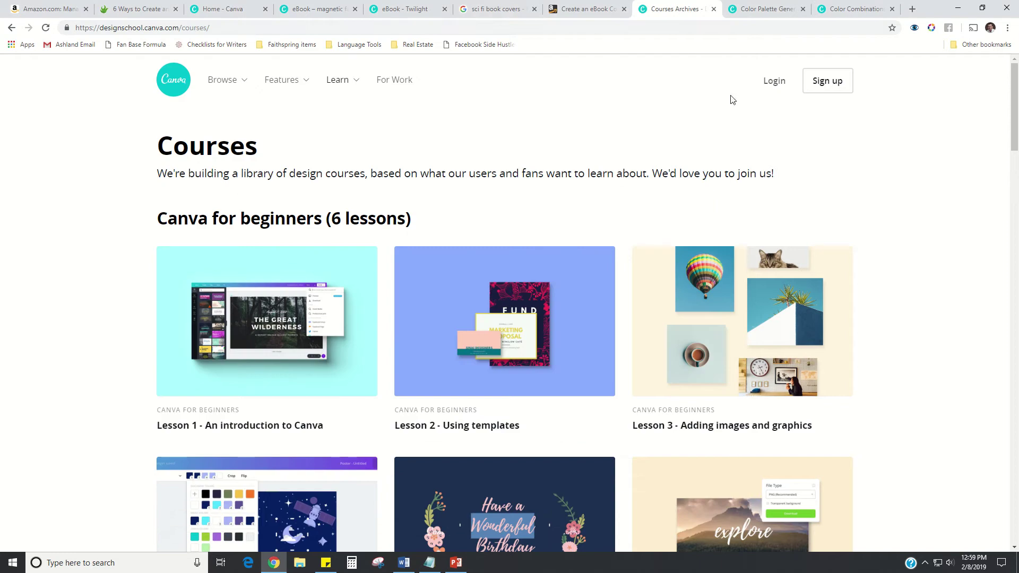
Change the Google Images search from sci fi book covers to "minimalist book covers"
{"action": "left_click", "coordinate": [499, 9]}
{"action": "scroll", "coordinate": [271, 175], "scroll_direction": "up", "scroll_amount": 2}
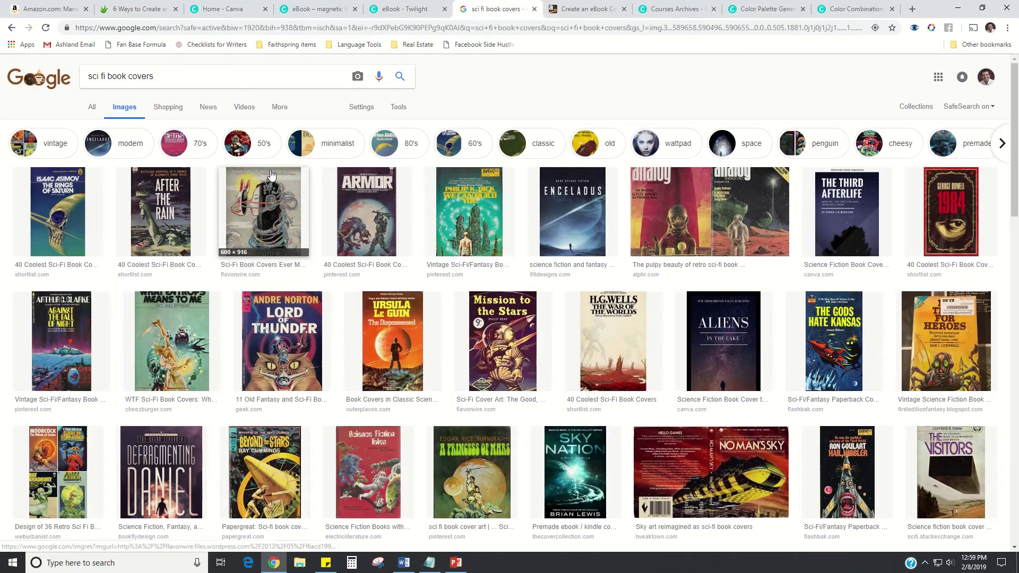
{"action": "left_click_drag", "start_coordinate": [106, 76], "coordinate": [82, 77]}
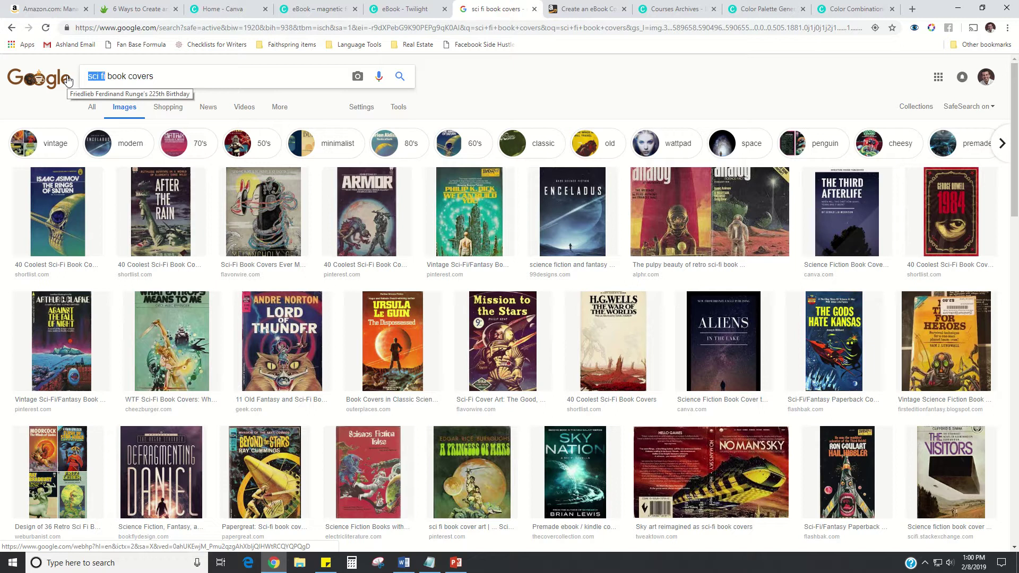
{"action": "type", "text": "mini"}
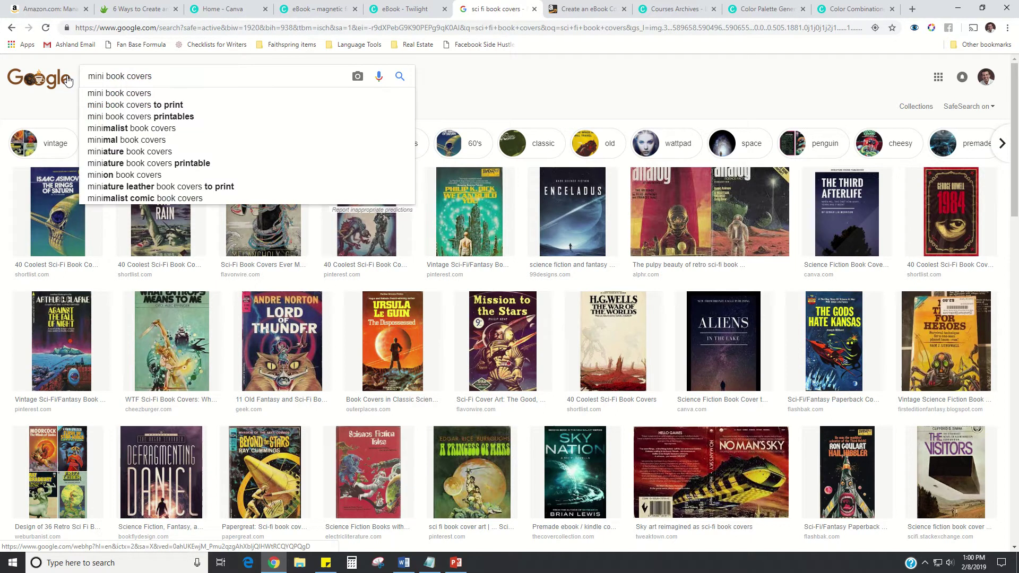
{"action": "type", "text": "m"}
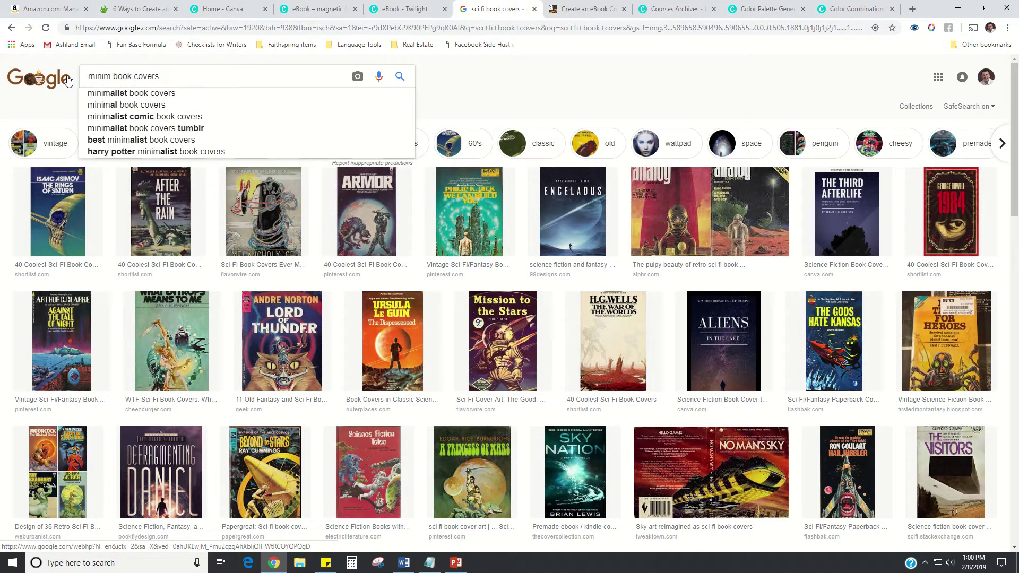
{"action": "left_click", "coordinate": [127, 93]}
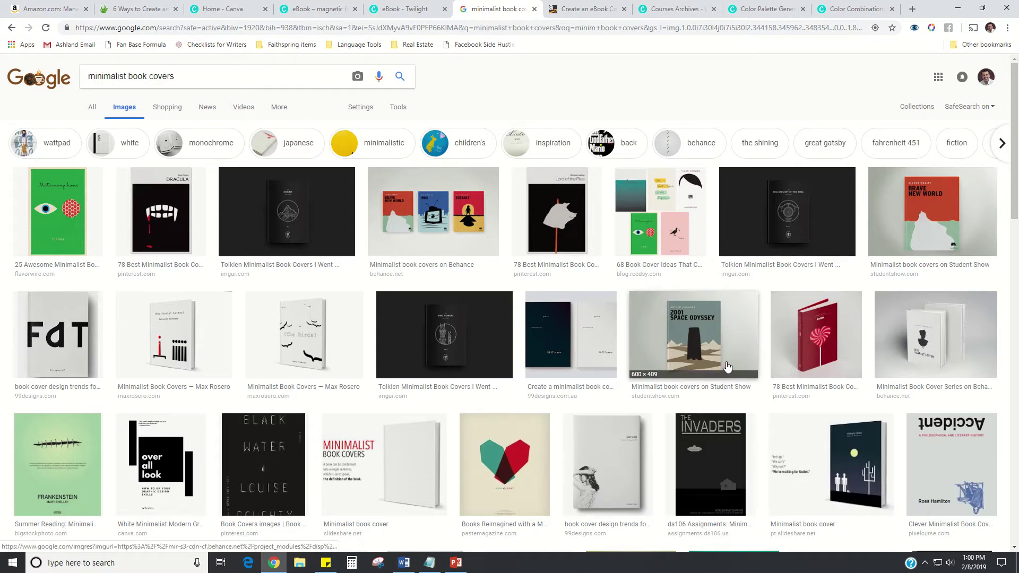
Preview the "Darkness, Fade" Black and White Minimalist Typography Book Cover and examine the other cover results around it
{"action": "scroll", "coordinate": [727, 366], "scroll_direction": "down", "scroll_amount": 6}
{"action": "left_click", "coordinate": [948, 313]}
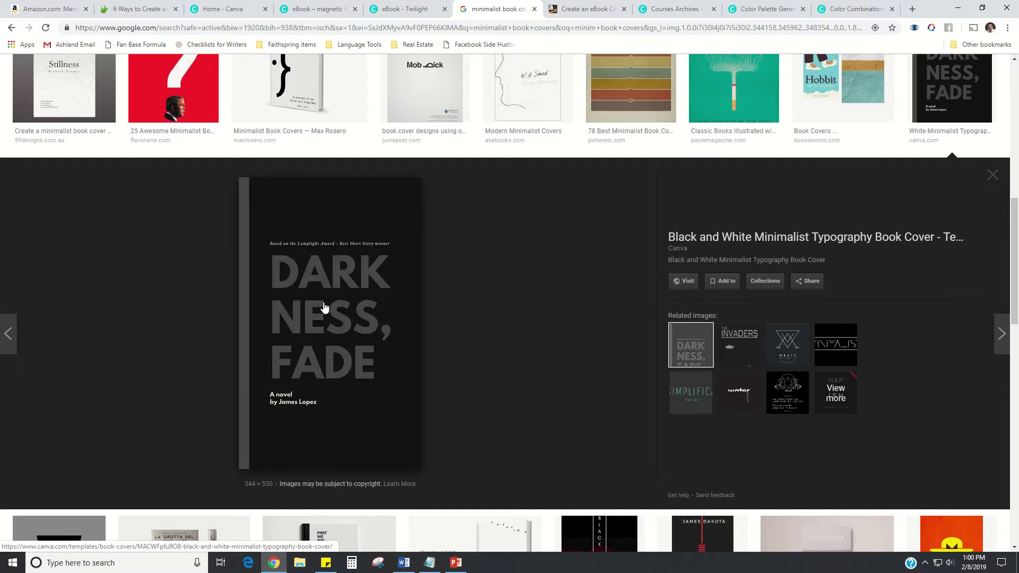
{"action": "scroll", "coordinate": [559, 325], "scroll_direction": "up", "scroll_amount": 2}
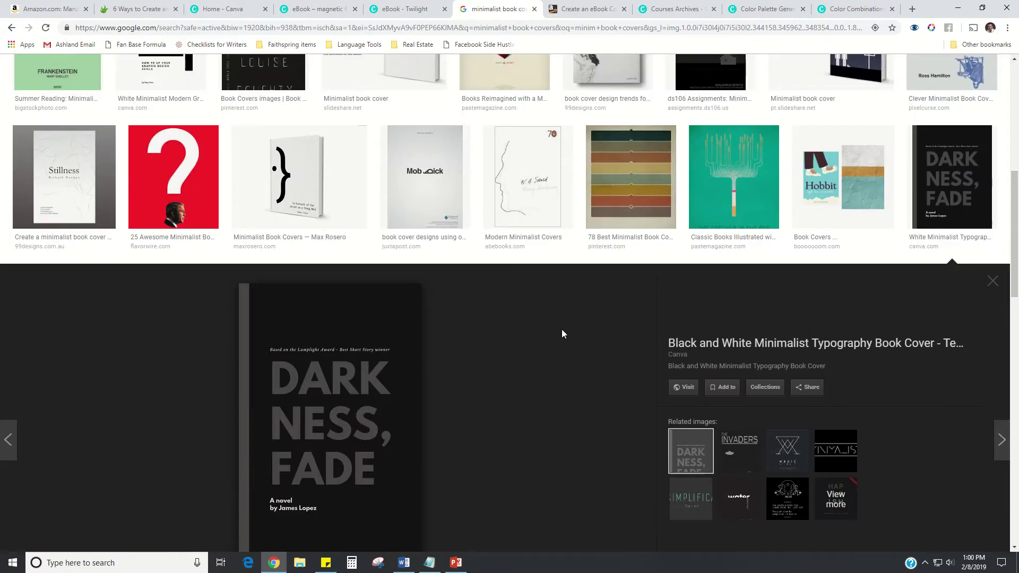
{"action": "scroll", "coordinate": [561, 330], "scroll_direction": "down", "scroll_amount": 3}
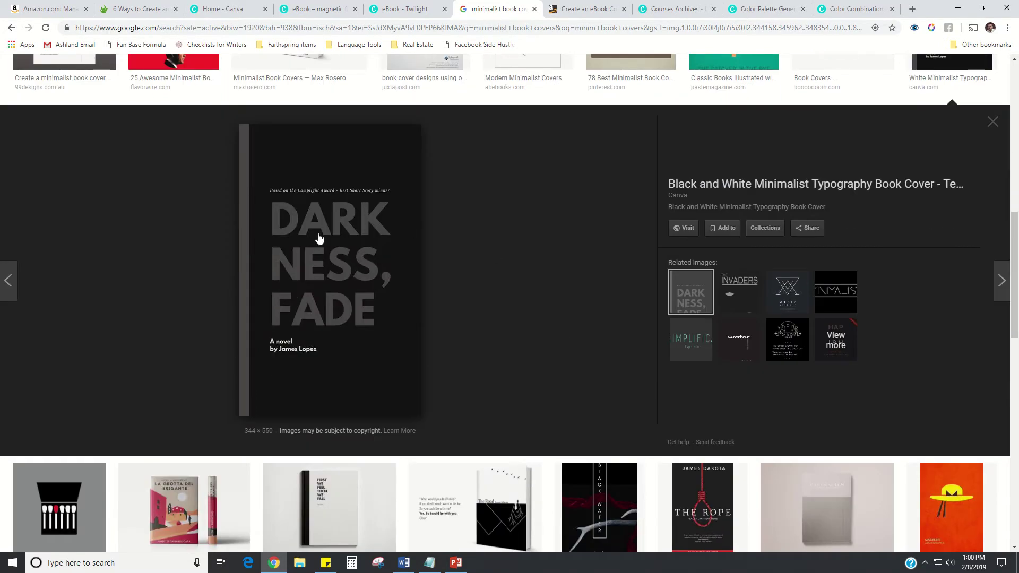
{"action": "scroll", "coordinate": [521, 266], "scroll_direction": "down", "scroll_amount": 3}
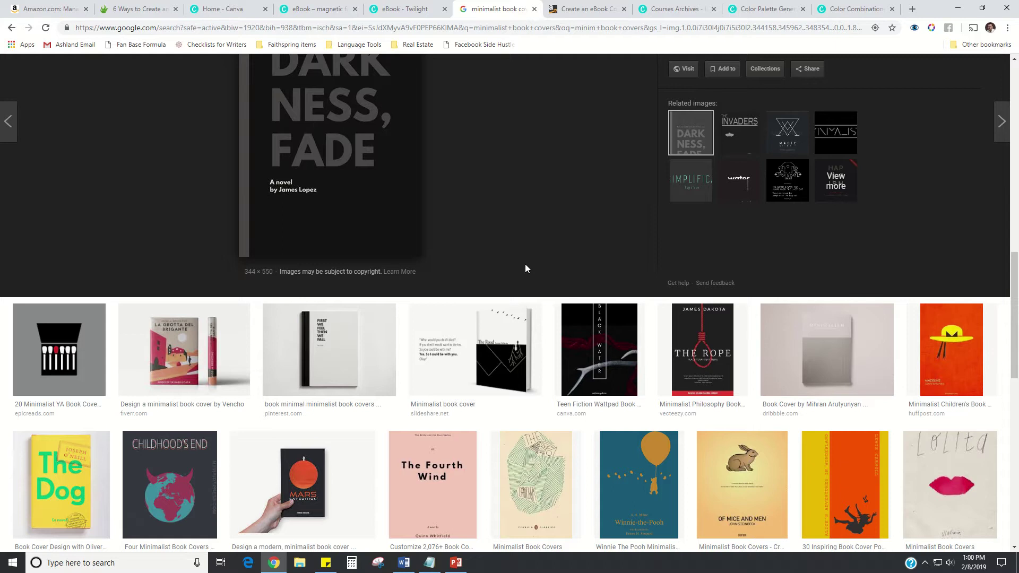
{"action": "scroll", "coordinate": [524, 270], "scroll_direction": "down", "scroll_amount": 4}
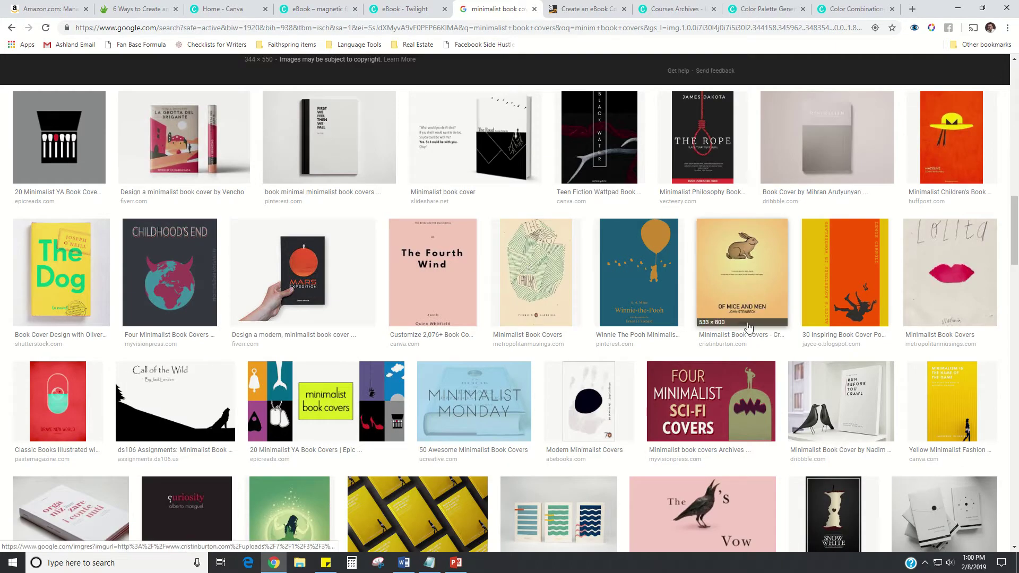
{"action": "scroll", "coordinate": [749, 327], "scroll_direction": "down", "scroll_amount": 4}
{"action": "scroll", "coordinate": [677, 301], "scroll_direction": "up", "scroll_amount": 7}
{"action": "scroll", "coordinate": [677, 301], "scroll_direction": "up", "scroll_amount": 3}
{"action": "scroll", "coordinate": [448, 275], "scroll_direction": "up", "scroll_amount": 3}
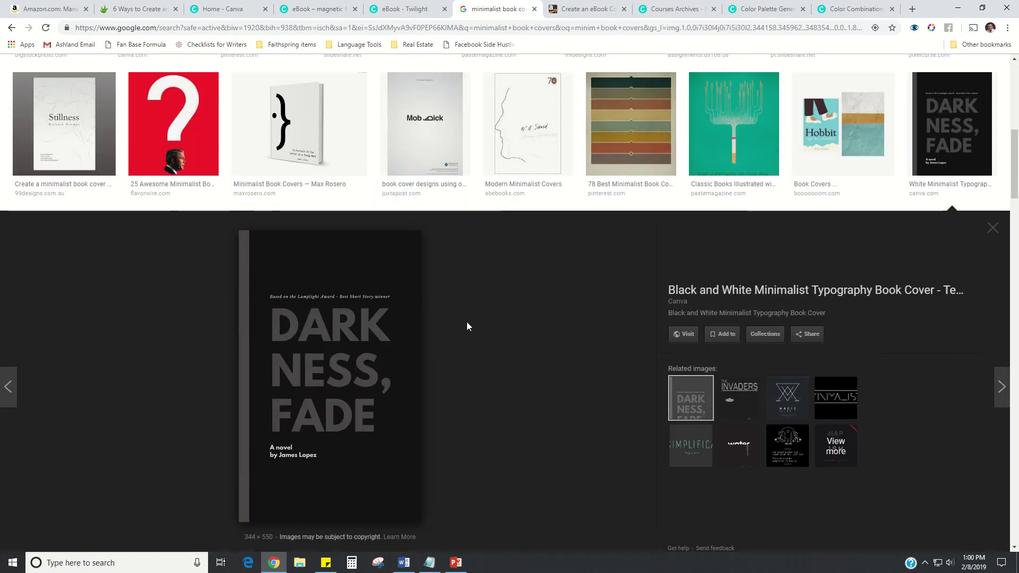
Switch to PowerPoint to check the five-step list on slide 2, and return to the Google Images results
{"action": "left_click", "coordinate": [456, 563]}
{"action": "left_click", "coordinate": [455, 563]}
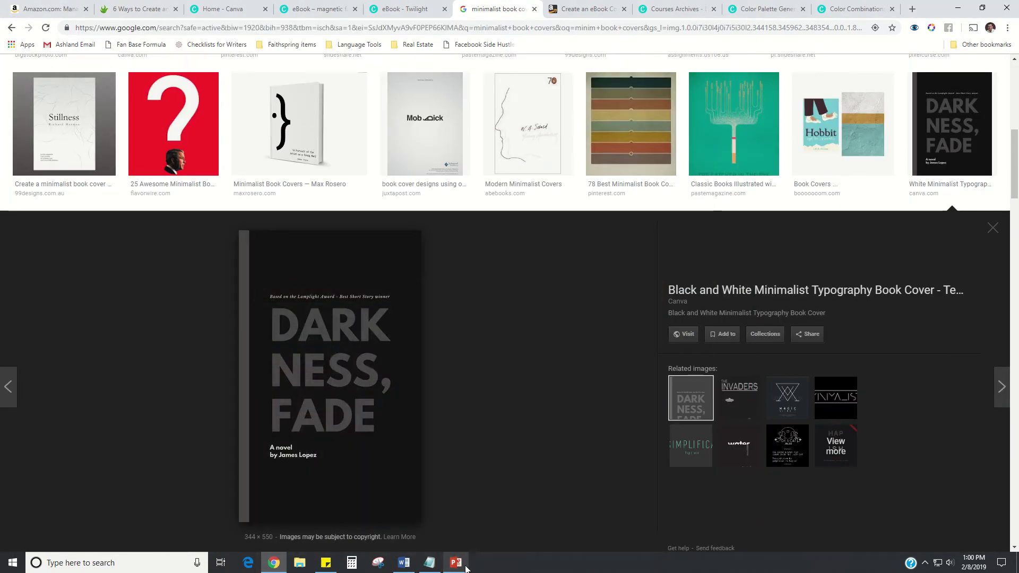
{"action": "left_click", "coordinate": [455, 563]}
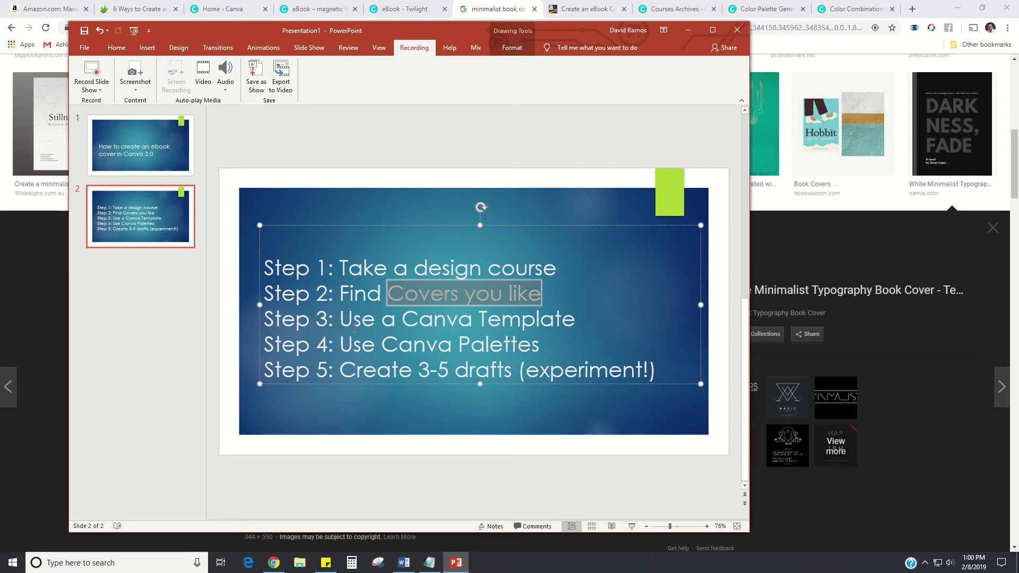
{"action": "left_click", "coordinate": [461, 558]}
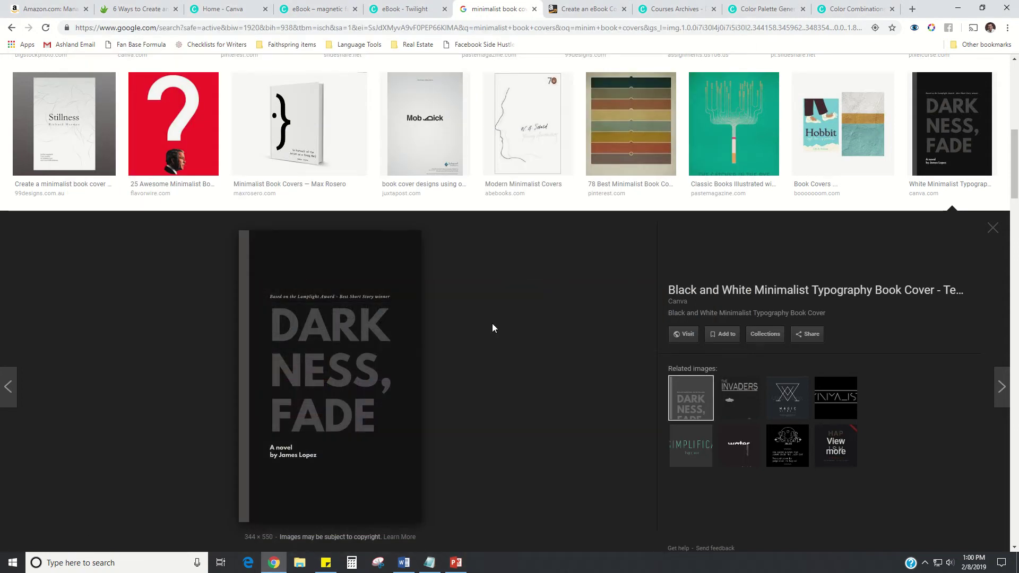
Look over the minimalist book cover results again and preview the Modern Minimalist Covers image from abebooks.com
{"action": "scroll", "coordinate": [476, 340], "scroll_direction": "up", "scroll_amount": 5}
{"action": "scroll", "coordinate": [471, 363], "scroll_direction": "up", "scroll_amount": 4}
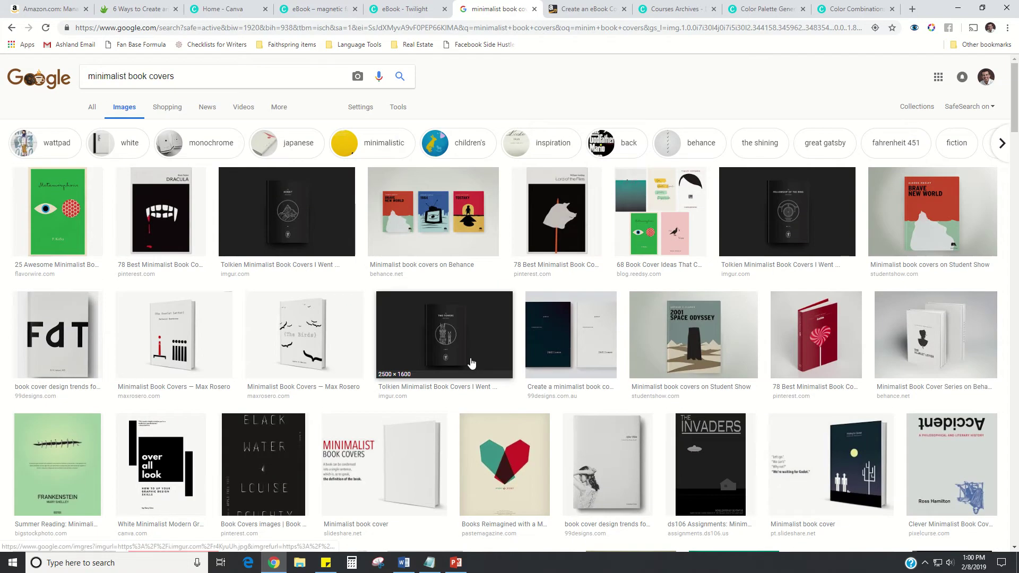
{"action": "scroll", "coordinate": [473, 362], "scroll_direction": "down", "scroll_amount": 10}
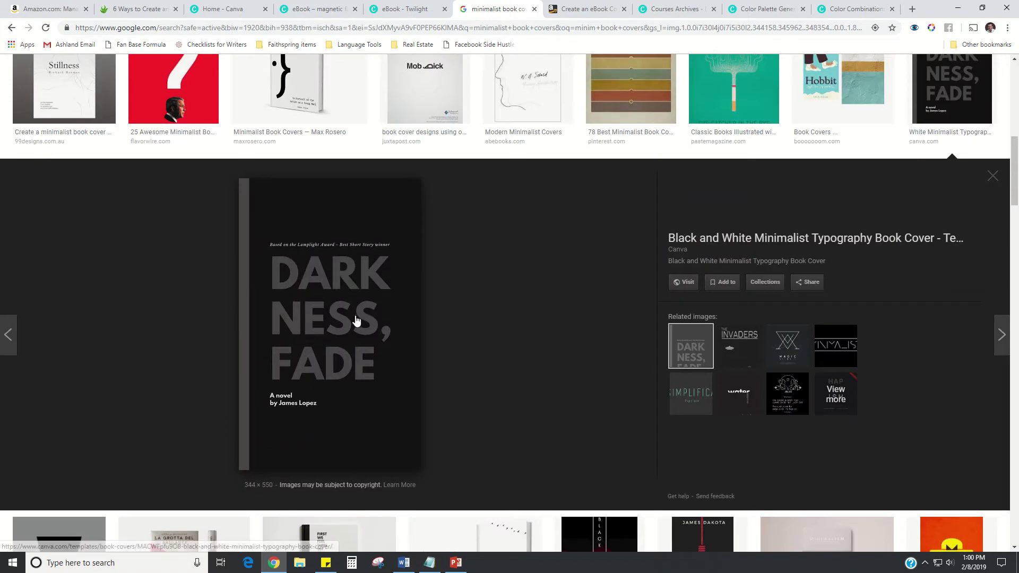
{"action": "scroll", "coordinate": [531, 298], "scroll_direction": "up", "scroll_amount": 1}
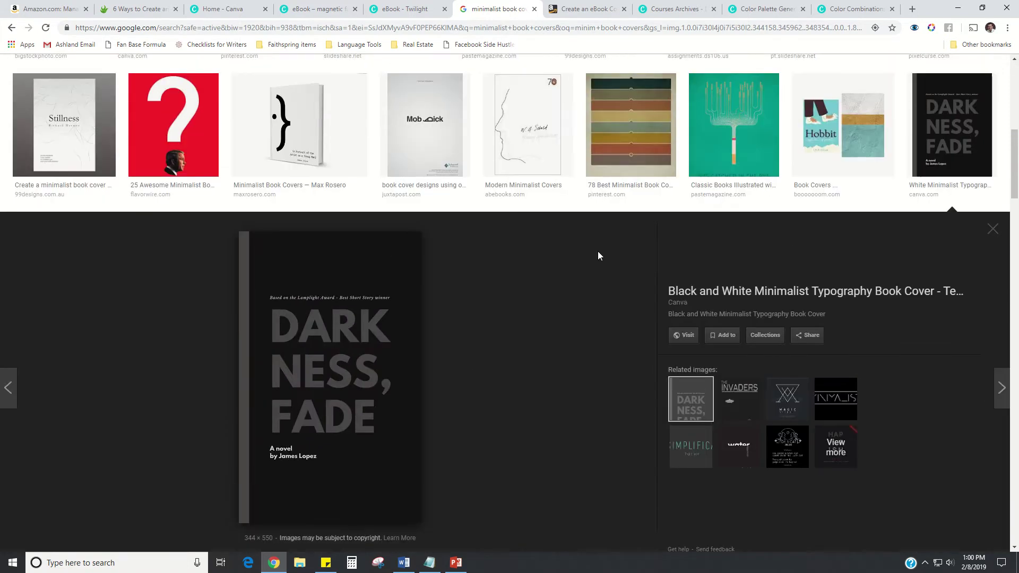
{"action": "left_click", "coordinate": [507, 144]}
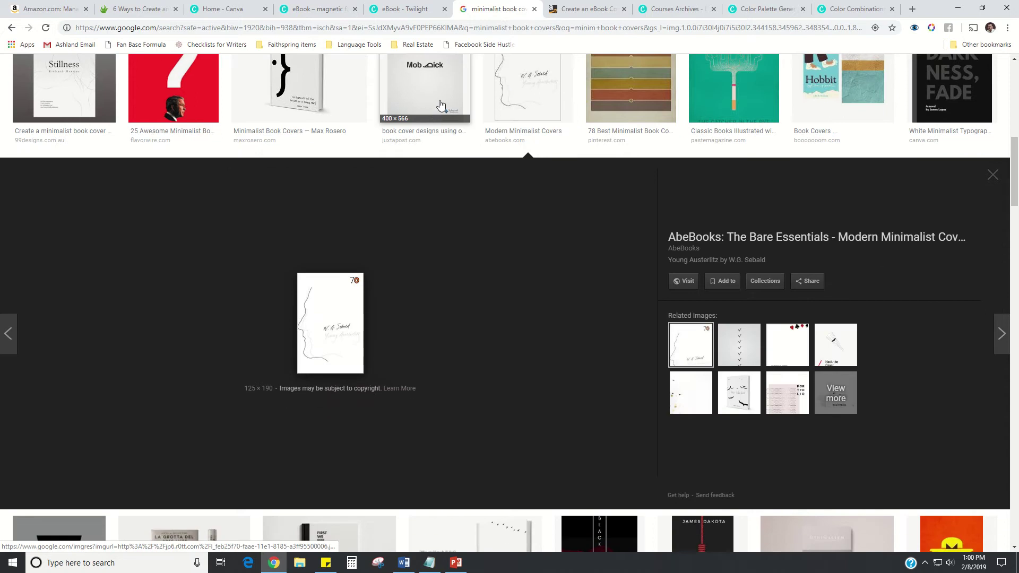
Preview the Moby Dick typographic cover and the "Darkness, Fade" cover, and look over the minimalist results around them
{"action": "left_click", "coordinate": [438, 113]}
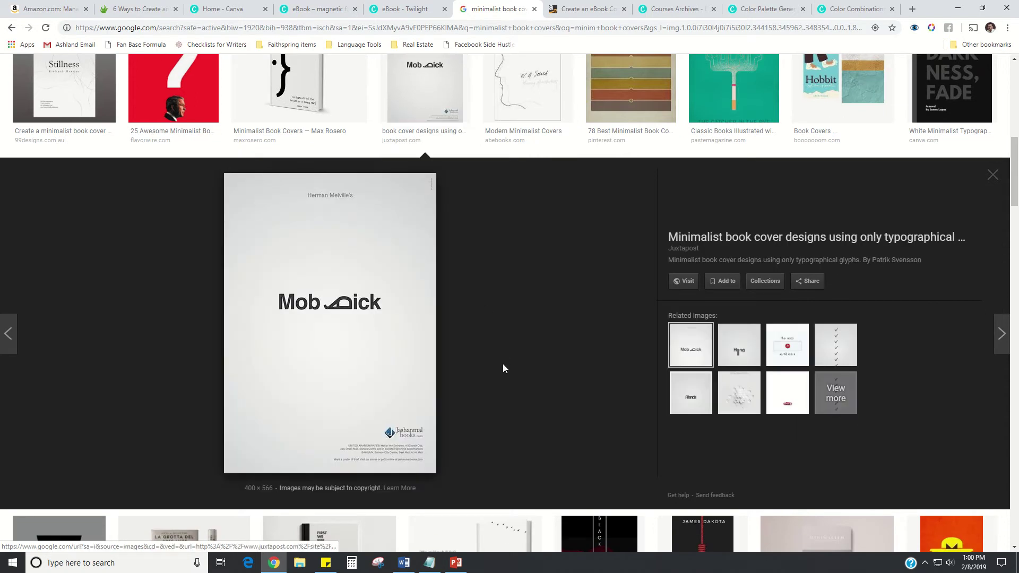
{"action": "scroll", "coordinate": [502, 366], "scroll_direction": "up", "scroll_amount": 3}
{"action": "left_click", "coordinate": [928, 278]}
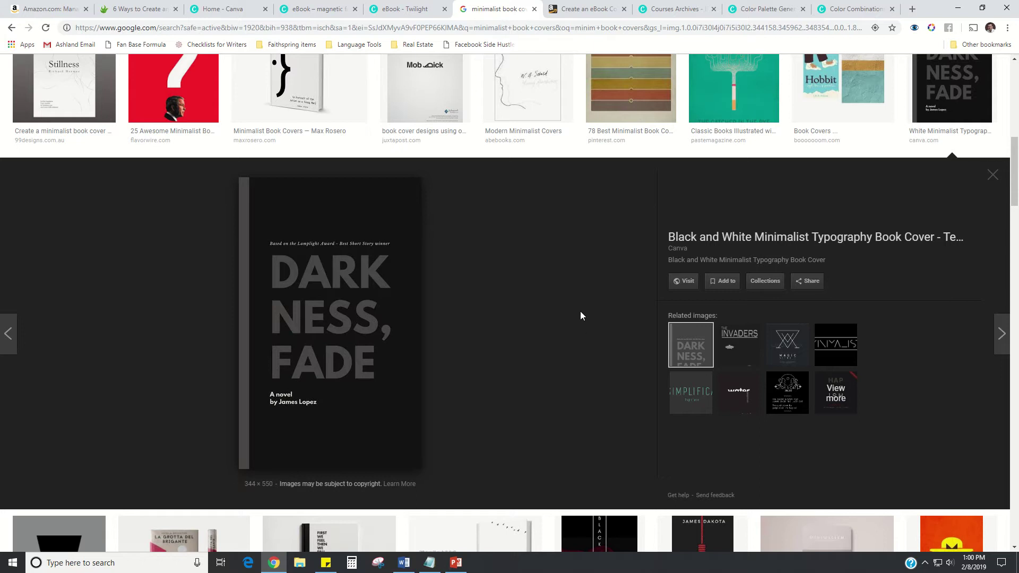
{"action": "scroll", "coordinate": [573, 329], "scroll_direction": "up", "scroll_amount": 3}
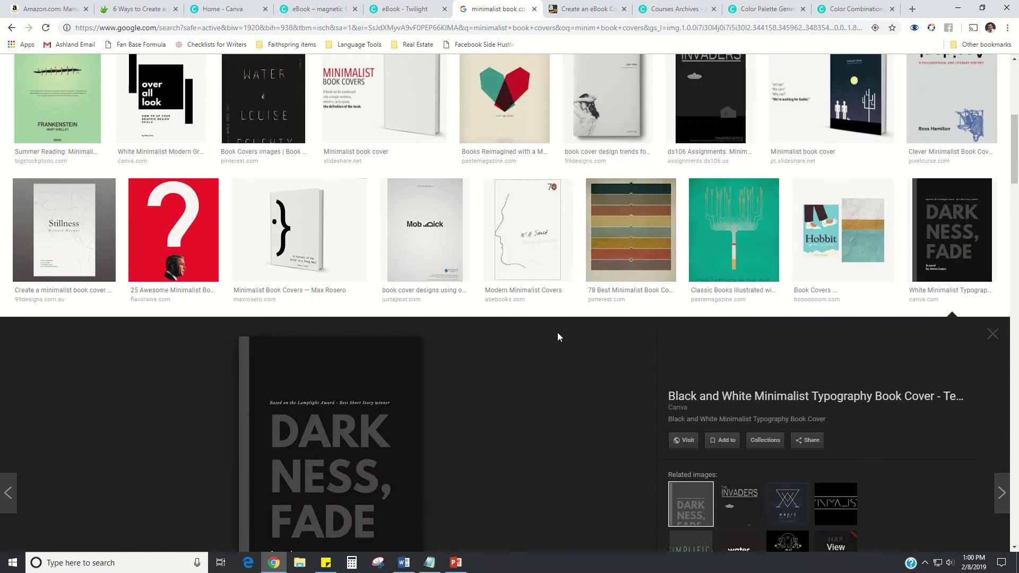
{"action": "scroll", "coordinate": [559, 340], "scroll_direction": "down", "scroll_amount": 2}
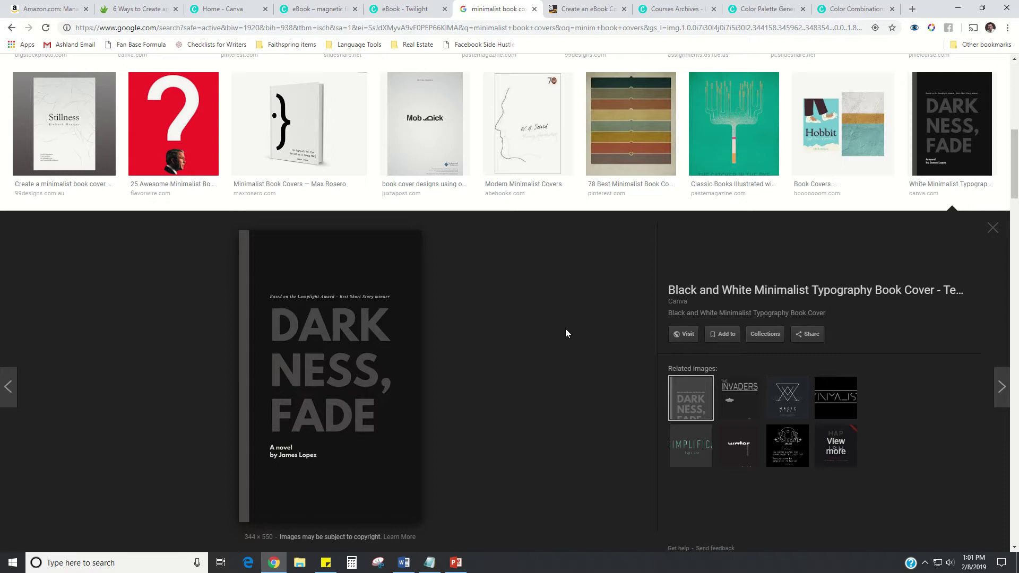
{"action": "left_click", "coordinate": [556, 313]}
Look through more of the minimalist book cover results and preview the Mars Expedition cover from Fiverr
{"action": "scroll", "coordinate": [552, 324], "scroll_direction": "up", "scroll_amount": 10}
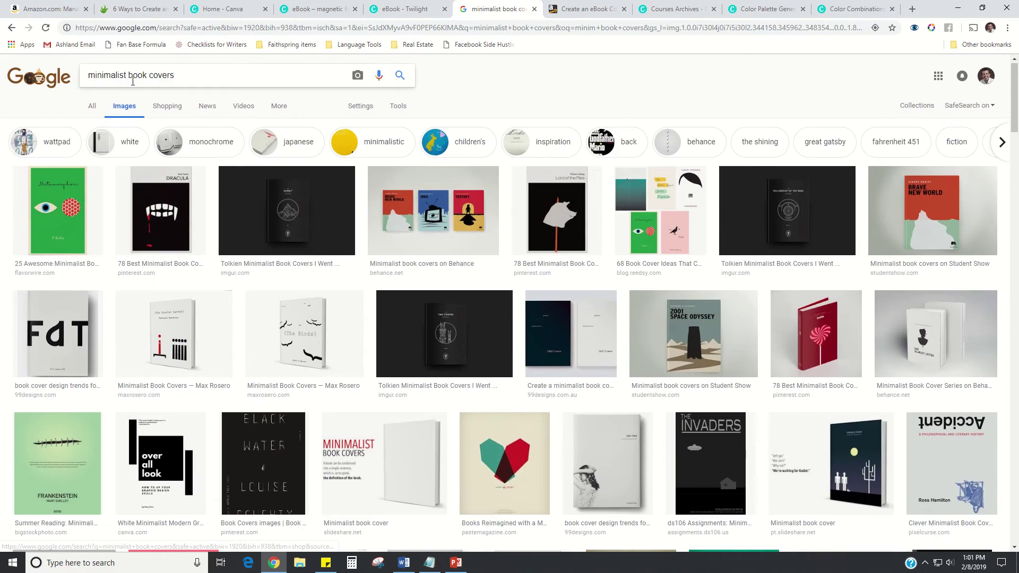
{"action": "left_click_drag", "start_coordinate": [128, 75], "coordinate": [83, 75]}
{"action": "scroll", "coordinate": [398, 245], "scroll_direction": "down", "scroll_amount": 4}
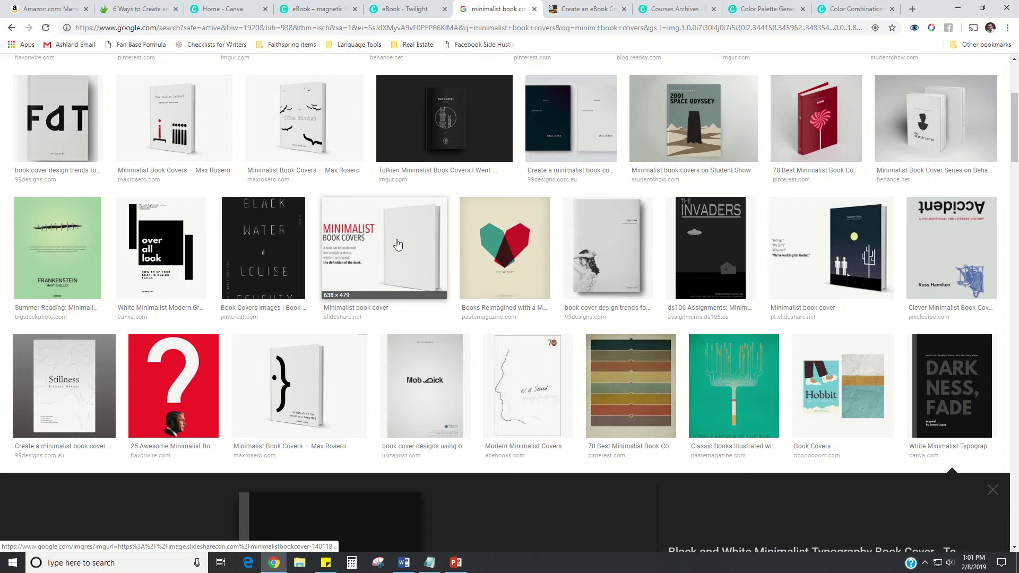
{"action": "scroll", "coordinate": [428, 248], "scroll_direction": "down", "scroll_amount": 10}
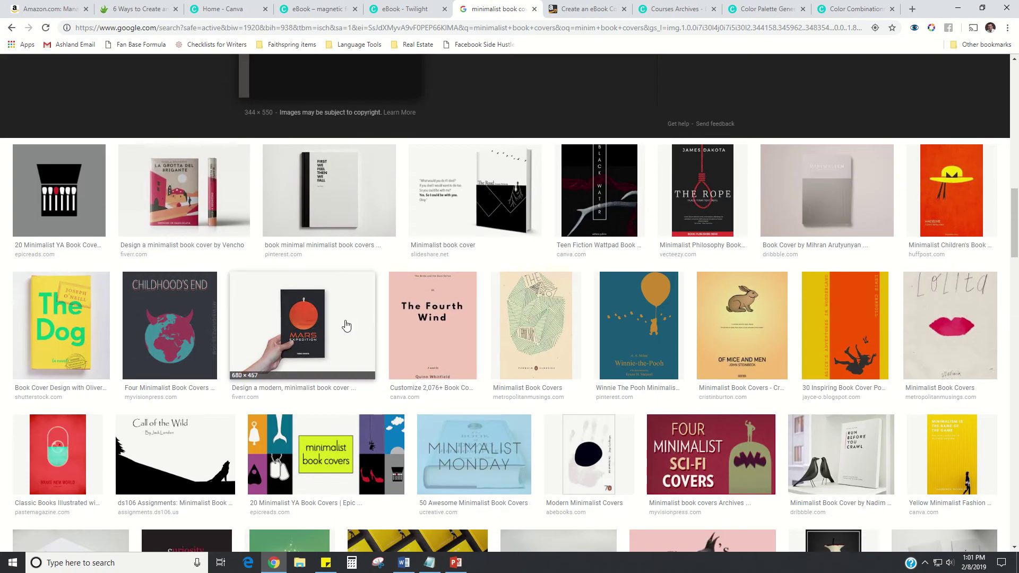
{"action": "left_click", "coordinate": [346, 325]}
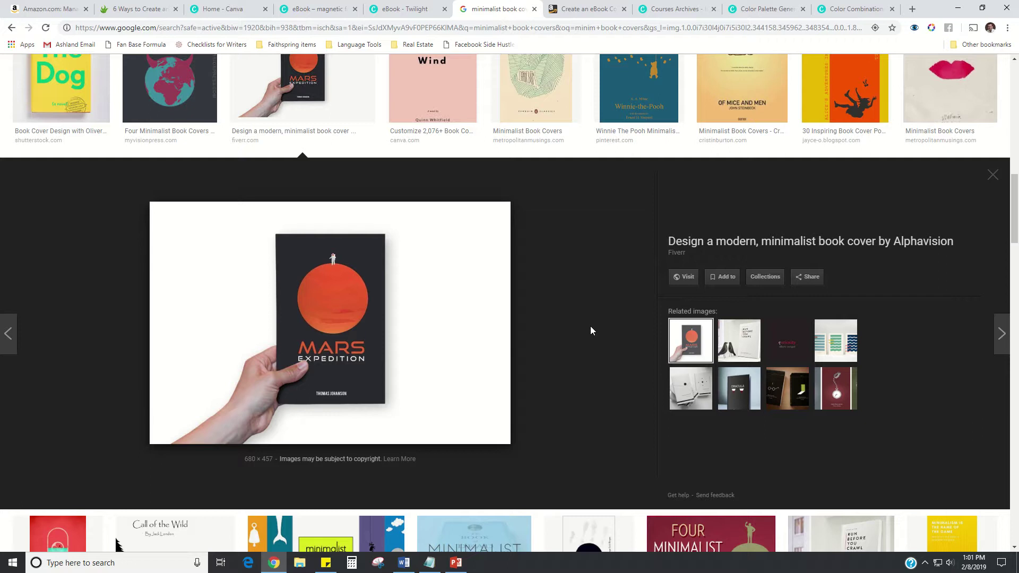
{"action": "scroll", "coordinate": [591, 328], "scroll_direction": "up", "scroll_amount": 6}
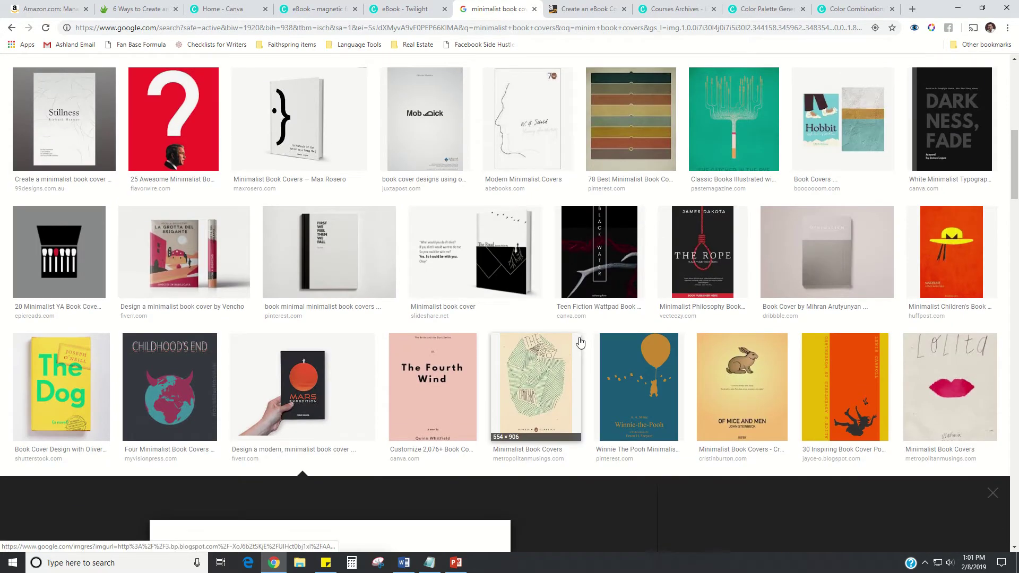
Switch to PowerPoint and deselect "Covers you like" in slide 2's step list to review the steps
{"action": "left_click", "coordinate": [462, 568]}
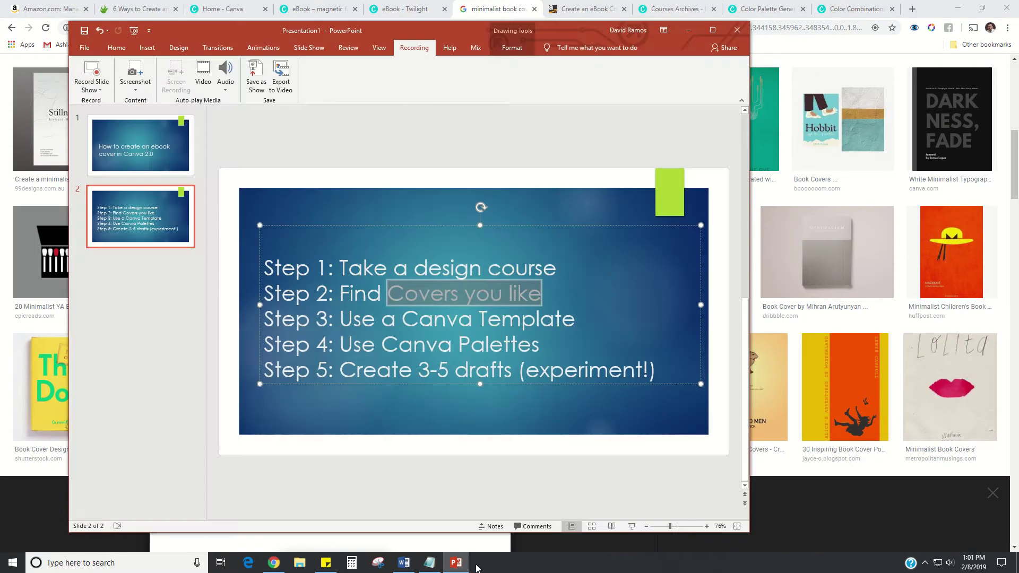
{"action": "left_click", "coordinate": [549, 256]}
{"action": "key", "text": "Down"}
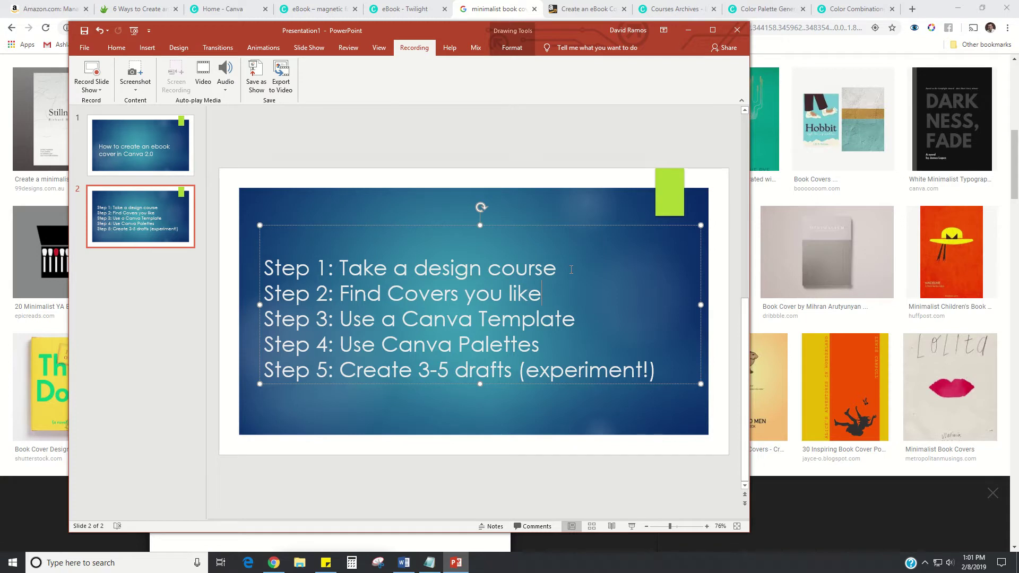
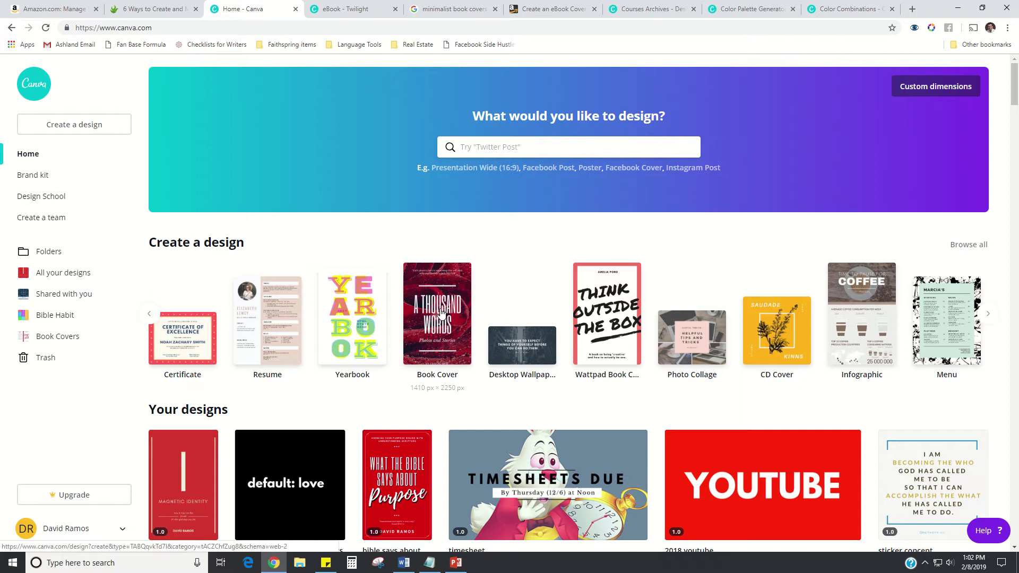
Check the ideal eBook cover dimensions on Amazon's KDP help page and return to the Canva home page
{"action": "left_click", "coordinate": [536, 10]}
{"action": "left_click_drag", "start_coordinate": [456, 240], "coordinate": [391, 238]}
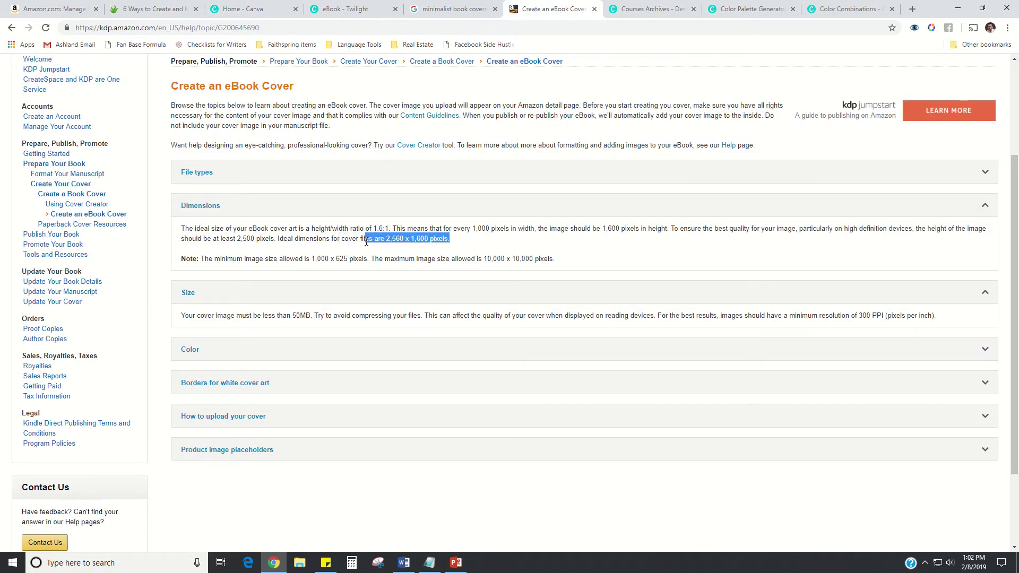
{"action": "left_click", "coordinate": [343, 248]}
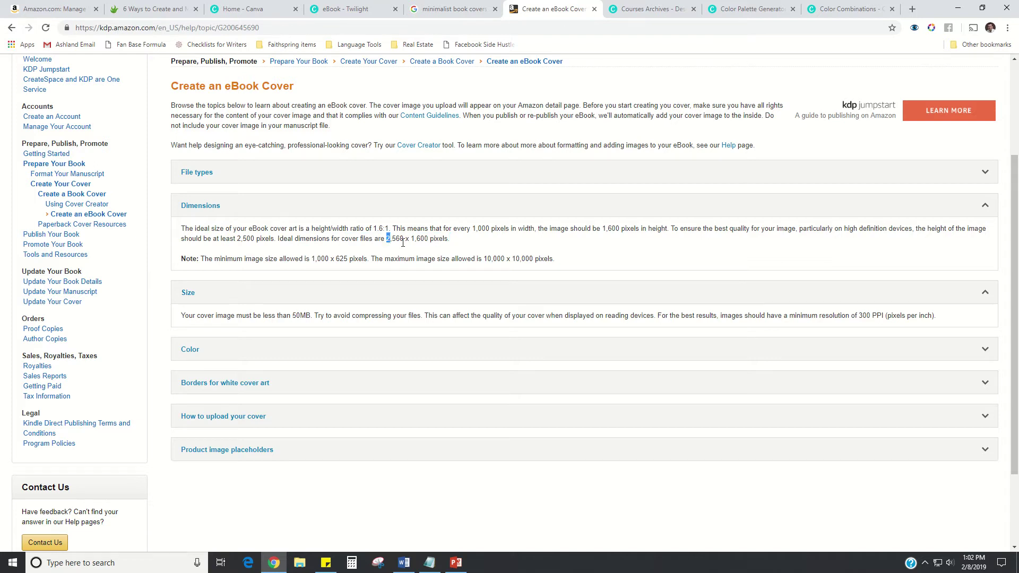
{"action": "left_click_drag", "start_coordinate": [403, 243], "coordinate": [440, 243]}
{"action": "left_click", "coordinate": [345, 9]}
{"action": "left_click", "coordinate": [281, 6]}
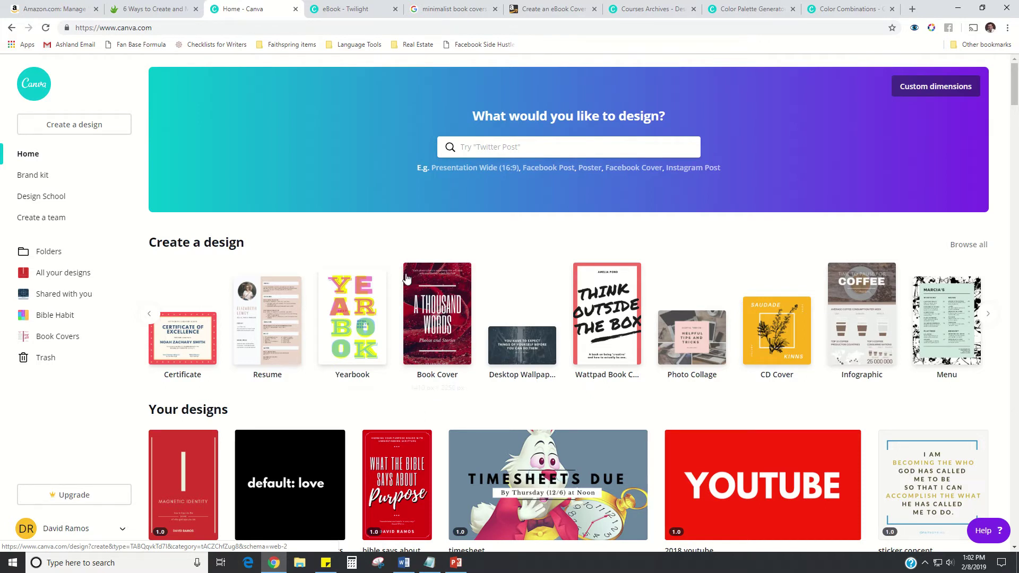
In the eBook - Twilight design, delete the title, the bars and the black background from page 1
{"action": "left_click", "coordinate": [363, 5]}
{"action": "scroll", "coordinate": [682, 127], "scroll_direction": "down", "scroll_amount": 1}
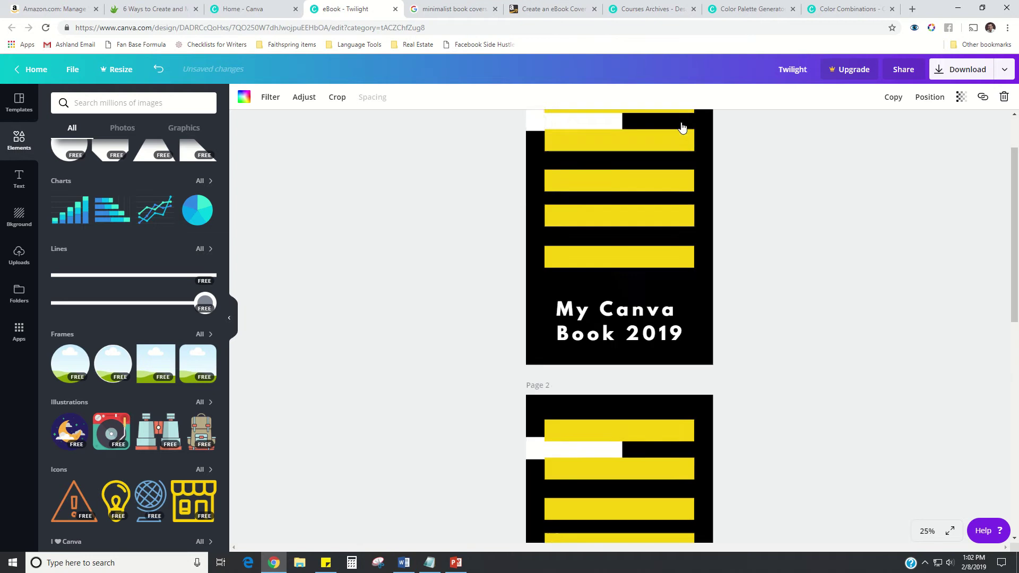
{"action": "scroll", "coordinate": [467, 359], "scroll_direction": "down", "scroll_amount": 2}
{"action": "scroll", "coordinate": [467, 212], "scroll_direction": "up", "scroll_amount": 3}
{"action": "left_click_drag", "start_coordinate": [469, 183], "coordinate": [850, 444]}
{"action": "key", "text": "Delete"}
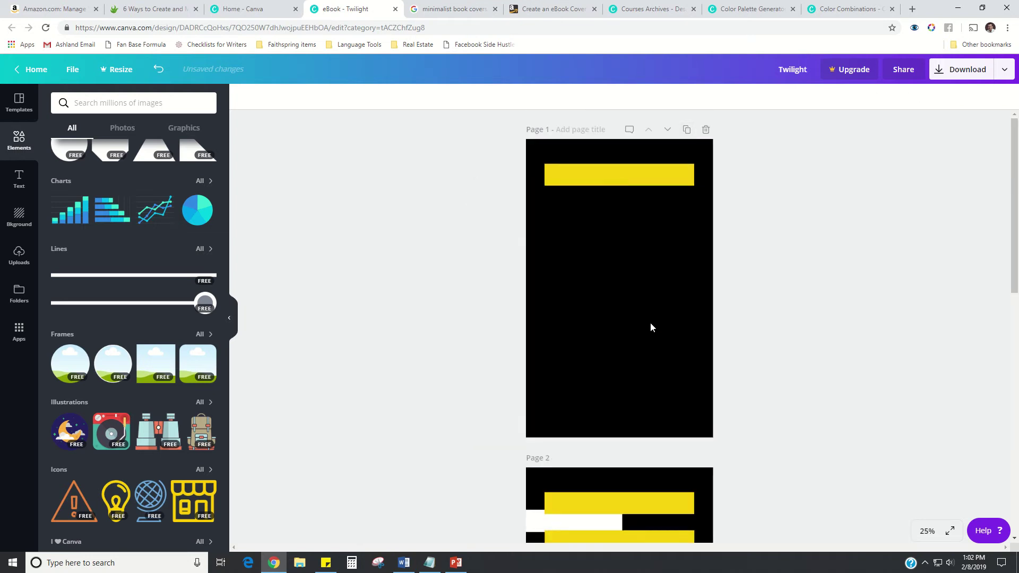
{"action": "left_click", "coordinate": [651, 323]}
{"action": "key", "text": "Delete"}
{"action": "left_click", "coordinate": [625, 181]}
{"action": "key", "text": "Delete"}
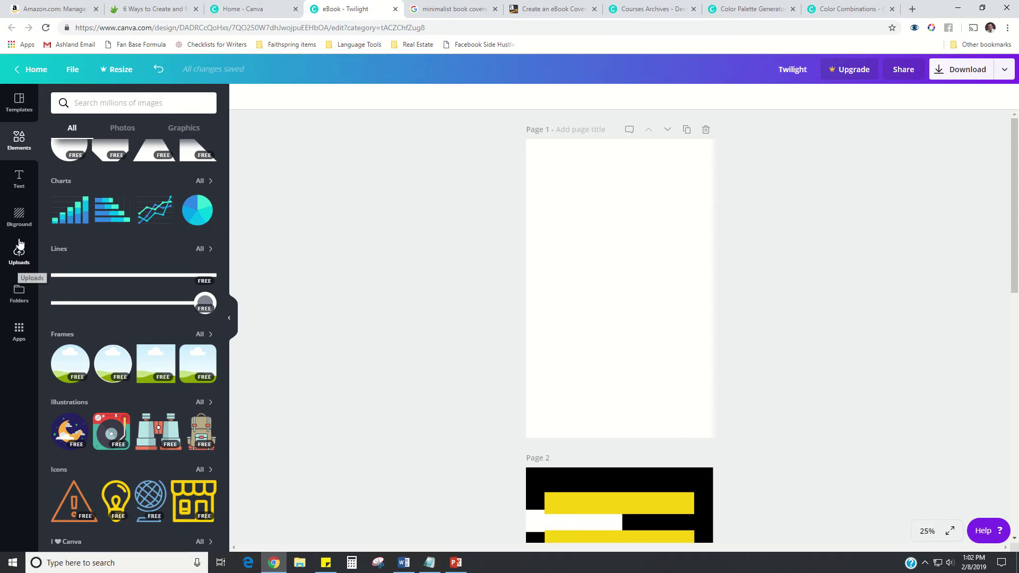
Clear the "square" template search and browse the book cover template categories down to Thriller and Creative
{"action": "left_click", "coordinate": [19, 101]}
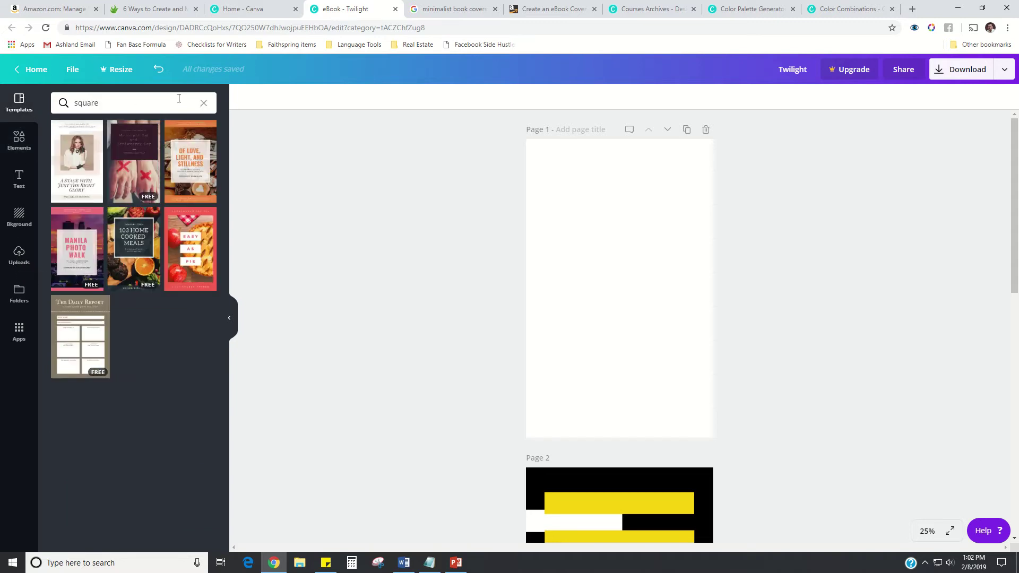
{"action": "left_click", "coordinate": [204, 103]}
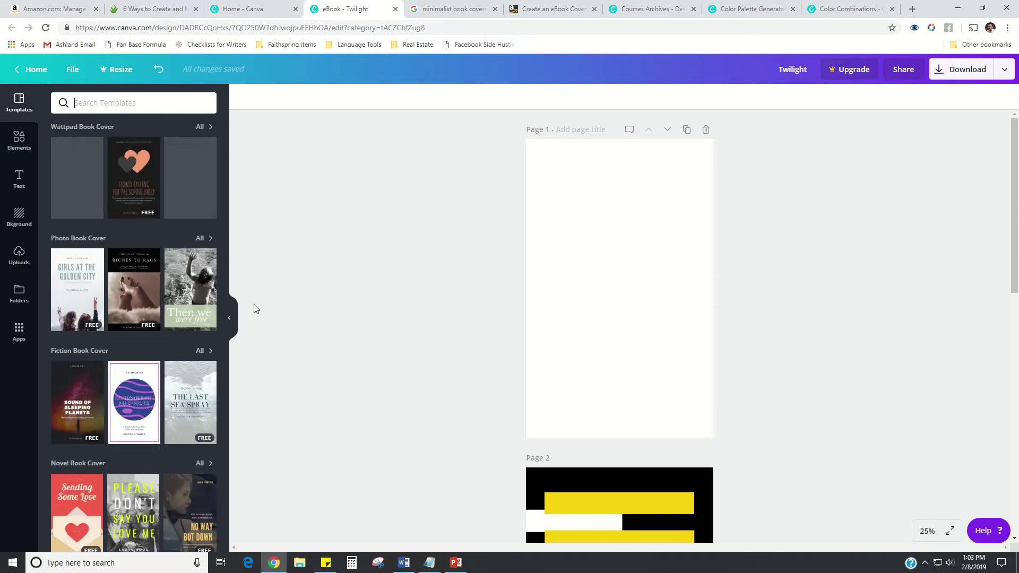
{"action": "scroll", "coordinate": [152, 206], "scroll_direction": "down", "scroll_amount": 2}
{"action": "scroll", "coordinate": [152, 218], "scroll_direction": "up", "scroll_amount": 2}
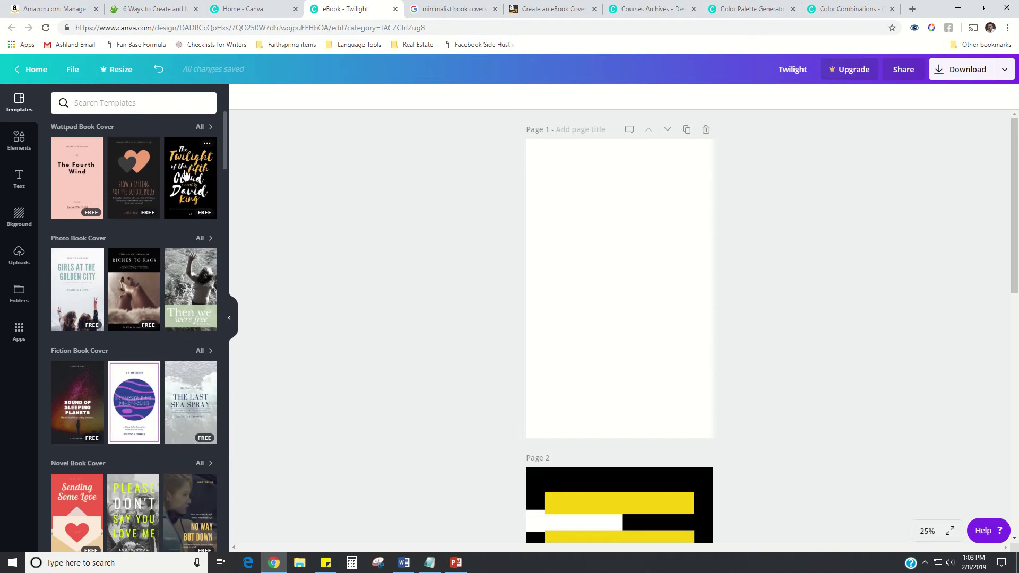
{"action": "scroll", "coordinate": [149, 297], "scroll_direction": "down", "scroll_amount": 5}
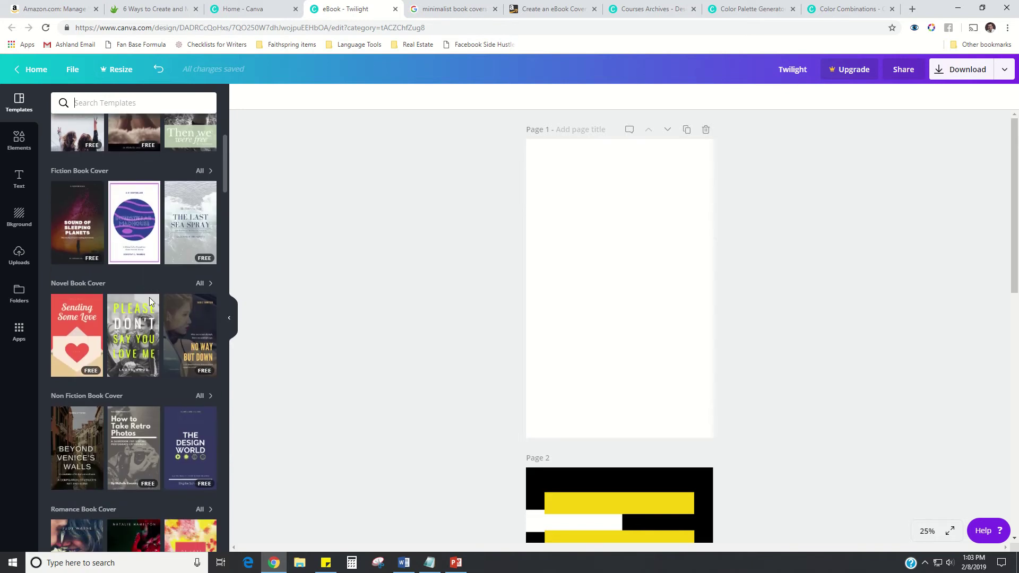
{"action": "scroll", "coordinate": [159, 345], "scroll_direction": "down", "scroll_amount": 2}
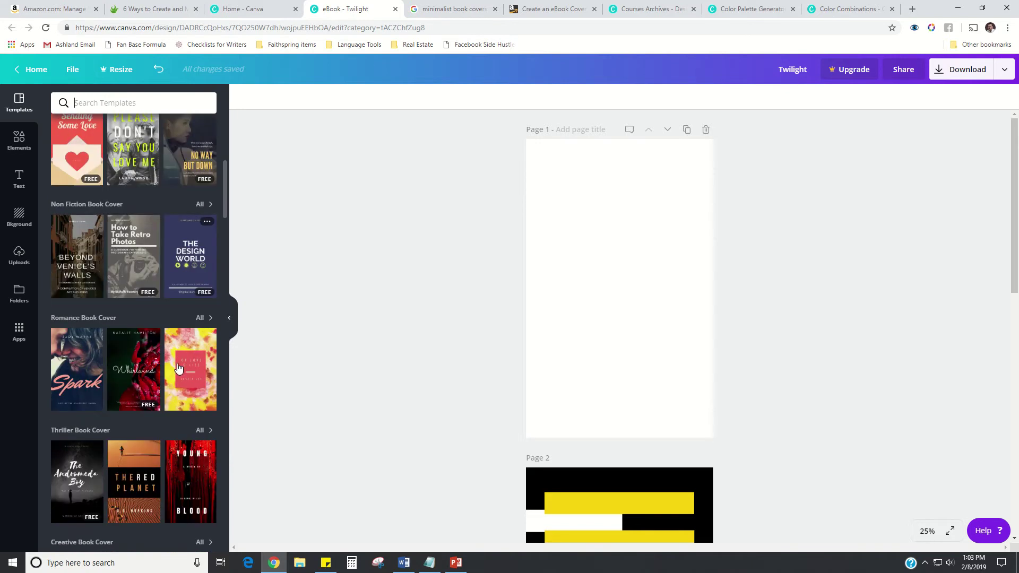
{"action": "scroll", "coordinate": [184, 388], "scroll_direction": "down", "scroll_amount": 3}
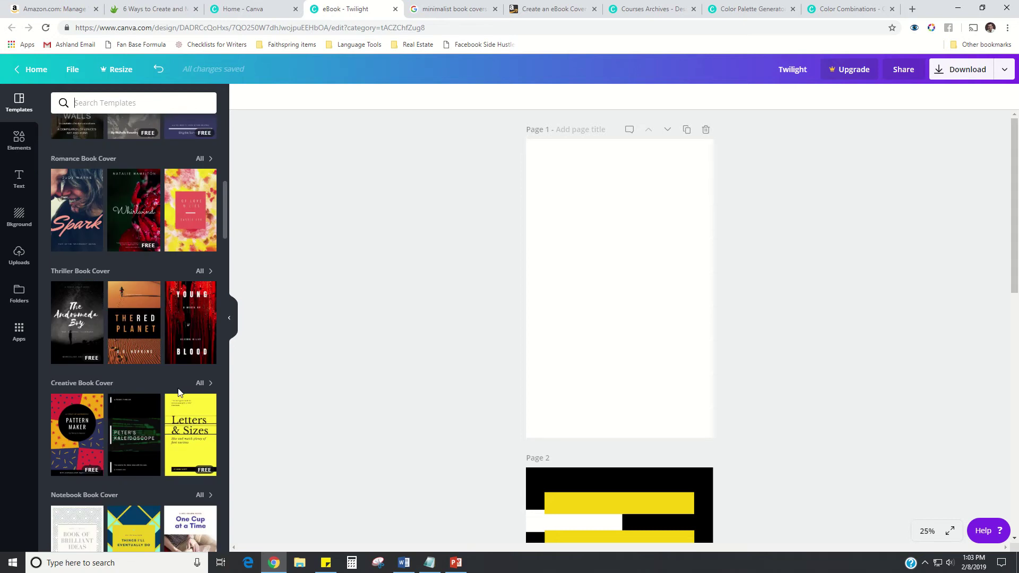
Apply the Thriller template "The Red Planet" to page 1 and strip it down to the title on its black band
{"action": "left_click", "coordinate": [136, 329]}
{"action": "left_click", "coordinate": [534, 294]}
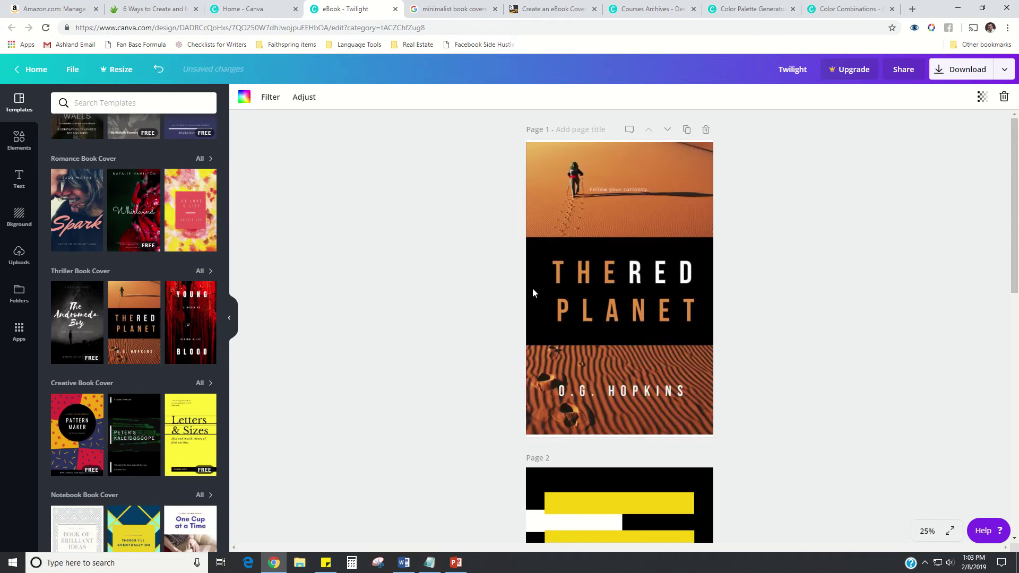
{"action": "left_click", "coordinate": [611, 268]}
{"action": "left_click_drag", "start_coordinate": [704, 275], "coordinate": [621, 275]}
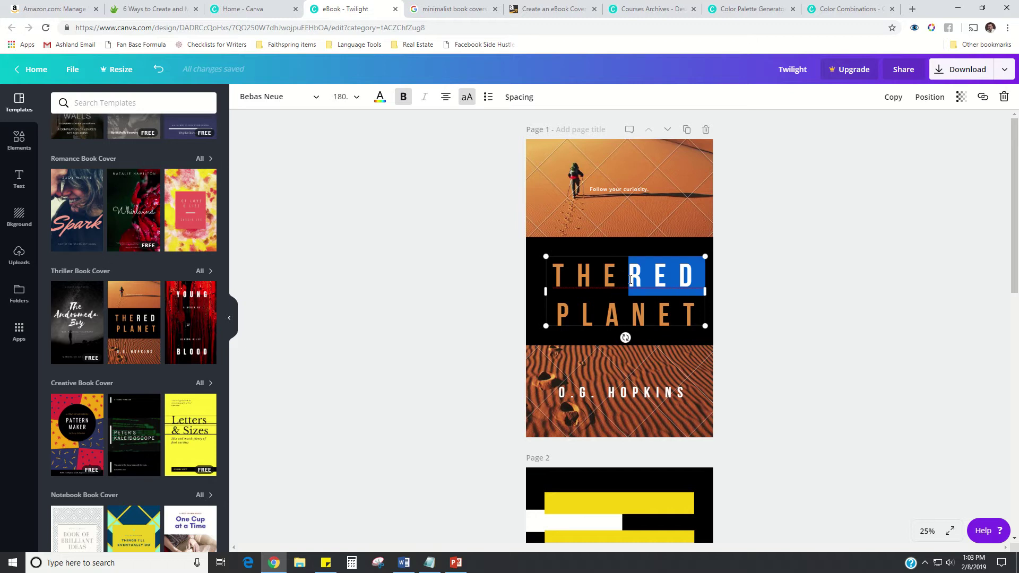
{"action": "left_click", "coordinate": [666, 182]}
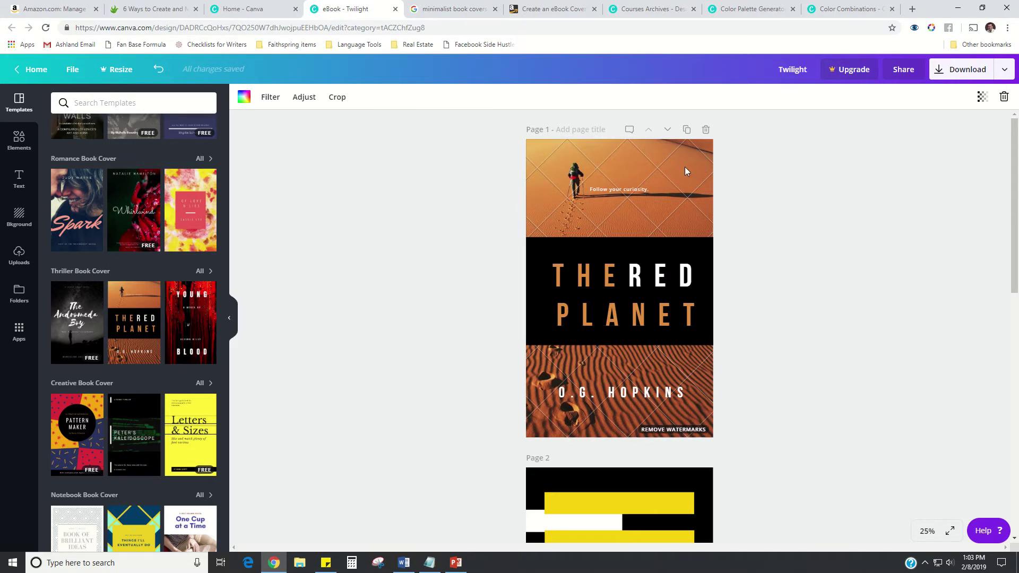
{"action": "key", "text": "Delete"}
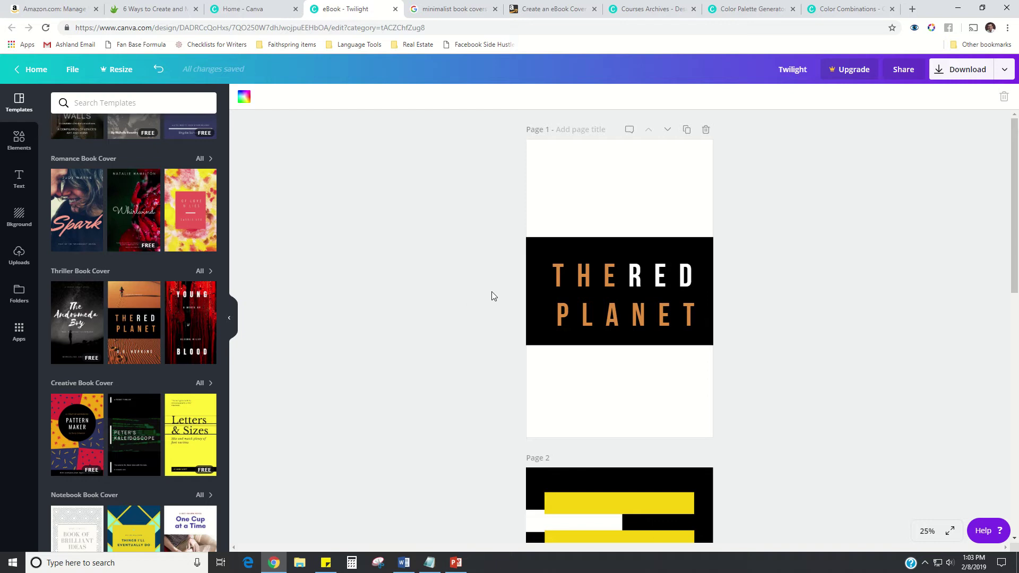
Duplicate page 1 and delete the title and black band from the copy
{"action": "left_click", "coordinate": [692, 132]}
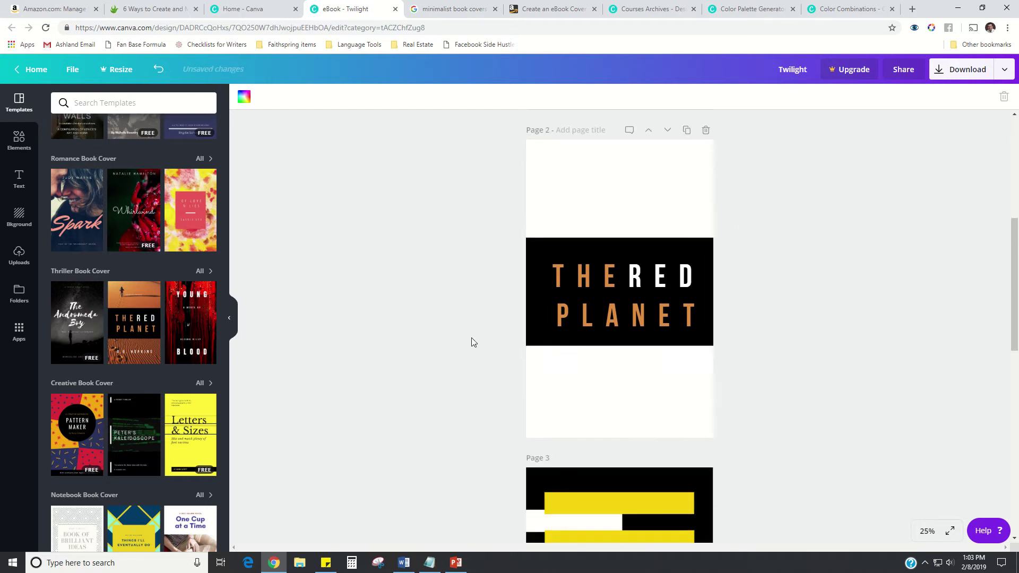
{"action": "left_click_drag", "start_coordinate": [453, 194], "coordinate": [776, 343]}
{"action": "key", "text": "Delete"}
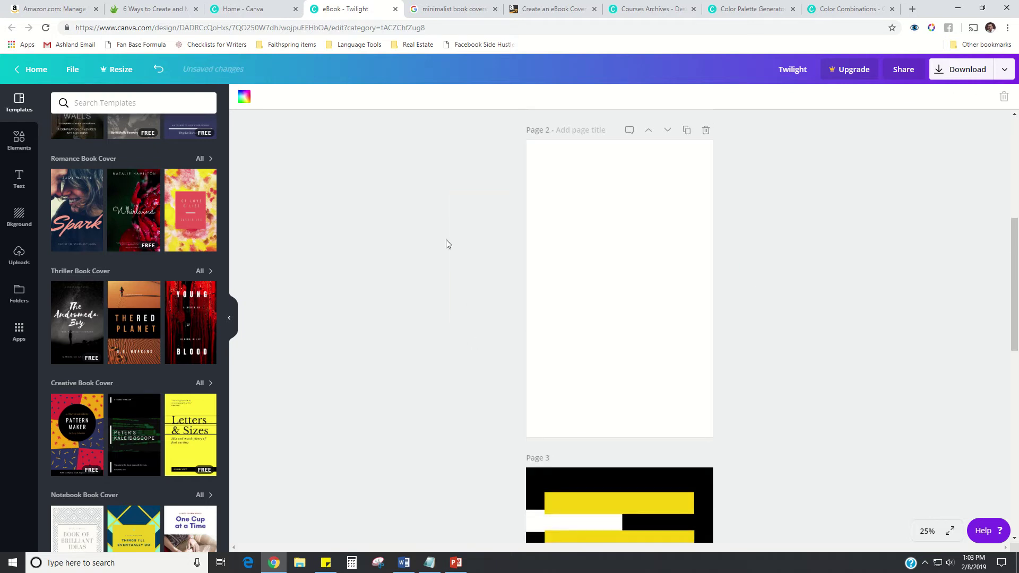
Apply the Thriller template "Young Blood" to page 2 and nudge the word YOUNG slightly to the left
{"action": "left_click", "coordinate": [178, 324]}
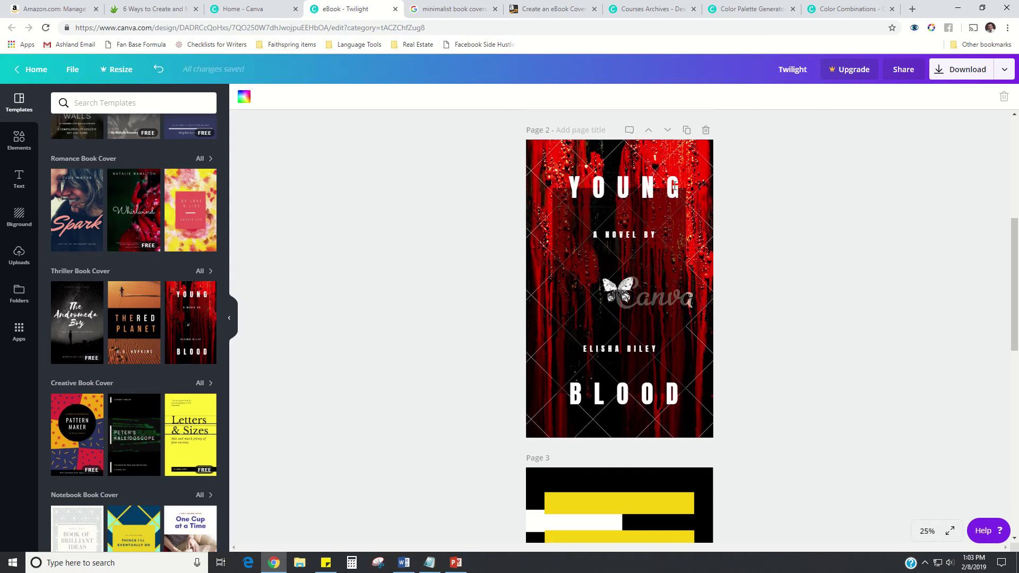
{"action": "left_click", "coordinate": [661, 186]}
{"action": "left_click", "coordinate": [643, 179]}
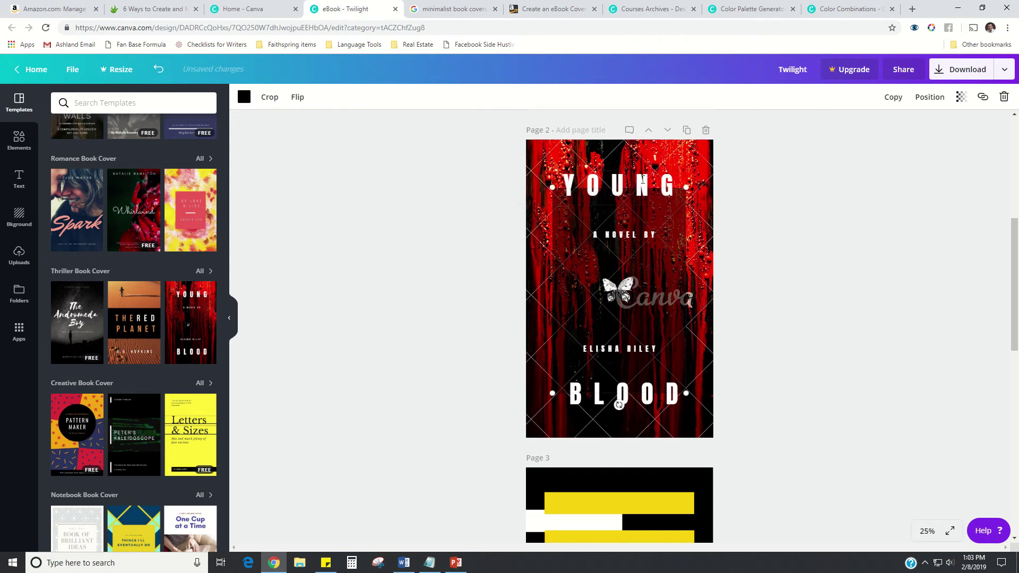
Apply the Fiction template "Interstellar Madhouse" to page 1 and select its title text
{"action": "scroll", "coordinate": [480, 339], "scroll_direction": "up", "scroll_amount": 5}
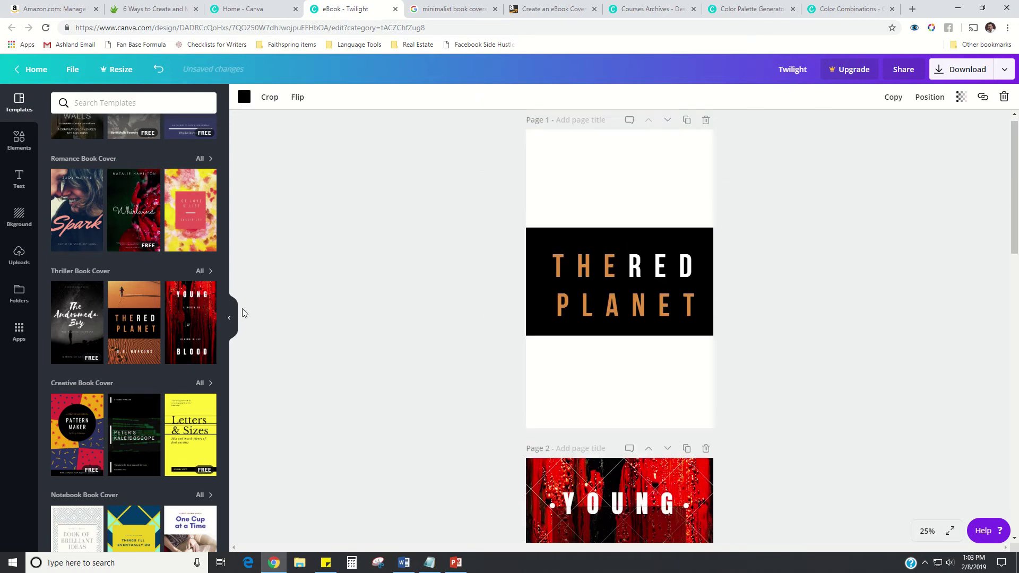
{"action": "scroll", "coordinate": [187, 413], "scroll_direction": "up", "scroll_amount": 5}
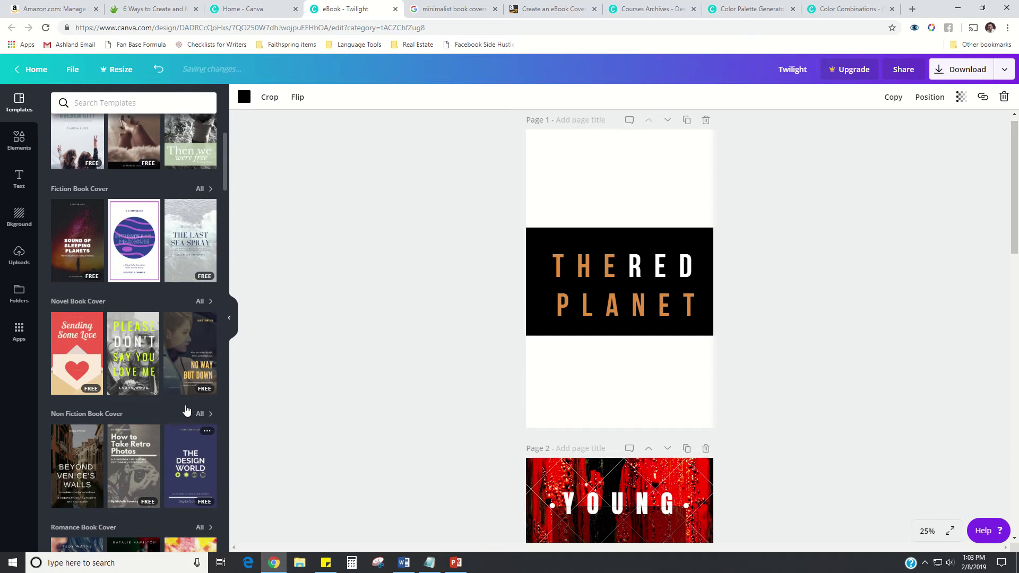
{"action": "left_click", "coordinate": [134, 241]}
{"action": "left_click", "coordinate": [650, 283]}
{"action": "left_click", "coordinate": [651, 283]}
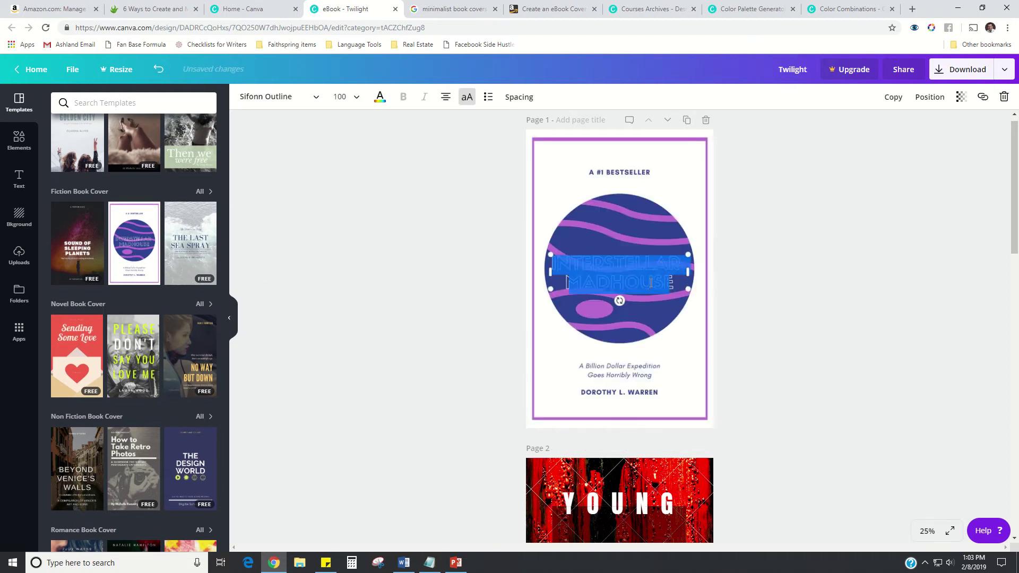
Recolor the purple frame around the Interstellar Madhouse cover on page 1 to black
{"action": "left_click", "coordinate": [654, 174]}
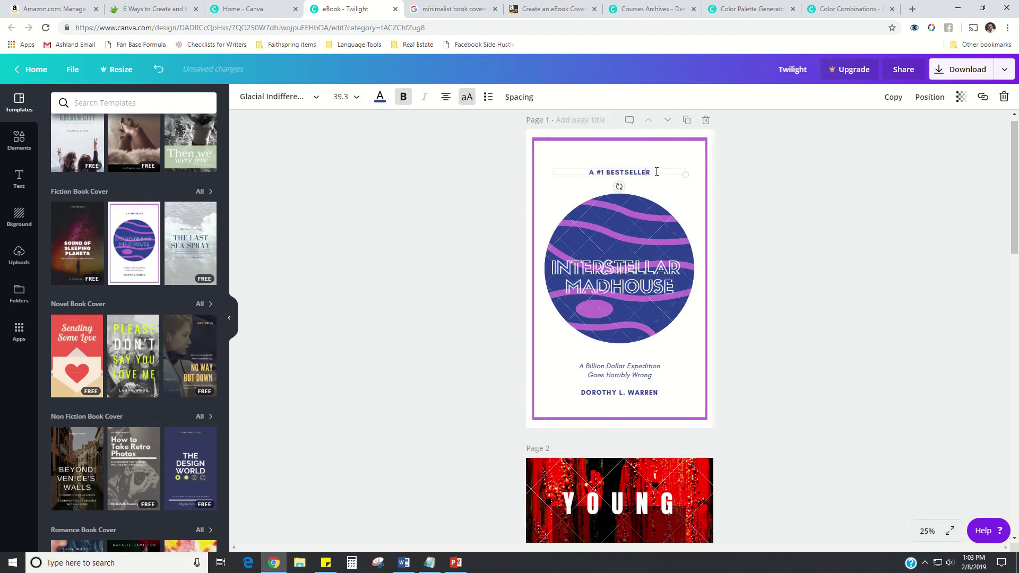
{"action": "left_click", "coordinate": [626, 140]}
{"action": "left_click", "coordinate": [243, 99]}
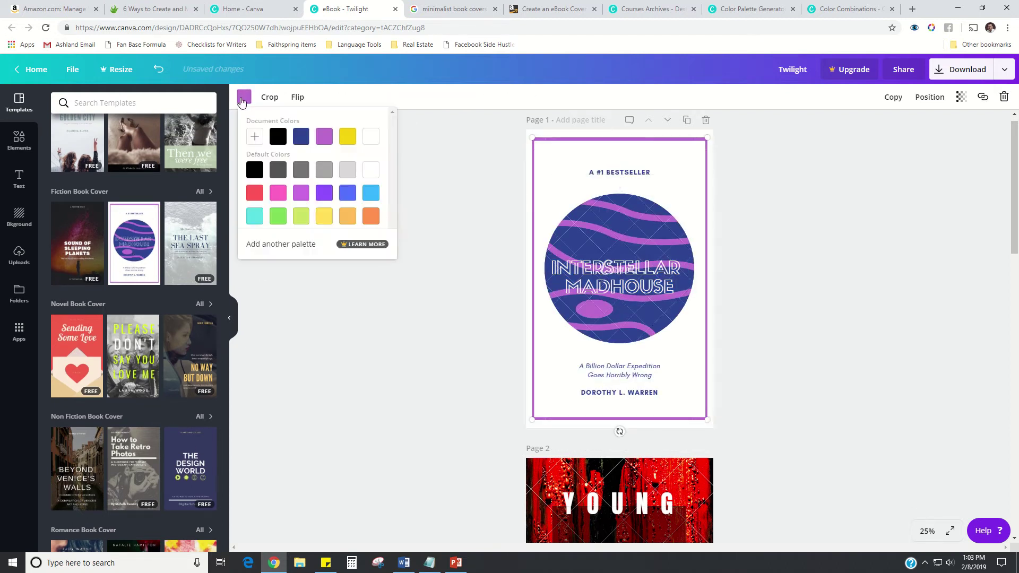
{"action": "left_click", "coordinate": [256, 169]}
{"action": "left_click", "coordinate": [437, 298]}
Recolor the planet graphic on page 1, making its purple stripes black and its blue areas yellow
{"action": "left_click", "coordinate": [620, 230]}
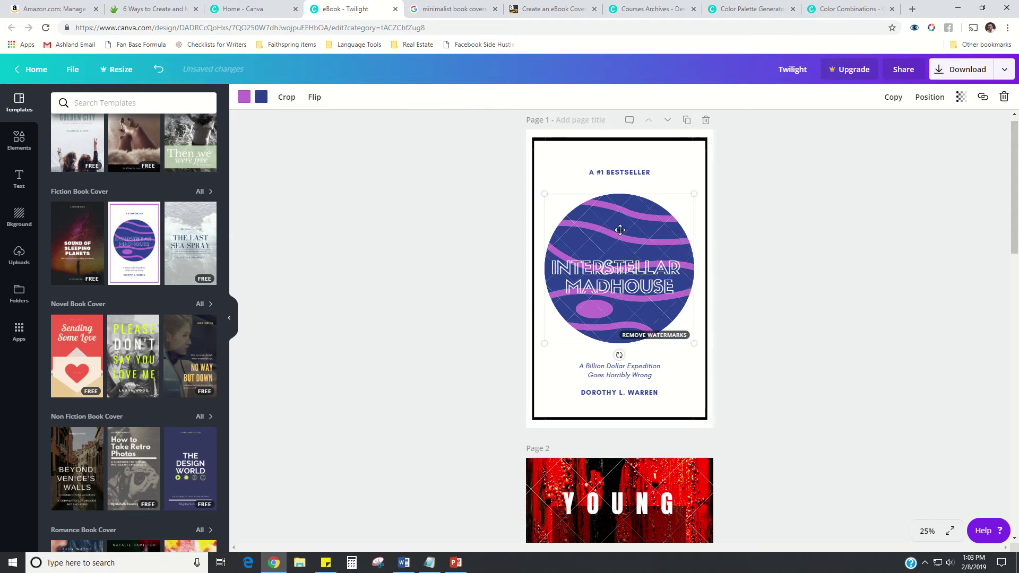
{"action": "left_click", "coordinate": [244, 96]}
{"action": "left_click", "coordinate": [276, 136]}
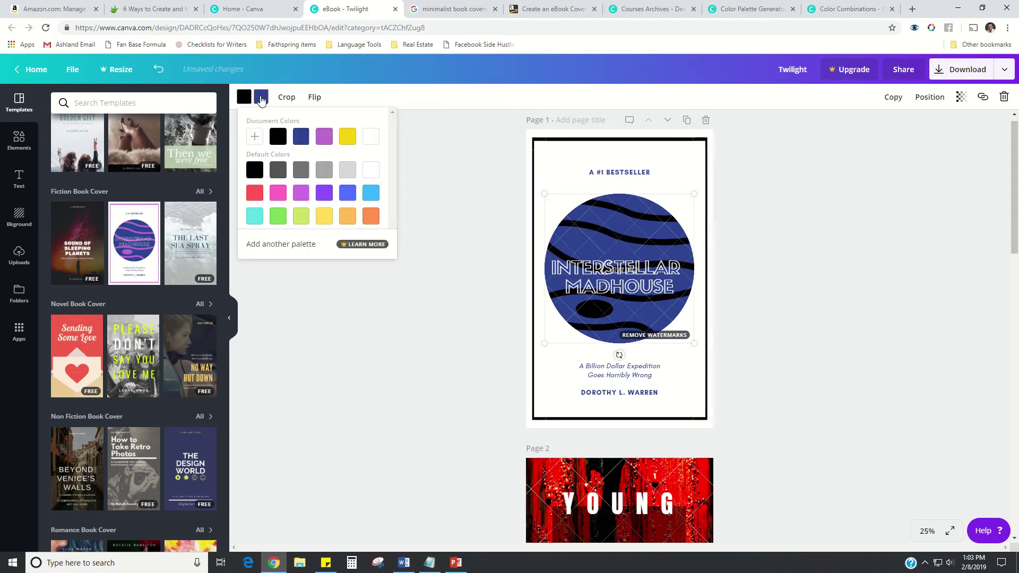
{"action": "left_click", "coordinate": [341, 136]}
{"action": "left_click", "coordinate": [391, 298]}
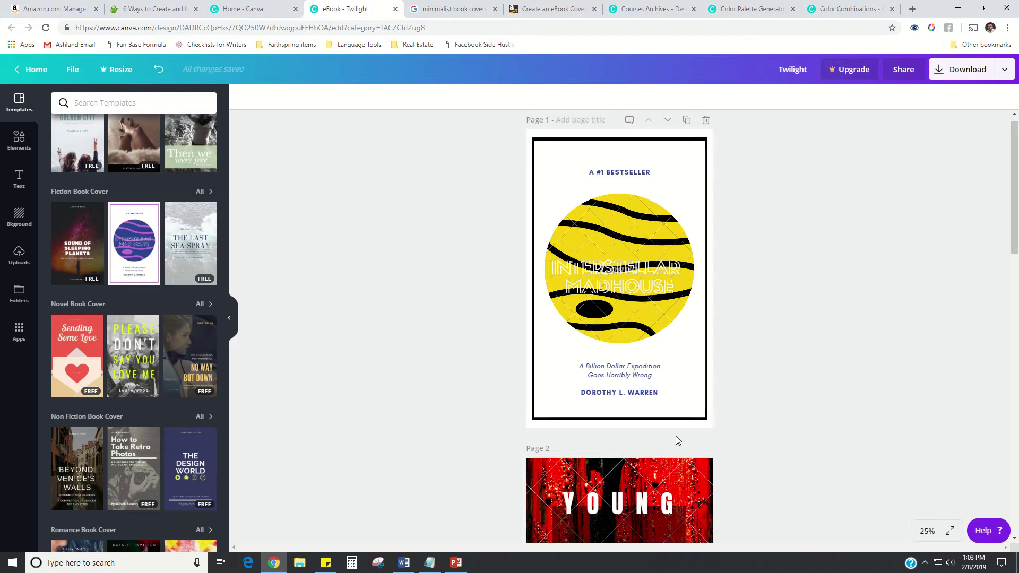
Review the five-step outline in PowerPoint, and return to the ebook design to inspect the text on pages 1 and 3
{"action": "left_click", "coordinate": [455, 563]}
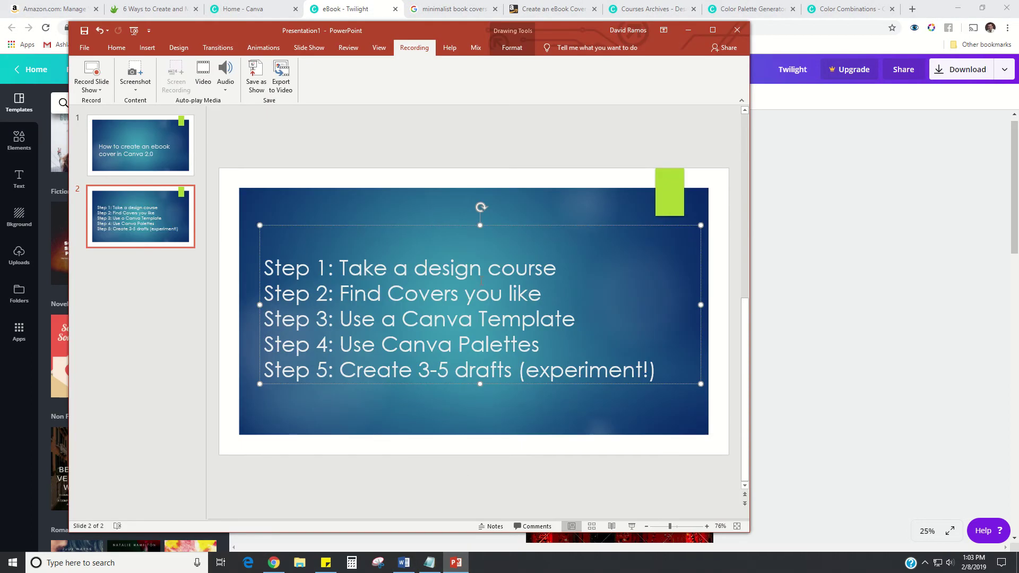
{"action": "left_click", "coordinate": [838, 310]}
{"action": "left_click", "coordinate": [644, 174]}
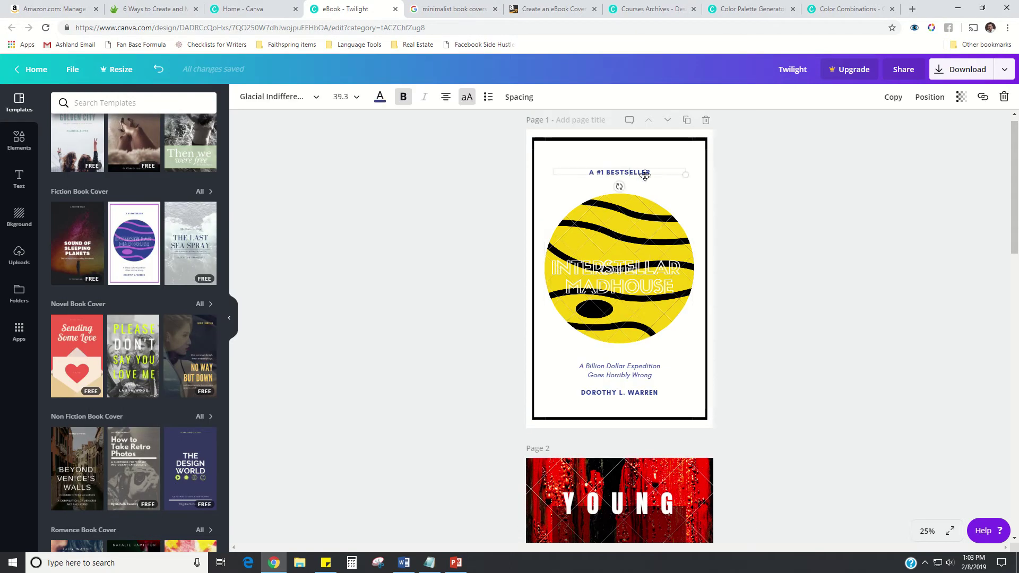
{"action": "left_click", "coordinate": [651, 268]}
{"action": "scroll", "coordinate": [679, 312], "scroll_direction": "down", "scroll_amount": 8}
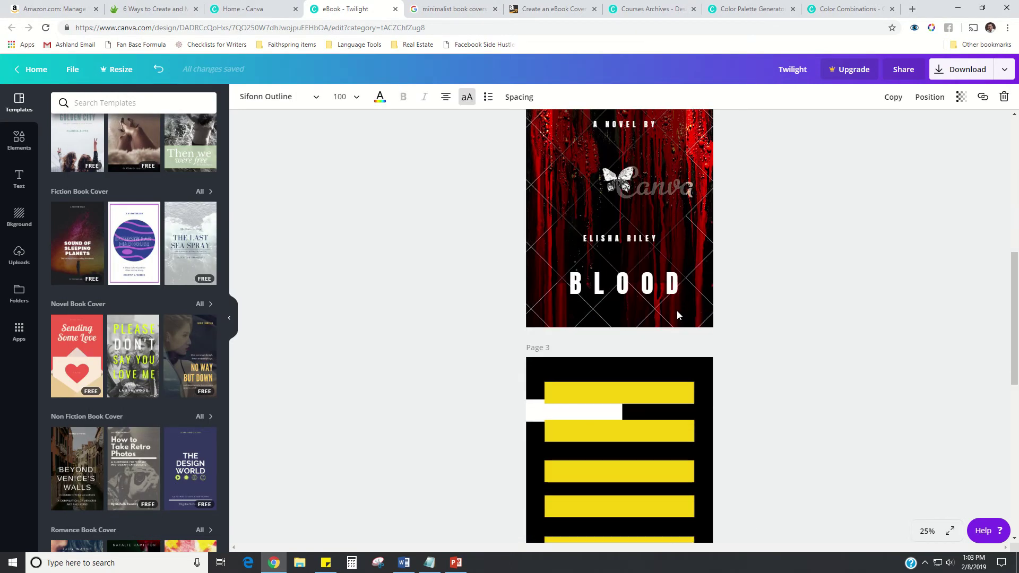
{"action": "scroll", "coordinate": [677, 316], "scroll_direction": "down", "scroll_amount": 5}
{"action": "left_click", "coordinate": [620, 299]}
{"action": "left_click", "coordinate": [620, 299]}
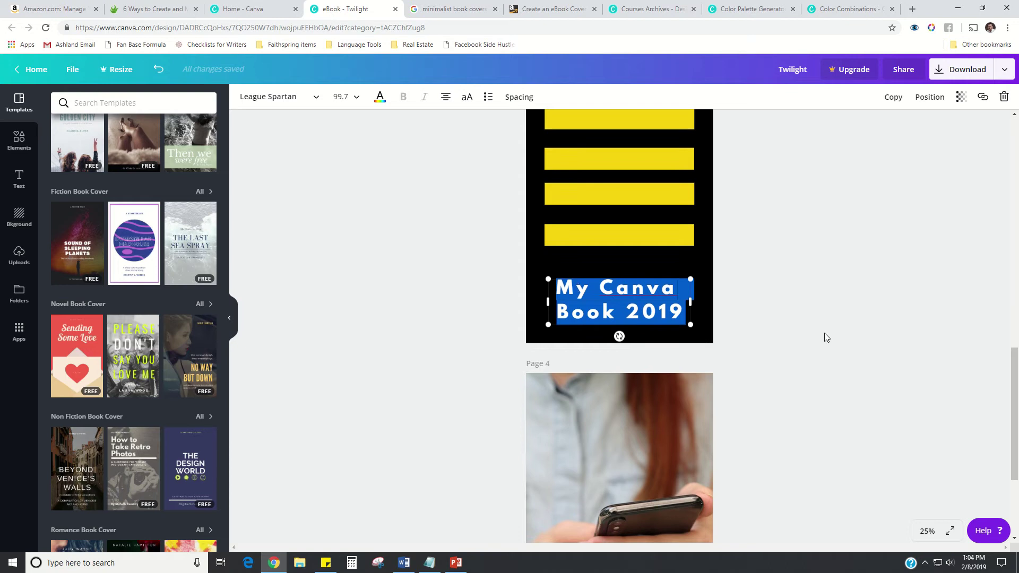
{"action": "scroll", "coordinate": [713, 416], "scroll_direction": "up", "scroll_amount": 2}
{"action": "left_click", "coordinate": [774, 344]}
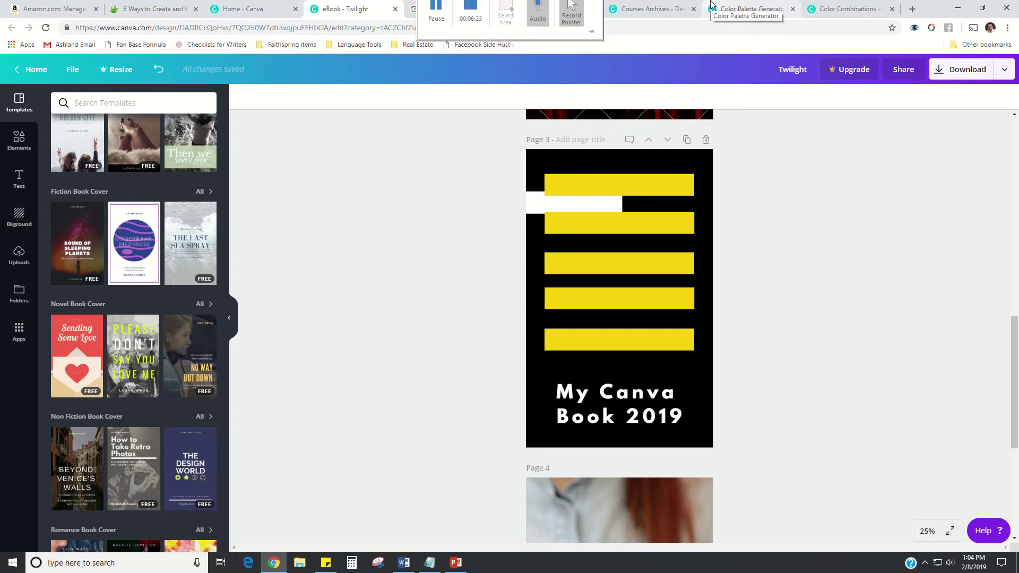
Examine Canva's Color Palette Generator page, including its address, the sample photo's hex colors and the color combination ideas
{"action": "left_click", "coordinate": [751, 12]}
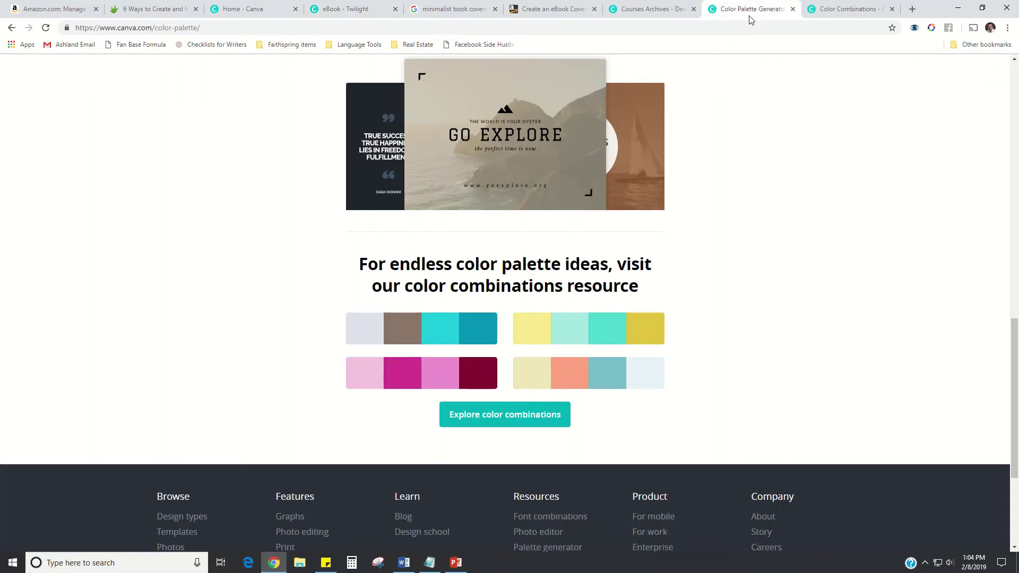
{"action": "scroll", "coordinate": [777, 396], "scroll_direction": "up", "scroll_amount": 10}
{"action": "scroll", "coordinate": [777, 396], "scroll_direction": "up", "scroll_amount": 5}
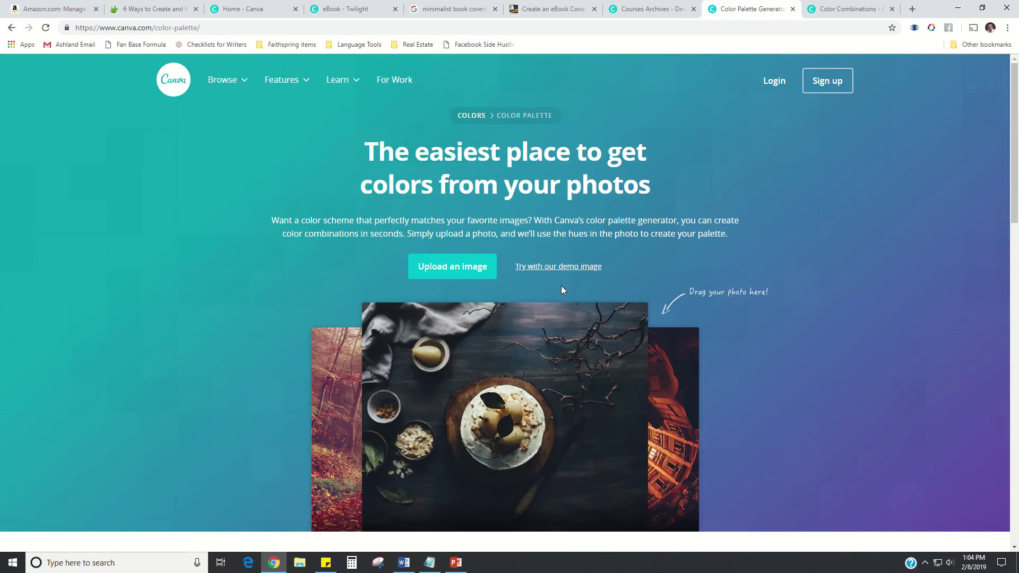
{"action": "left_click", "coordinate": [95, 30]}
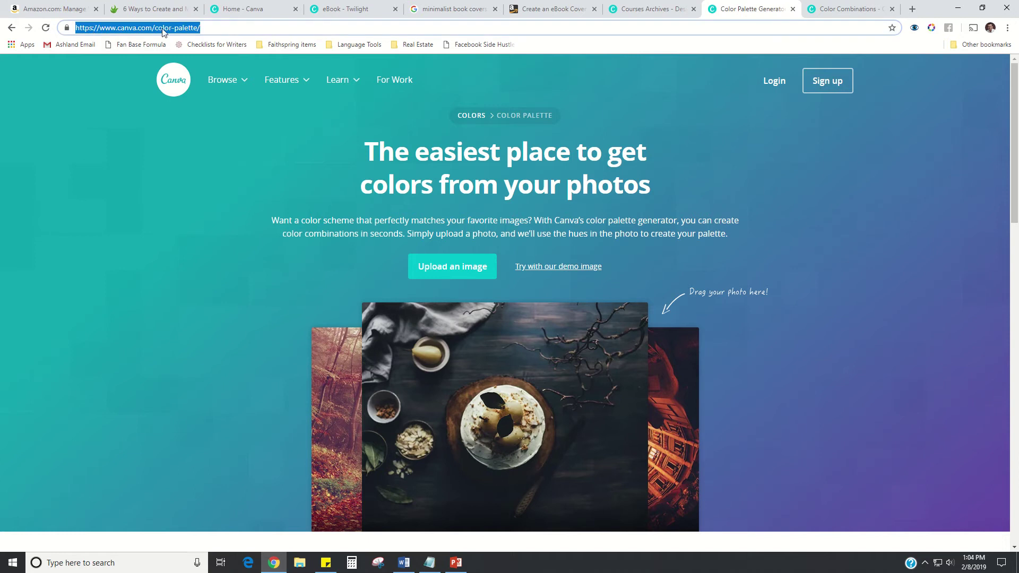
{"action": "scroll", "coordinate": [722, 330], "scroll_direction": "down", "scroll_amount": 2}
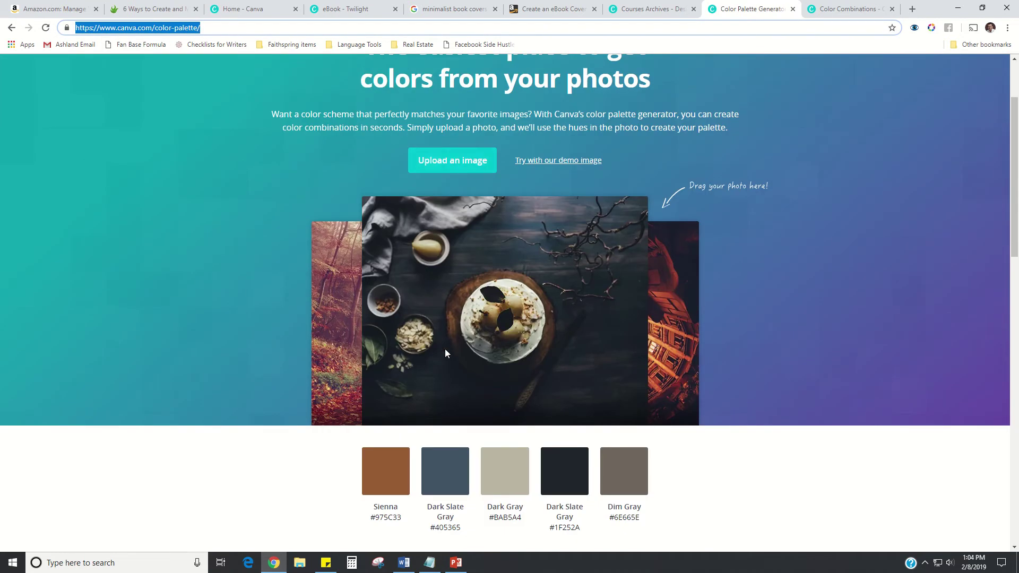
{"action": "scroll", "coordinate": [387, 396], "scroll_direction": "down", "scroll_amount": 1}
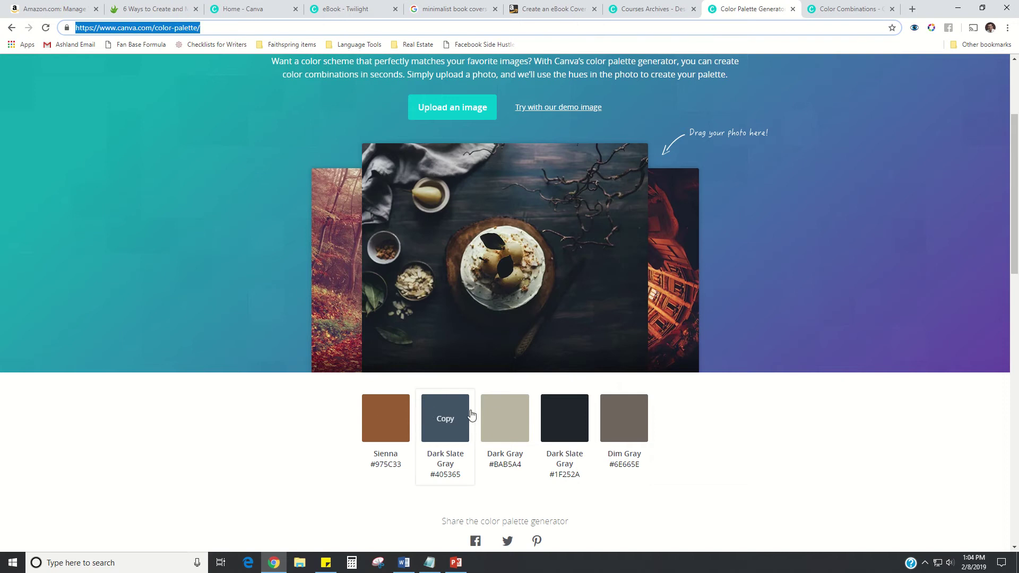
{"action": "scroll", "coordinate": [697, 414], "scroll_direction": "down", "scroll_amount": 4}
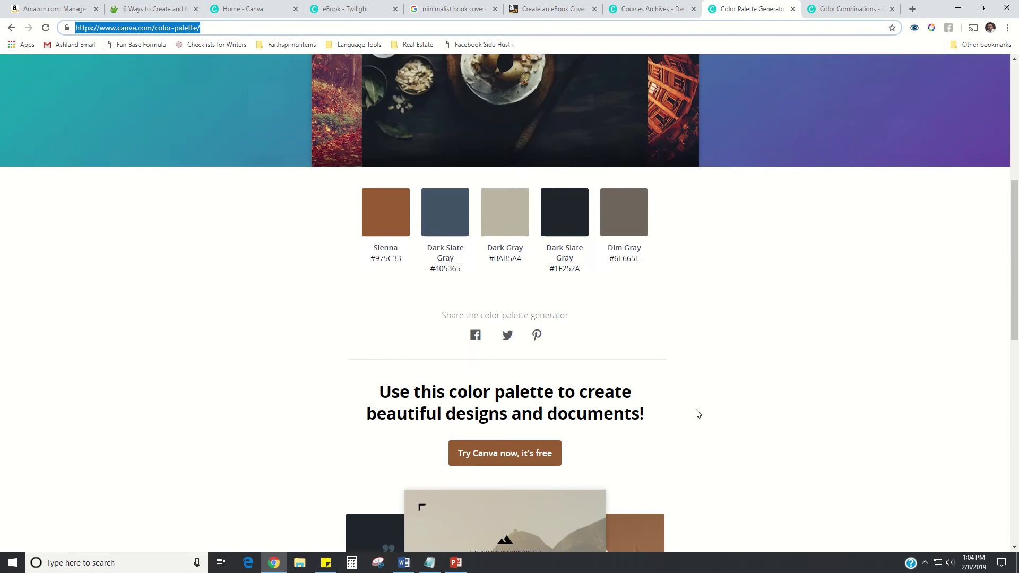
{"action": "scroll", "coordinate": [697, 411], "scroll_direction": "down", "scroll_amount": 9}
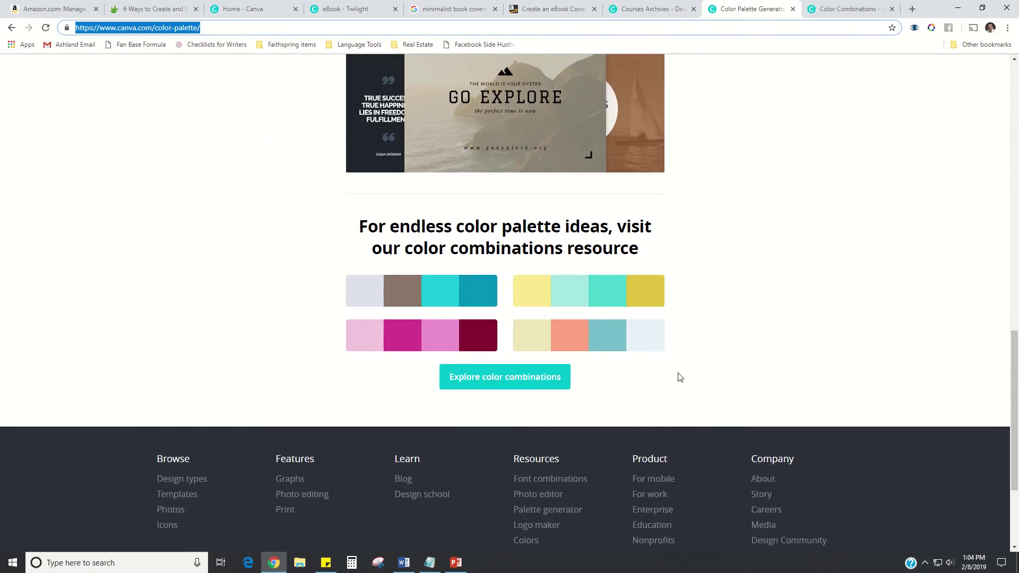
{"action": "scroll", "coordinate": [680, 377], "scroll_direction": "up", "scroll_amount": 13}
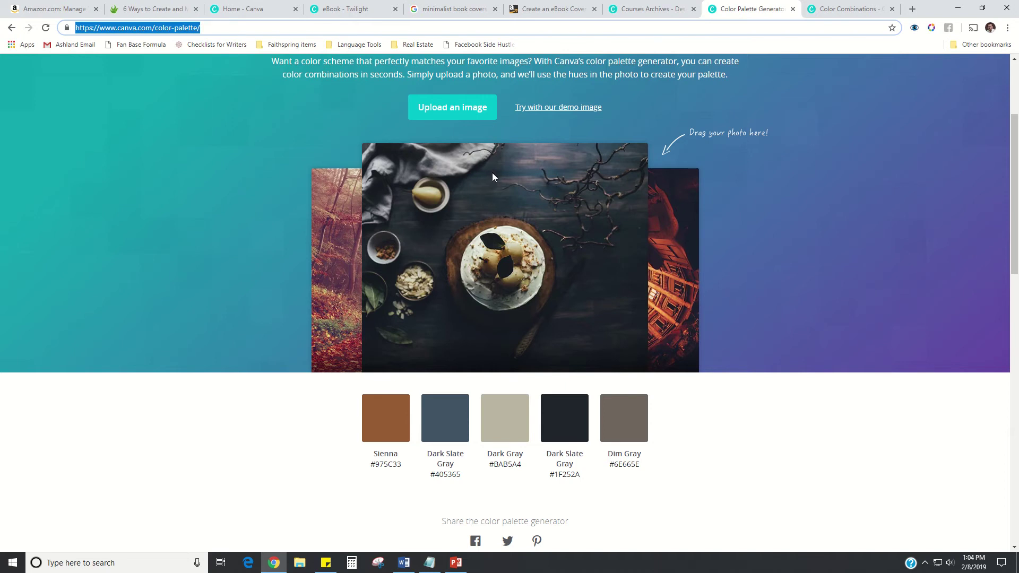
{"action": "scroll", "coordinate": [492, 173], "scroll_direction": "down", "scroll_amount": 12}
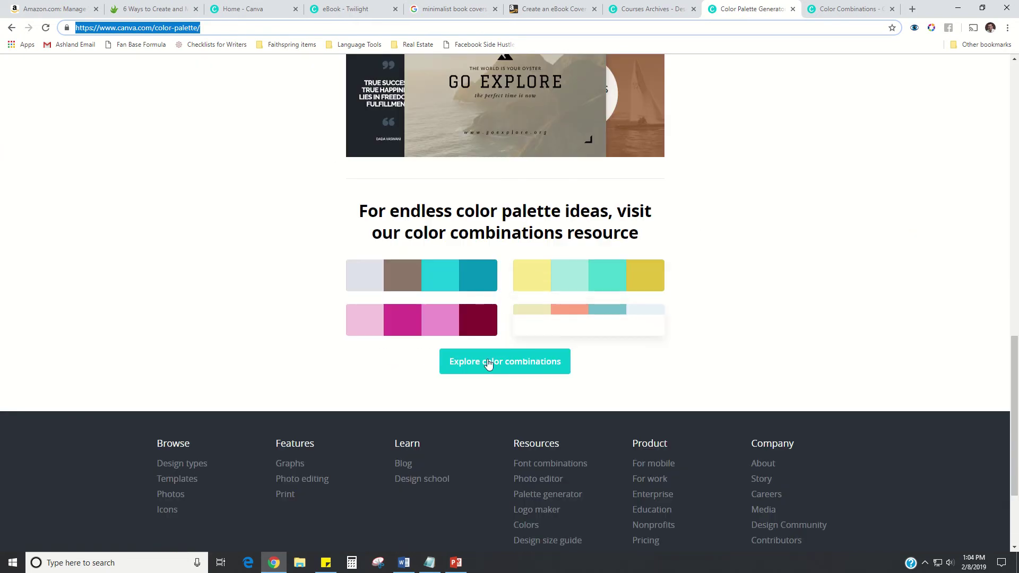
Browse the palettes on Canva's Color Combinations page
{"action": "left_click", "coordinate": [844, 6]}
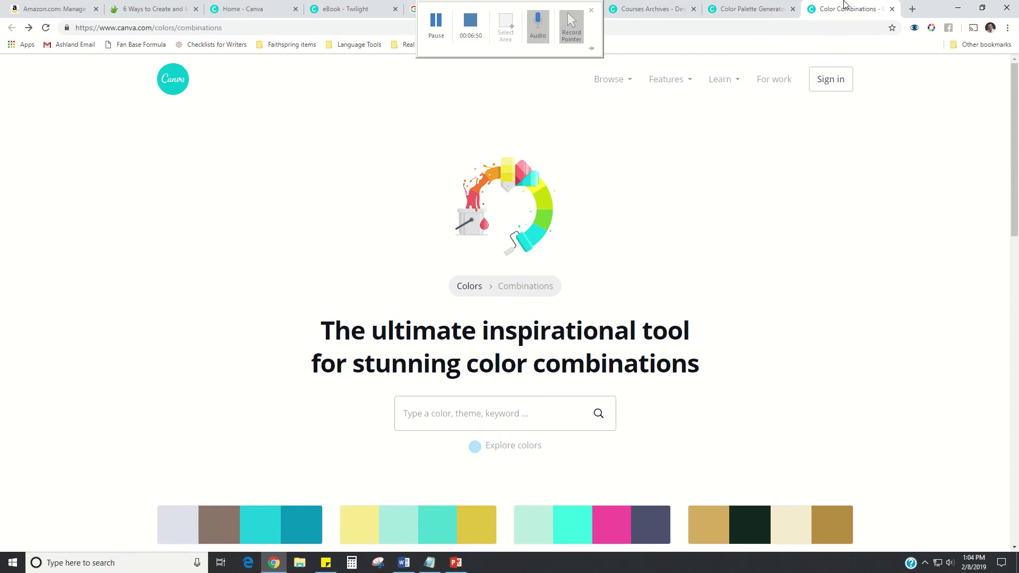
{"action": "scroll", "coordinate": [319, 278], "scroll_direction": "down", "scroll_amount": 8}
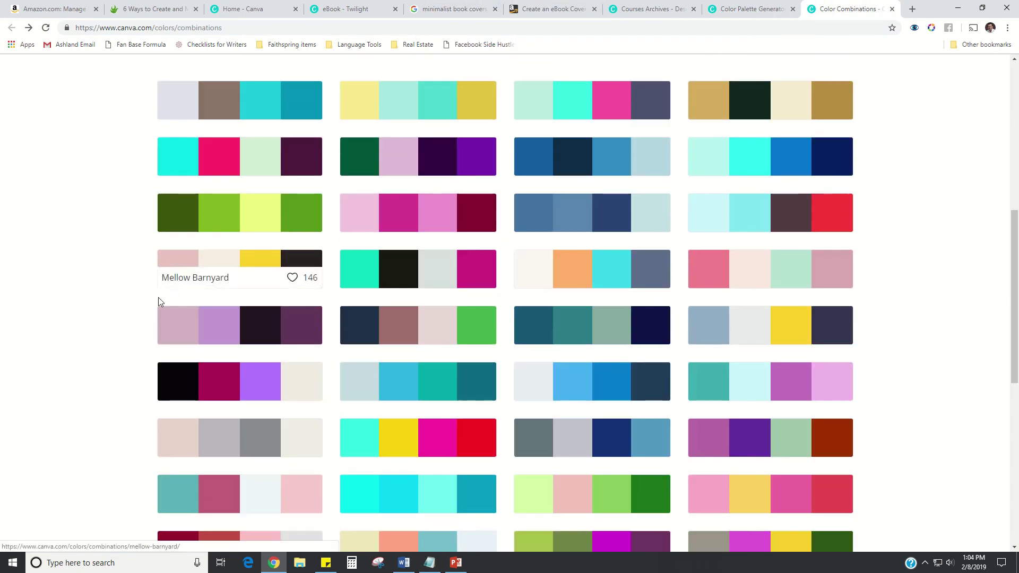
{"action": "scroll", "coordinate": [906, 321], "scroll_direction": "down", "scroll_amount": 4}
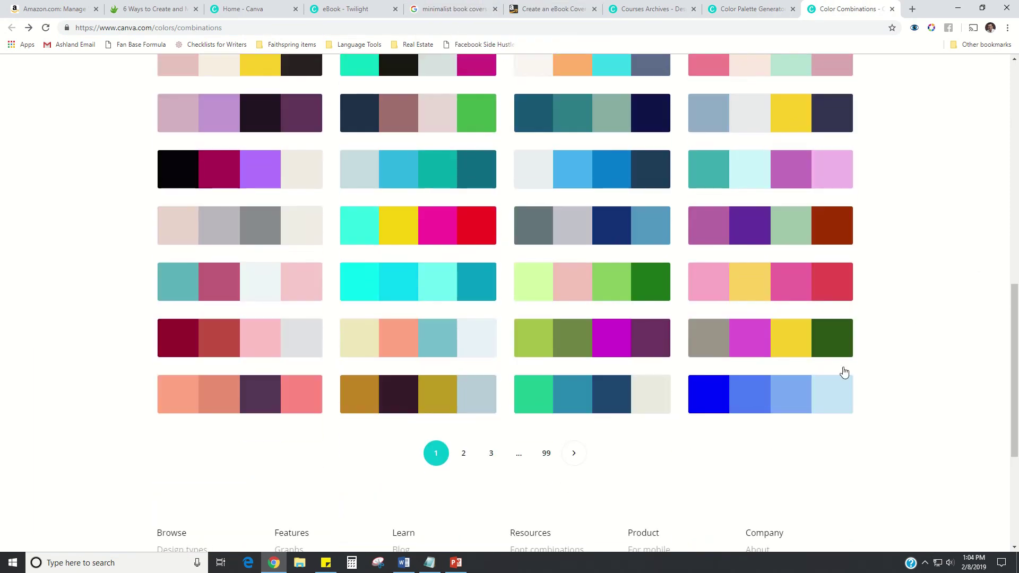
{"action": "scroll", "coordinate": [591, 467], "scroll_direction": "up", "scroll_amount": 6}
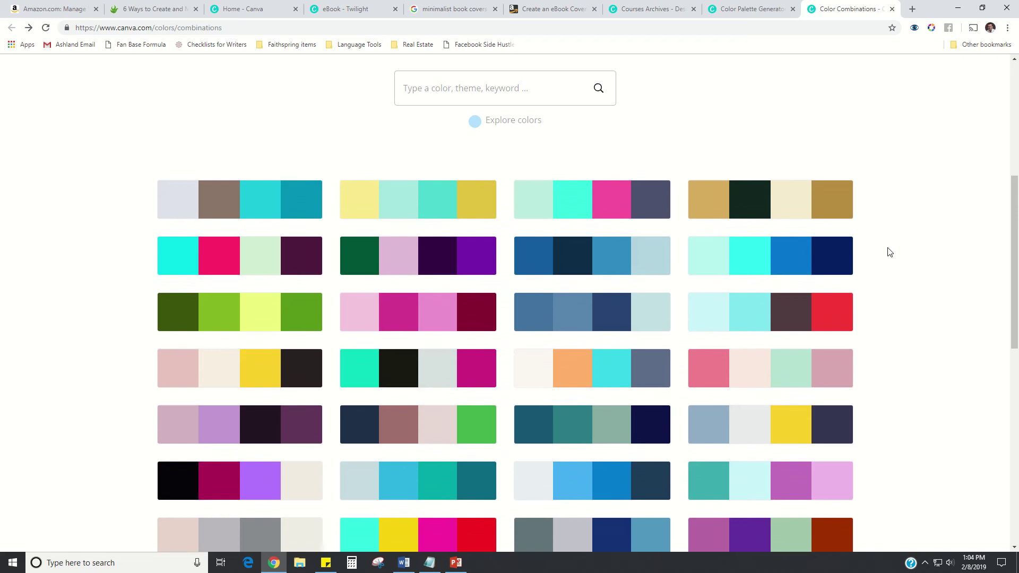
{"action": "scroll", "coordinate": [890, 253], "scroll_direction": "down", "scroll_amount": 2}
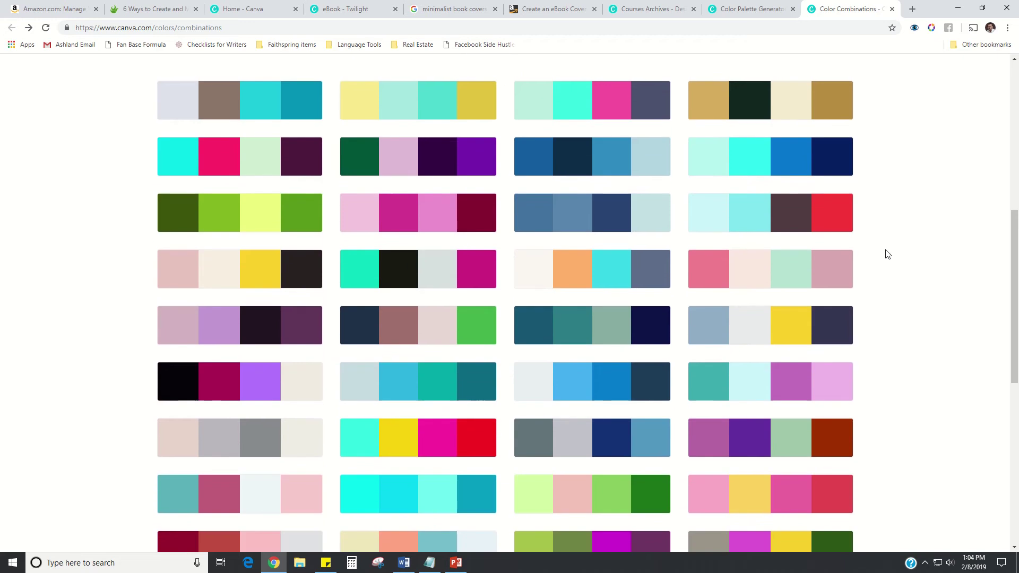
Open the Diaphanous Jellyfish color combination and examine its four colors and related combinations
{"action": "left_click", "coordinate": [742, 177]}
{"action": "scroll", "coordinate": [691, 245], "scroll_direction": "down", "scroll_amount": 4}
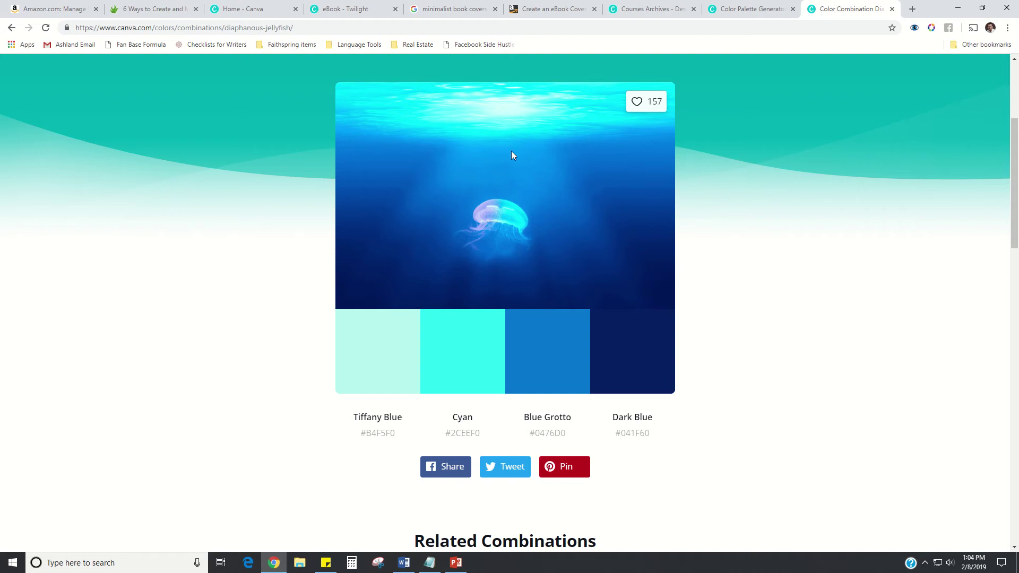
{"action": "scroll", "coordinate": [730, 311], "scroll_direction": "down", "scroll_amount": 1}
{"action": "scroll", "coordinate": [730, 310], "scroll_direction": "up", "scroll_amount": 2}
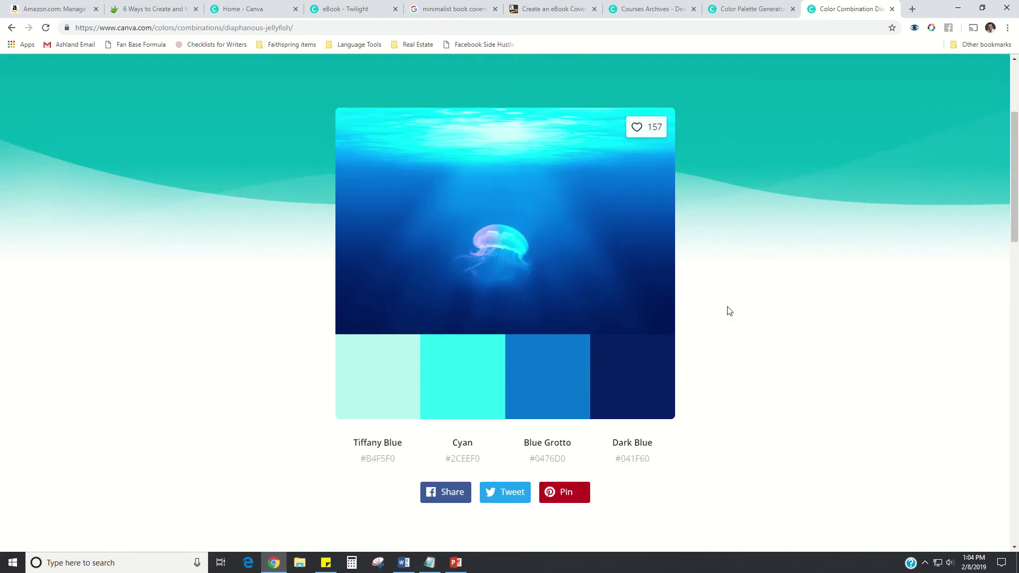
{"action": "scroll", "coordinate": [730, 311], "scroll_direction": "down", "scroll_amount": 4}
{"action": "scroll", "coordinate": [730, 311], "scroll_direction": "up", "scroll_amount": 5}
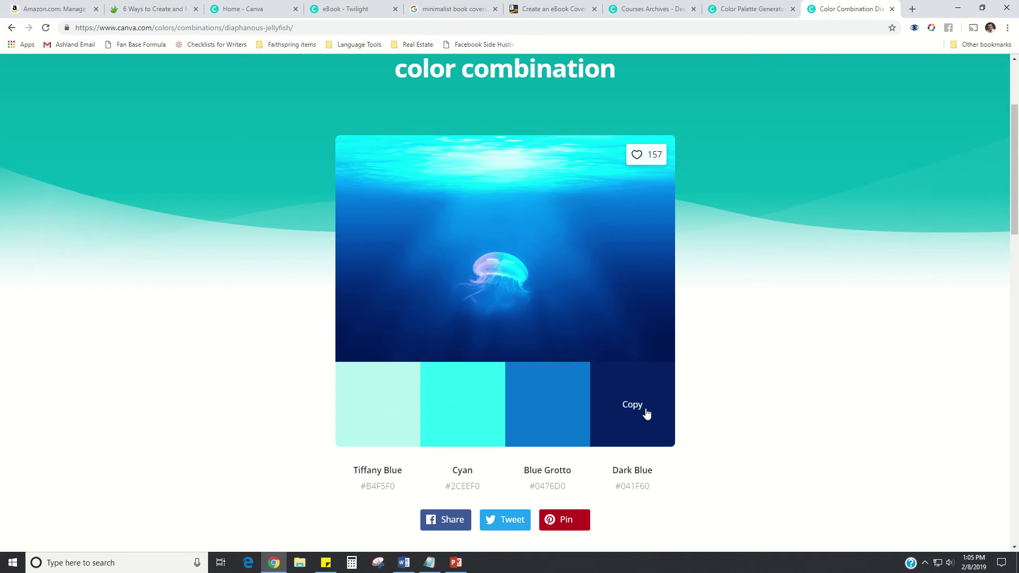
Check the page 3 cover in the ebook design and copy the Dark Blue hex code #041F60 from the jellyfish palette
{"action": "left_click", "coordinate": [348, 9]}
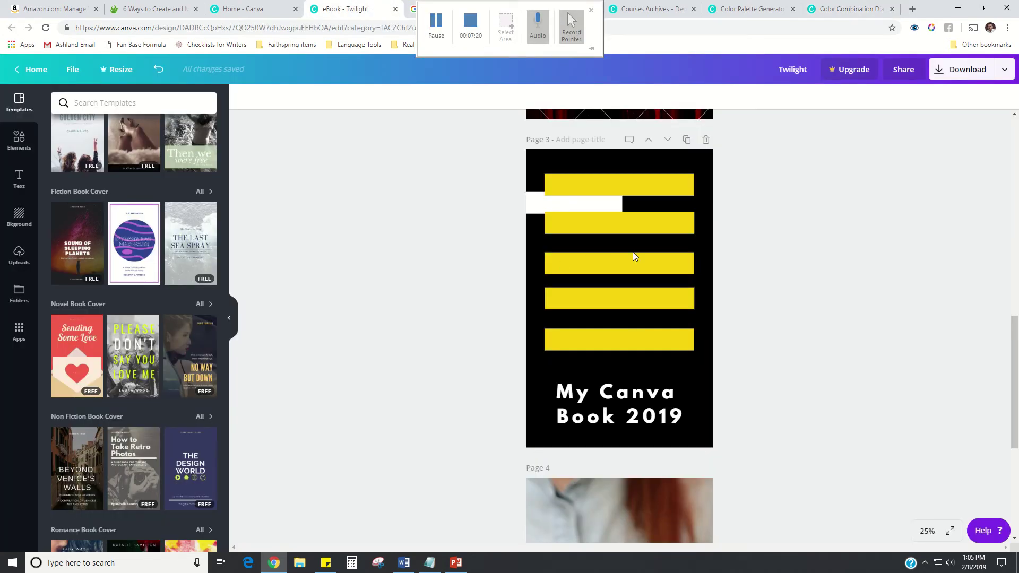
{"action": "left_click", "coordinate": [844, 6]}
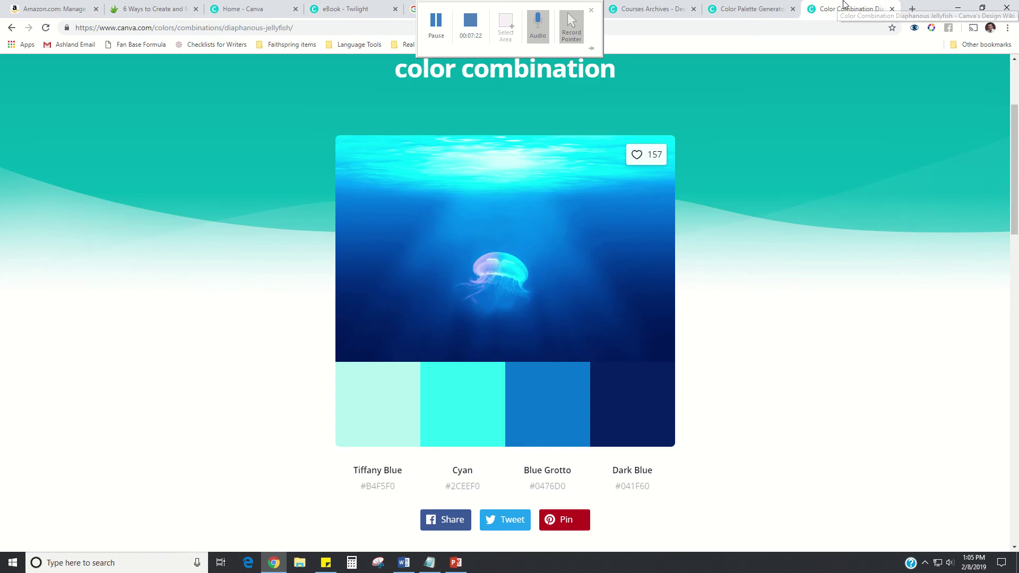
{"action": "left_click", "coordinate": [625, 408]}
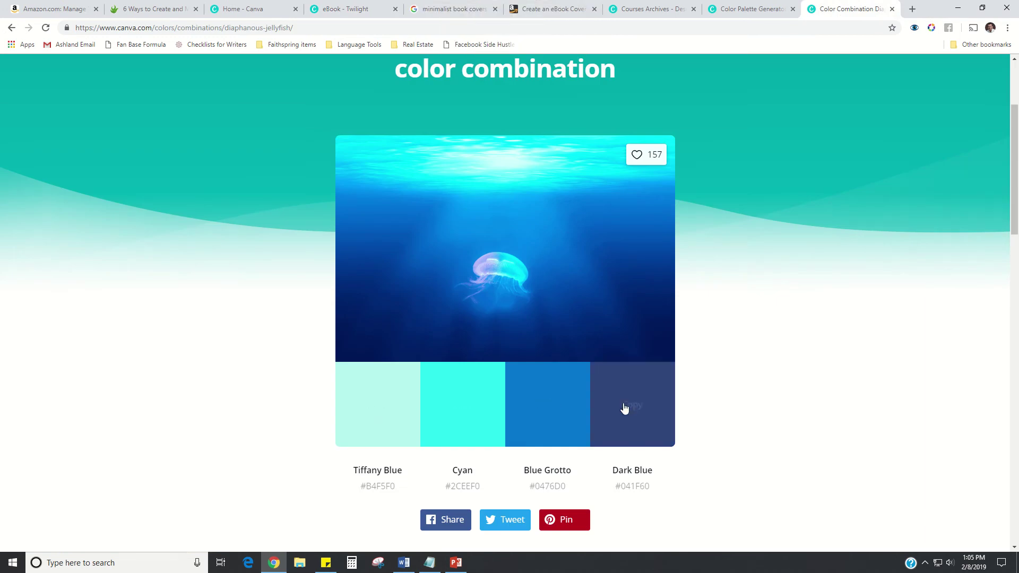
Set the background color of the page 3 cover in the ebook design to #041F60
{"action": "left_click", "coordinate": [347, 9]}
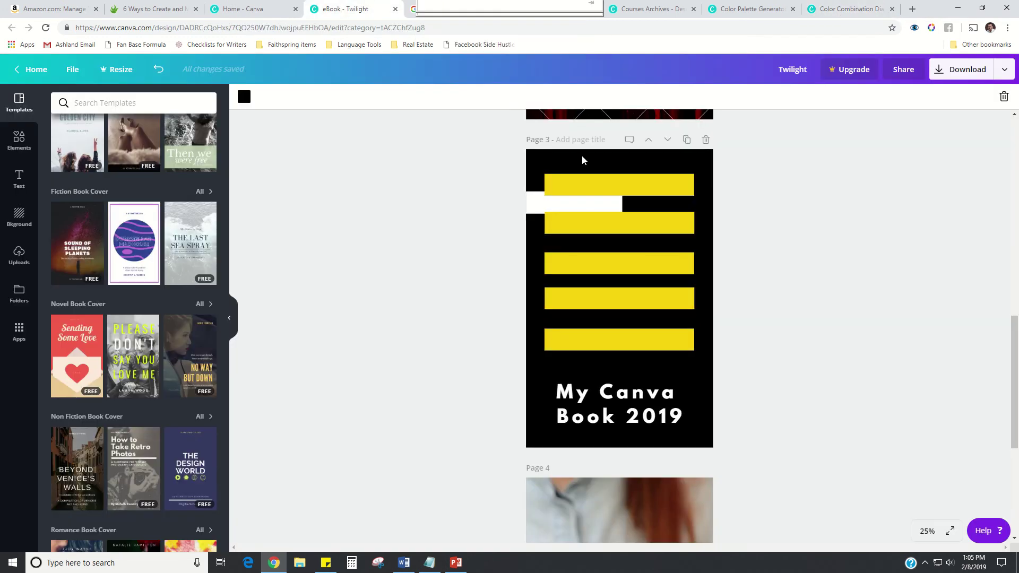
{"action": "left_click", "coordinate": [244, 97]}
{"action": "left_click", "coordinate": [253, 136]}
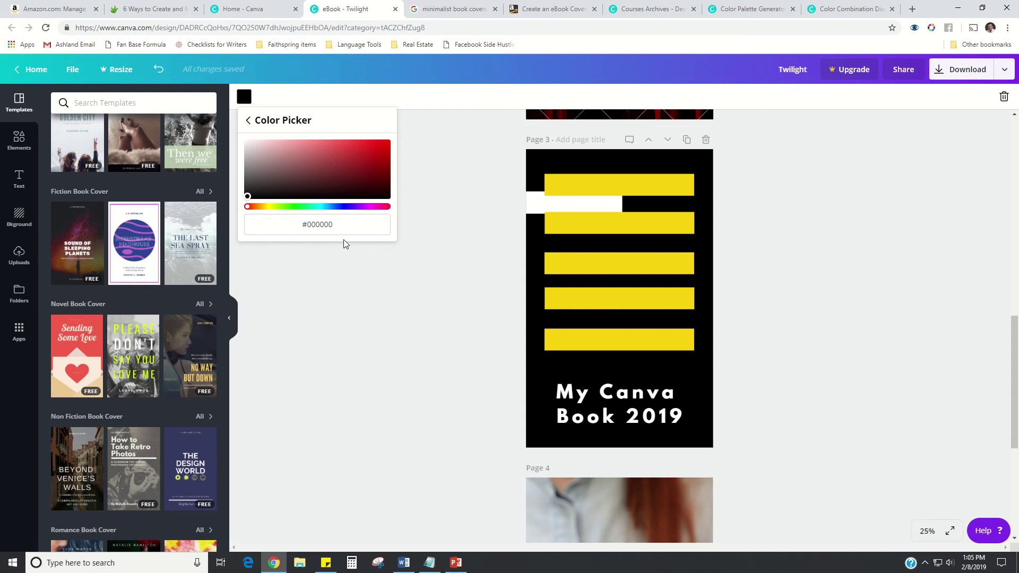
{"action": "left_click", "coordinate": [312, 227]}
{"action": "triple_click", "coordinate": [292, 228]}
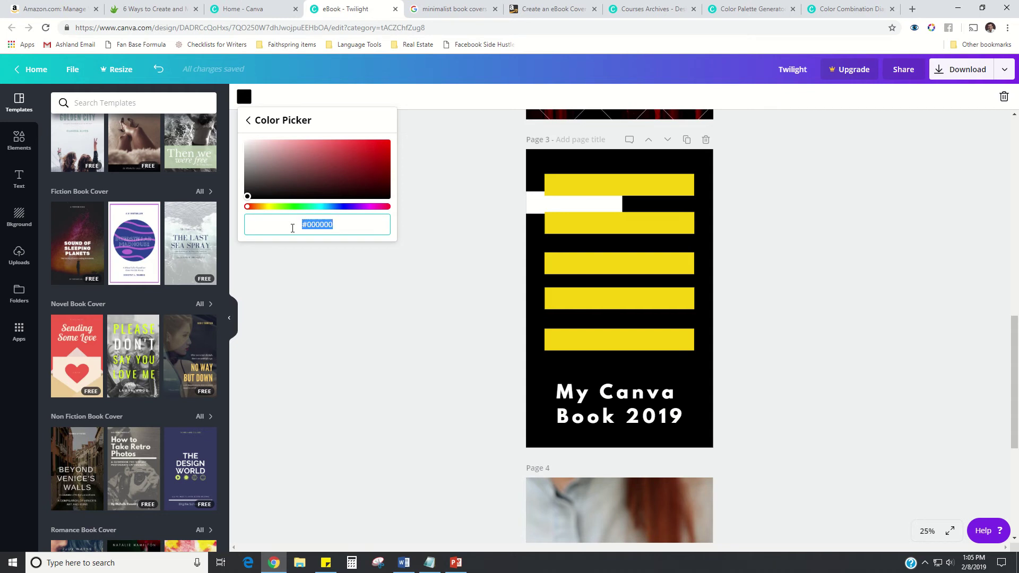
{"action": "type", "text": "#041F60"}
{"action": "left_click", "coordinate": [398, 311]}
Copy the Blue Grotto hex code #0476D0 from the jellyfish color combination and return to the ebook design
{"action": "left_click", "coordinate": [849, 9]}
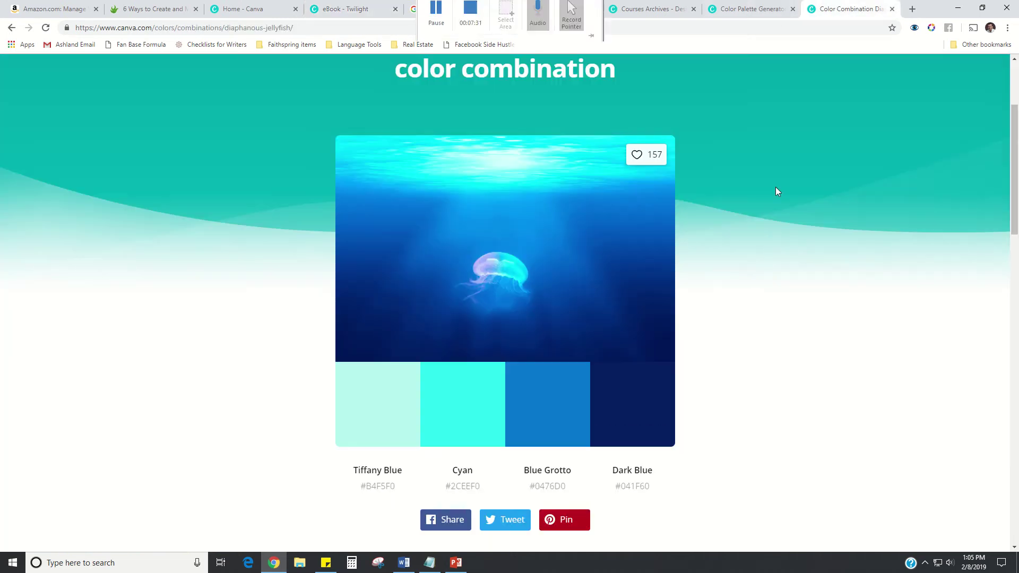
{"action": "left_click", "coordinate": [568, 415]}
{"action": "left_click", "coordinate": [353, 9]}
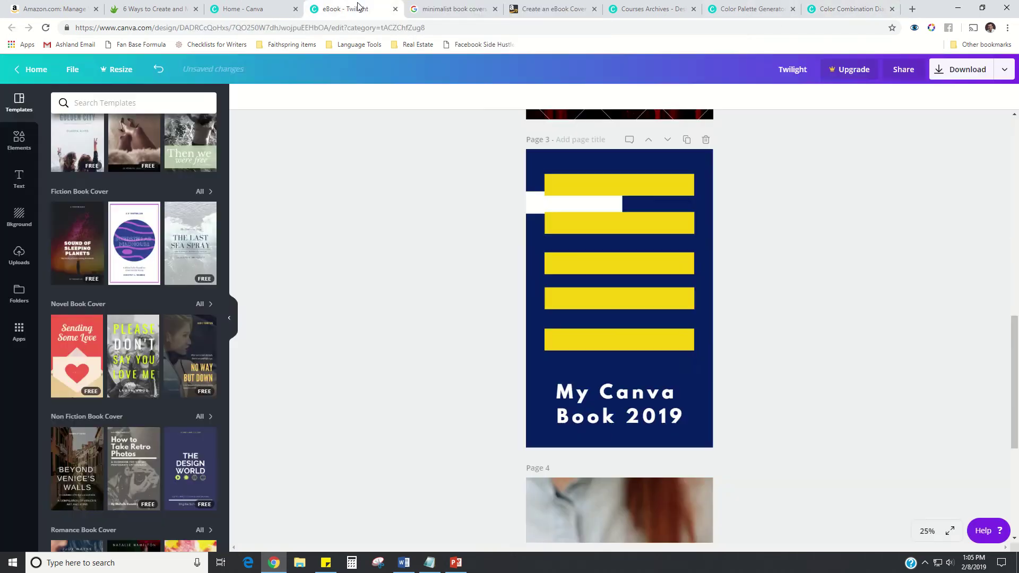
Set the color of the topmost yellow bar on the page 3 cover to #0476D0
{"action": "left_click", "coordinate": [627, 180]}
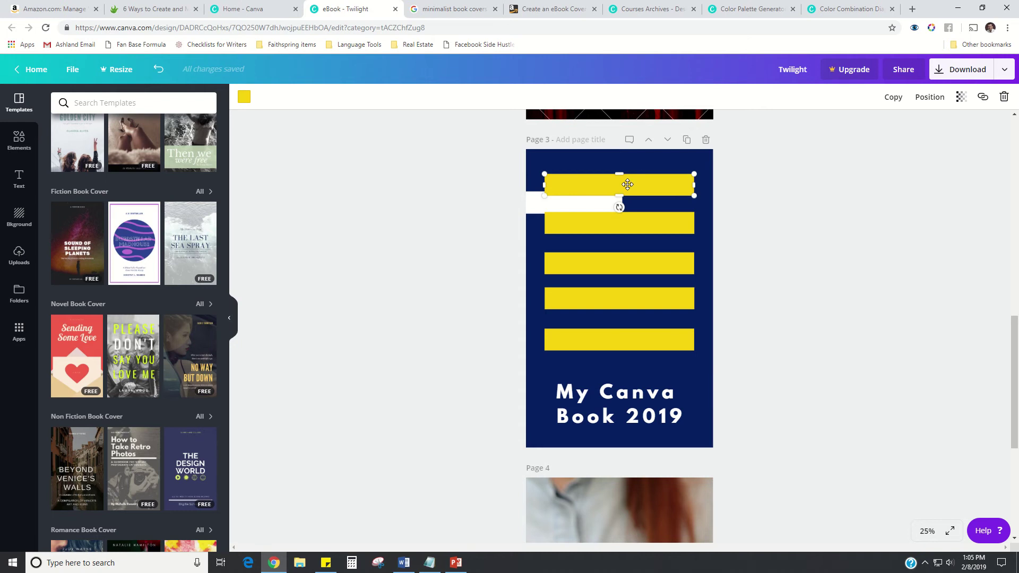
{"action": "left_click", "coordinate": [245, 96]}
{"action": "left_click", "coordinate": [298, 245]}
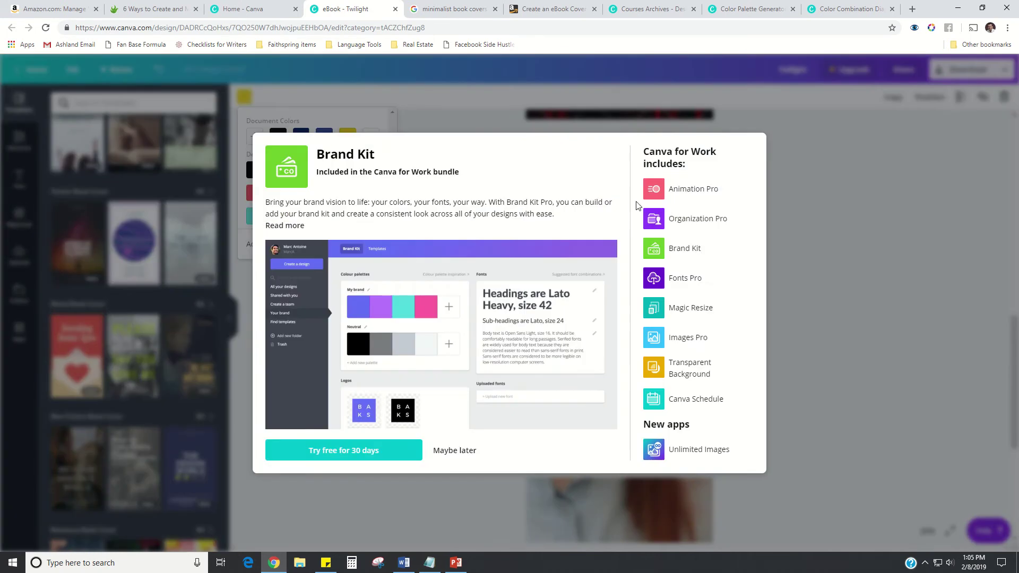
{"action": "left_click", "coordinate": [846, 299]}
{"action": "left_click", "coordinate": [244, 98]}
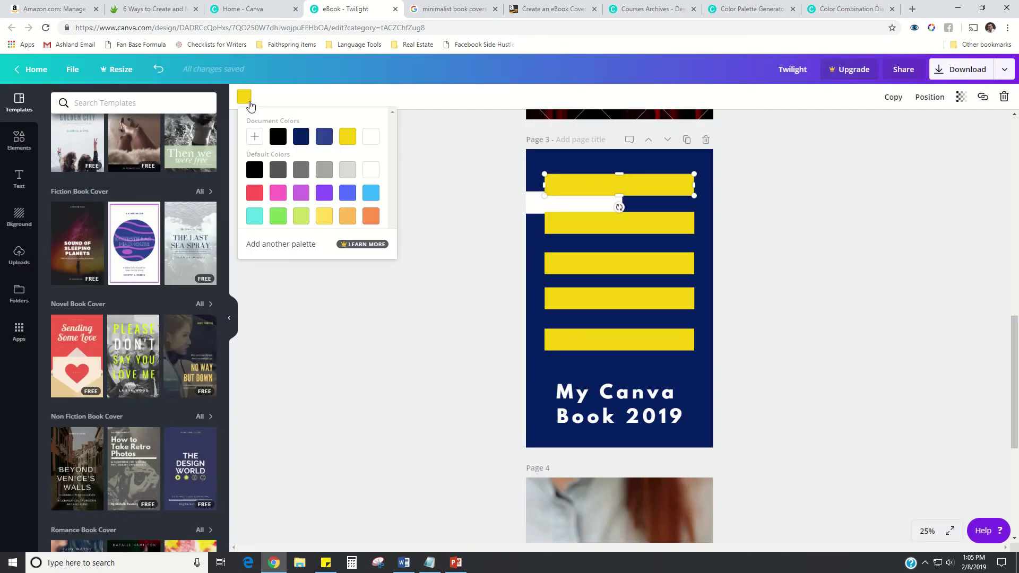
{"action": "left_click", "coordinate": [254, 136]}
{"action": "left_click", "coordinate": [256, 222]}
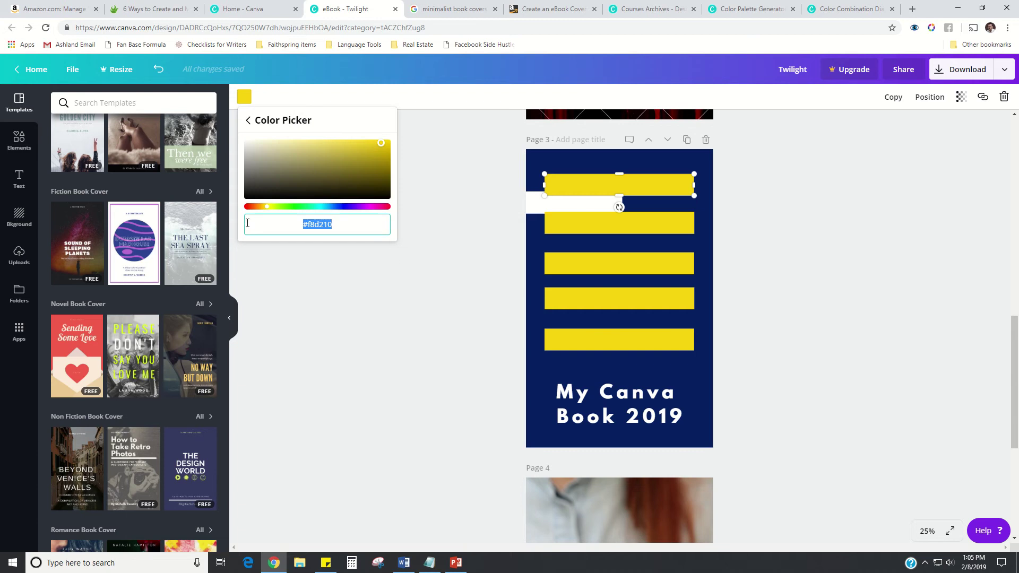
{"action": "type", "text": "#0476D0"}
Recolor the second and third yellow bars on the page 3 cover with the document's Blue Grotto #0476D0
{"action": "left_click", "coordinate": [562, 222]}
{"action": "left_click", "coordinate": [245, 97]}
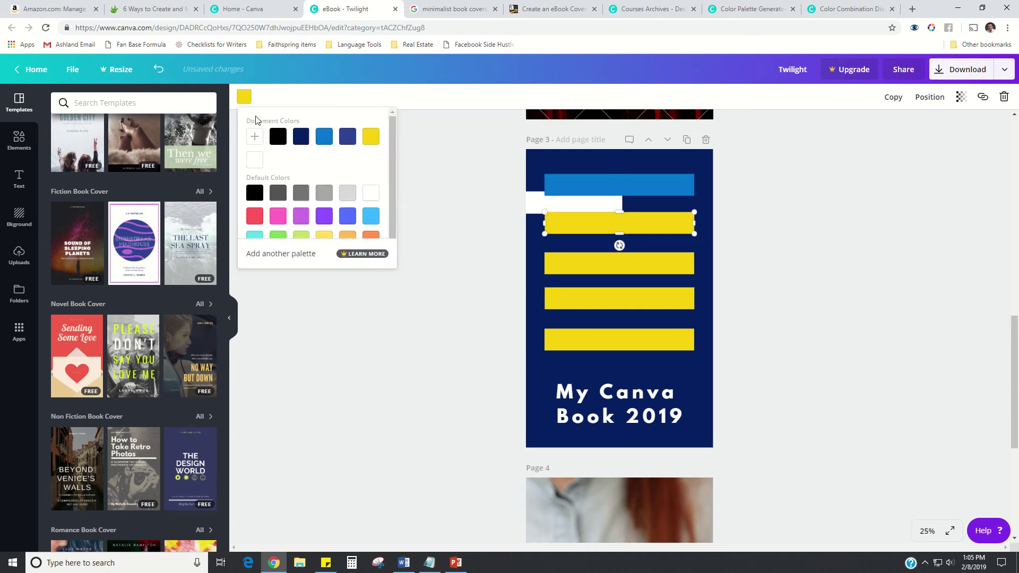
{"action": "left_click", "coordinate": [254, 137]}
{"action": "left_click_drag", "start_coordinate": [333, 224], "coordinate": [303, 224]}
{"action": "left_click", "coordinate": [438, 319]}
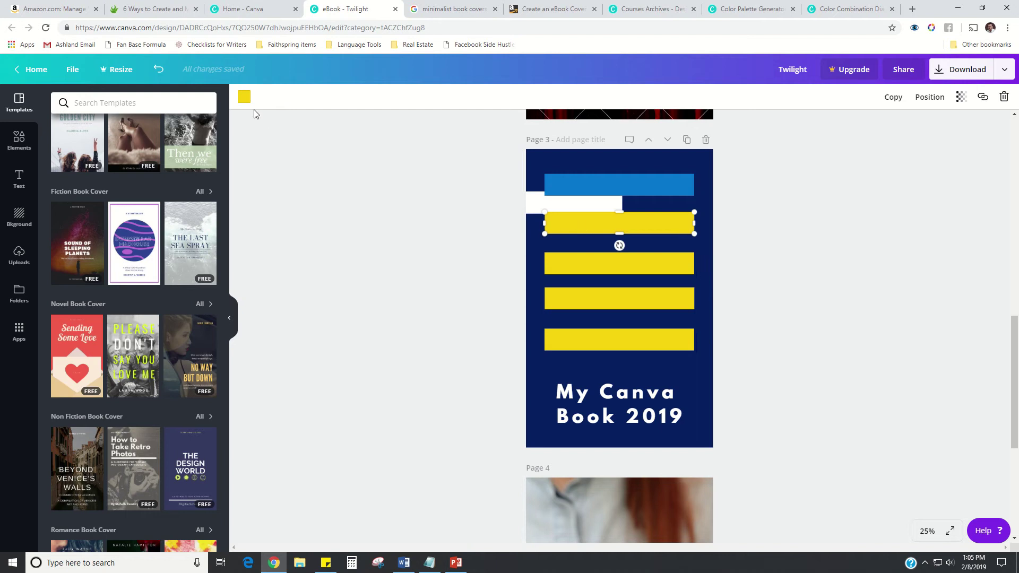
{"action": "left_click", "coordinate": [244, 97]}
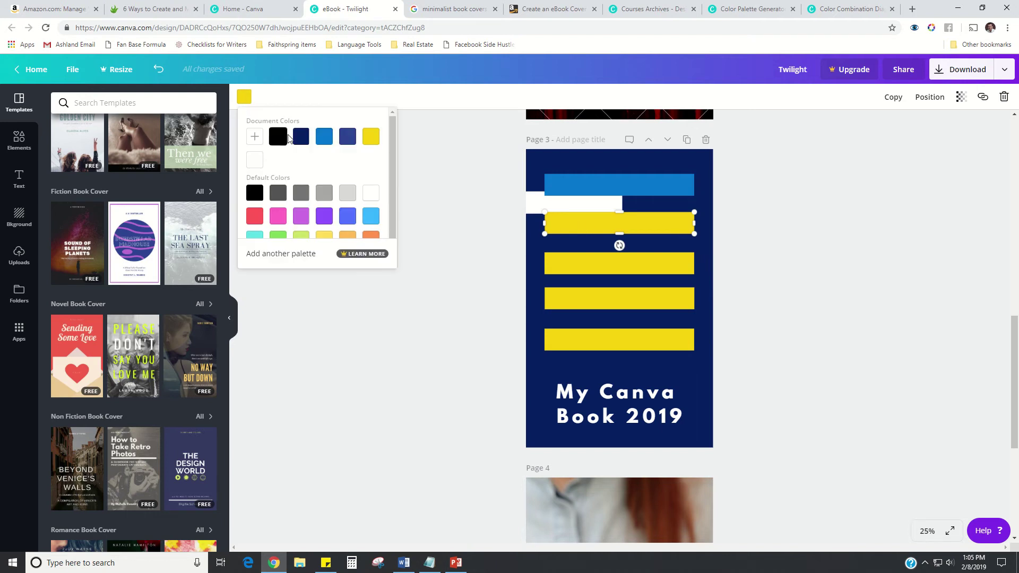
{"action": "left_click", "coordinate": [324, 136]}
{"action": "left_click", "coordinate": [557, 262]}
{"action": "left_click", "coordinate": [245, 98]}
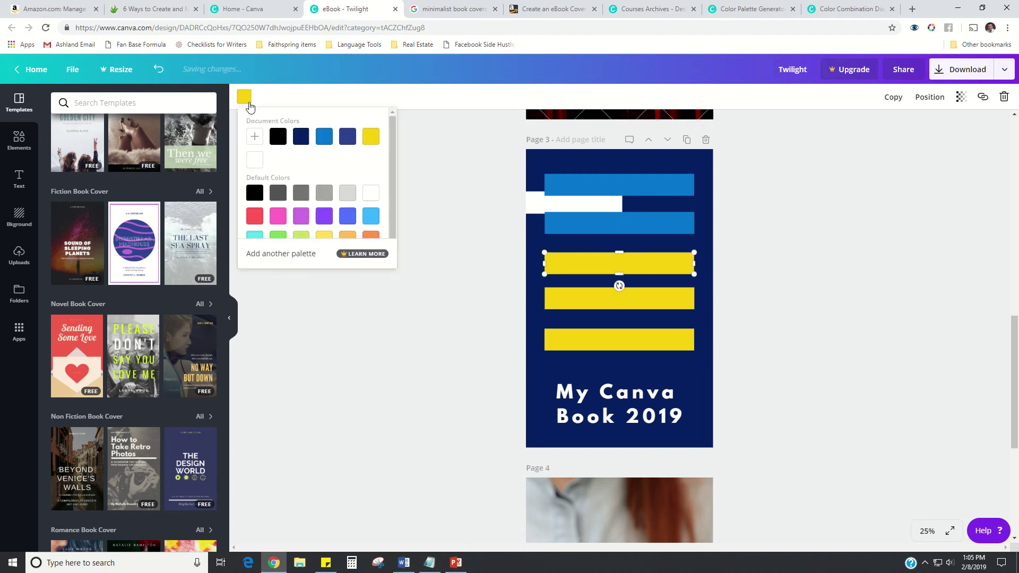
{"action": "left_click", "coordinate": [324, 136]}
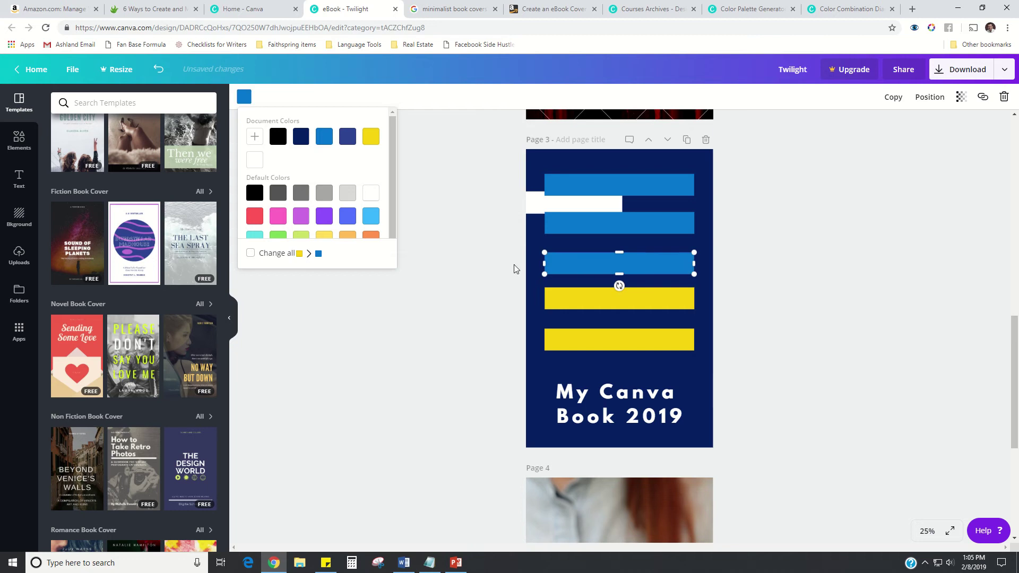
Recolor the two lowest yellow bars on the page 3 cover with the document's Blue Grotto #0476D0
{"action": "left_click", "coordinate": [564, 292]}
{"action": "left_click", "coordinate": [244, 98]}
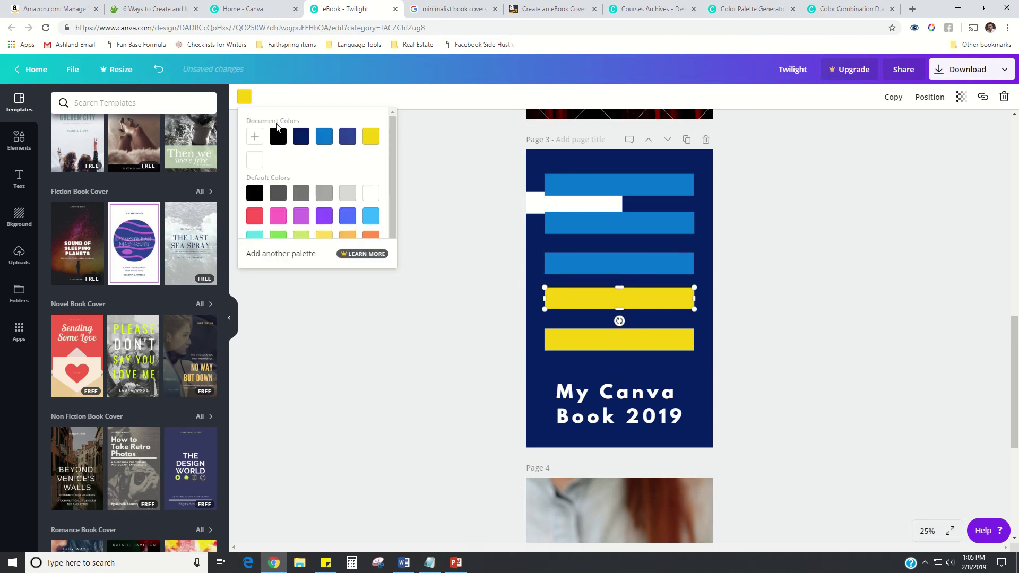
{"action": "left_click", "coordinate": [324, 137]}
{"action": "left_click", "coordinate": [582, 338]}
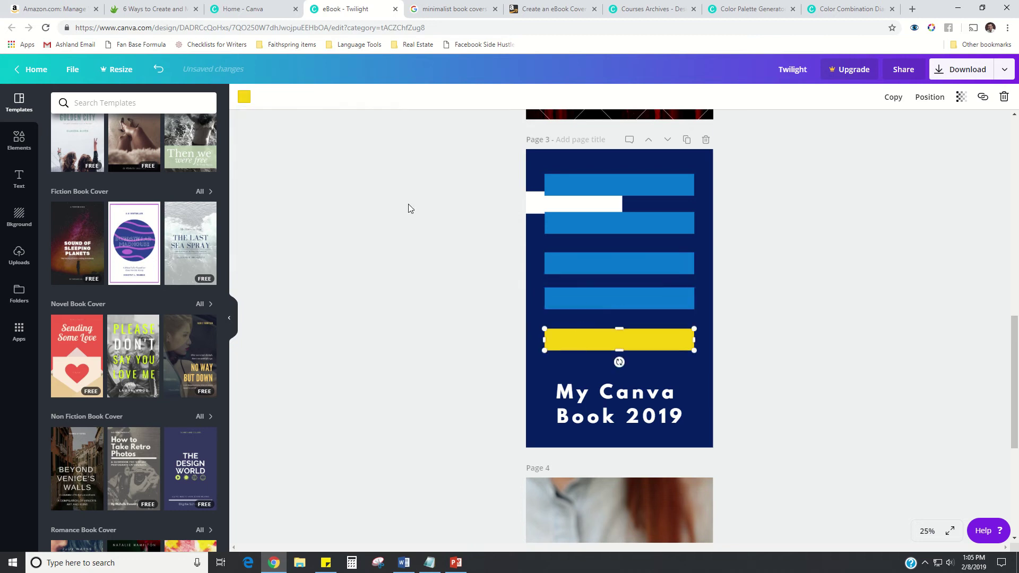
{"action": "left_click", "coordinate": [245, 99]}
{"action": "left_click", "coordinate": [324, 136]}
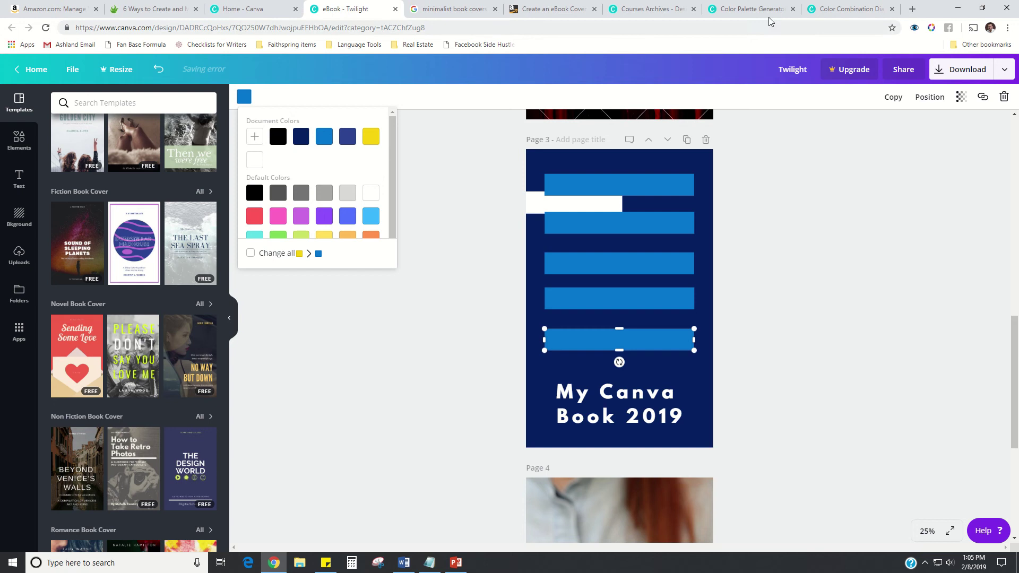
Copy the Cyan hex code #2CEEF0 from the jellyfish color combination and return to the ebook design
{"action": "left_click", "coordinate": [849, 9]}
{"action": "left_click", "coordinate": [465, 406]}
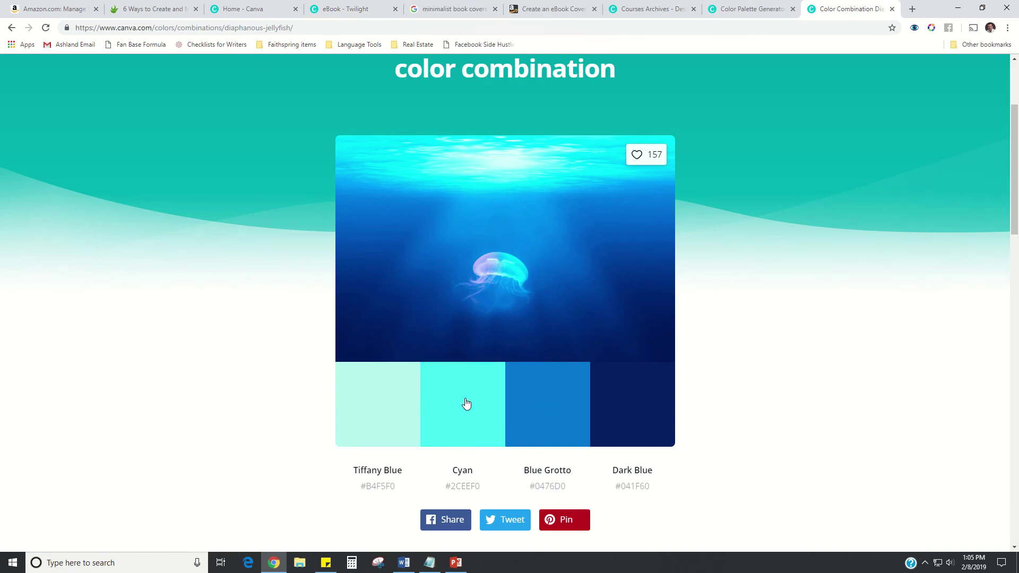
{"action": "left_click", "coordinate": [334, 9]}
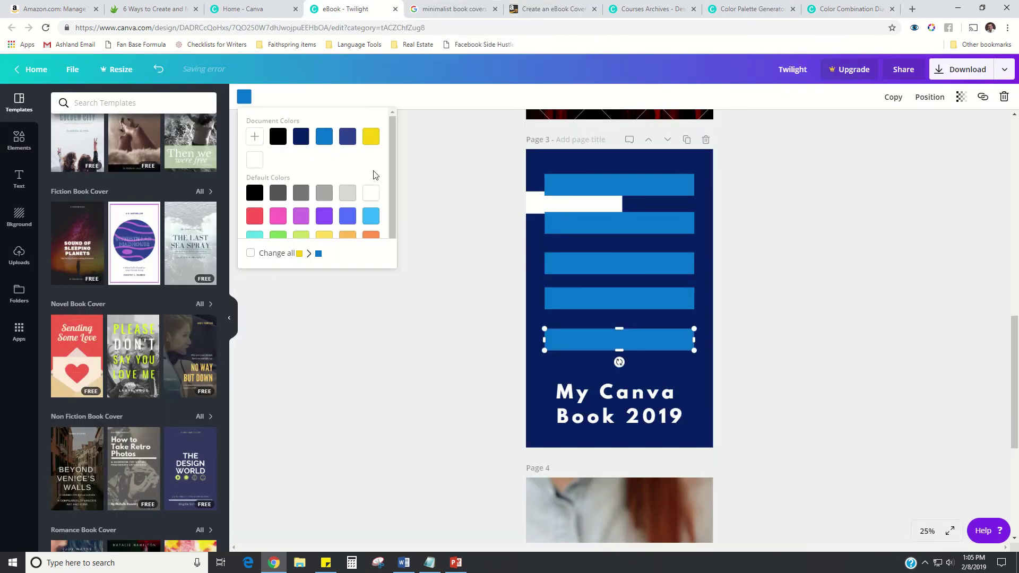
Set the color of the white bar on the page 3 cover to #2CEEF0
{"action": "left_click", "coordinate": [519, 205]}
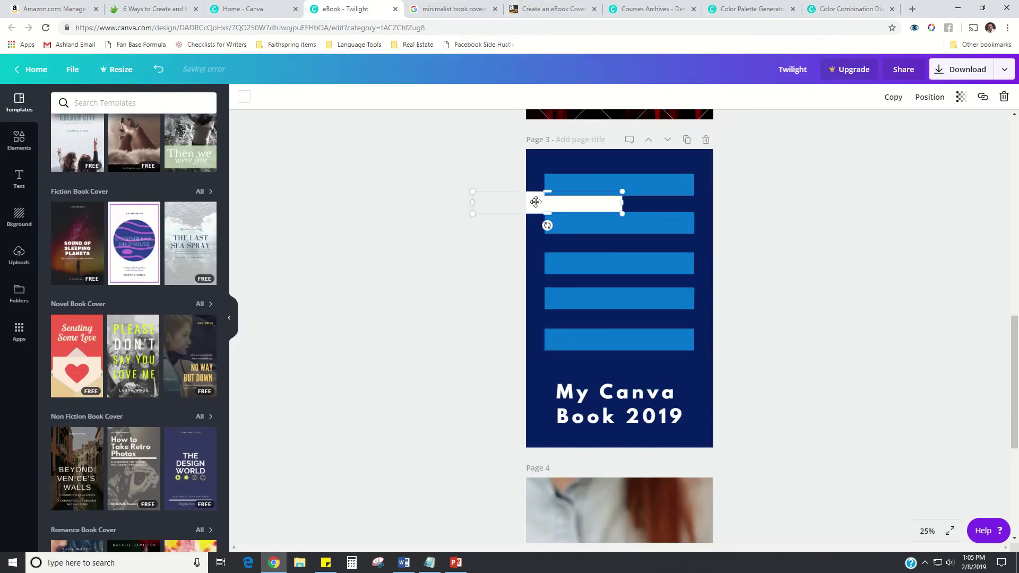
{"action": "left_click", "coordinate": [245, 98]}
{"action": "left_click", "coordinate": [255, 137]}
{"action": "left_click_drag", "start_coordinate": [341, 224], "coordinate": [261, 230]}
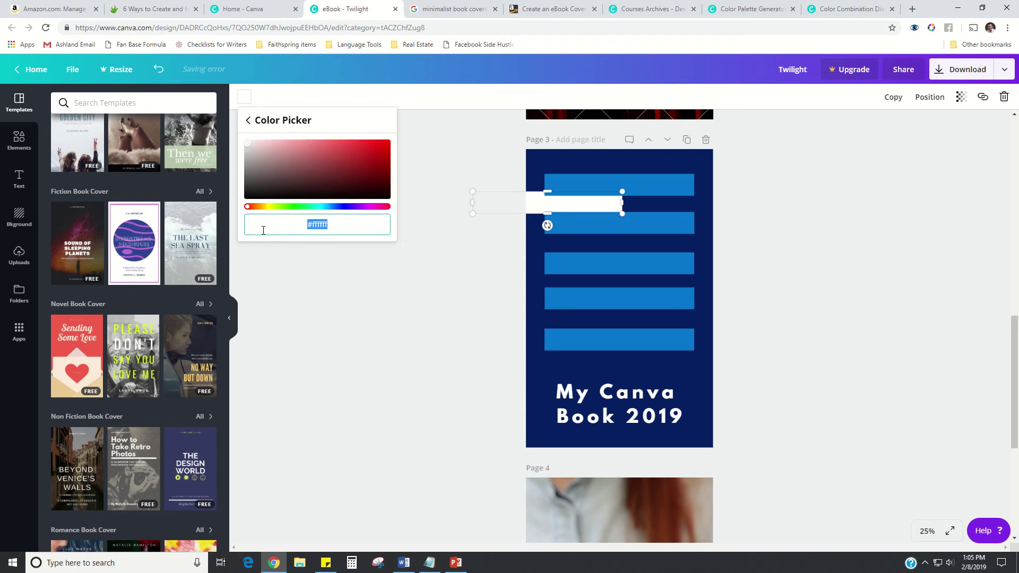
{"action": "type", "text": "#2CEEF0"}
{"action": "left_click", "coordinate": [459, 301]}
Copy the Tiffany Blue hex code #B4F5F0 from the jellyfish combination and apply it to the "My Canva Book 2019" title
{"action": "left_click", "coordinate": [849, 9]}
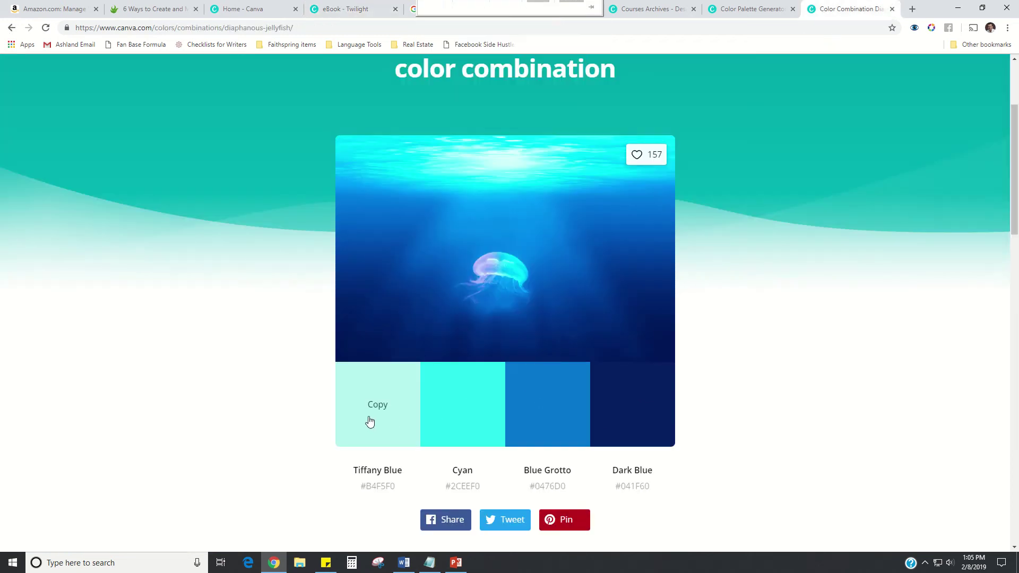
{"action": "left_click", "coordinate": [342, 8]}
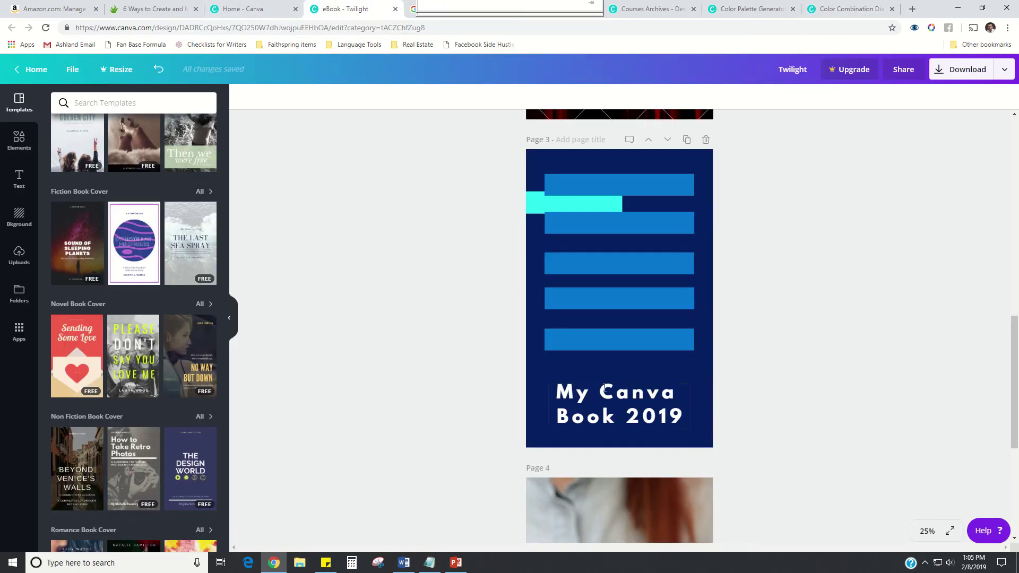
{"action": "left_click", "coordinate": [380, 96]}
{"action": "left_click", "coordinate": [391, 139]}
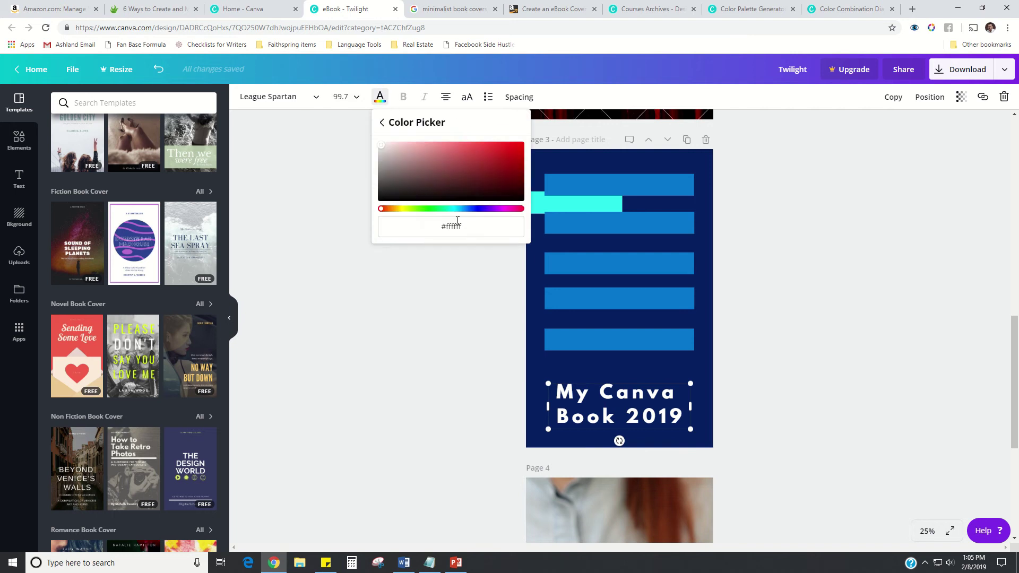
{"action": "left_click_drag", "start_coordinate": [467, 228], "coordinate": [401, 231]}
{"action": "key", "text": "ctrl+v"}
{"action": "left_click", "coordinate": [434, 361]}
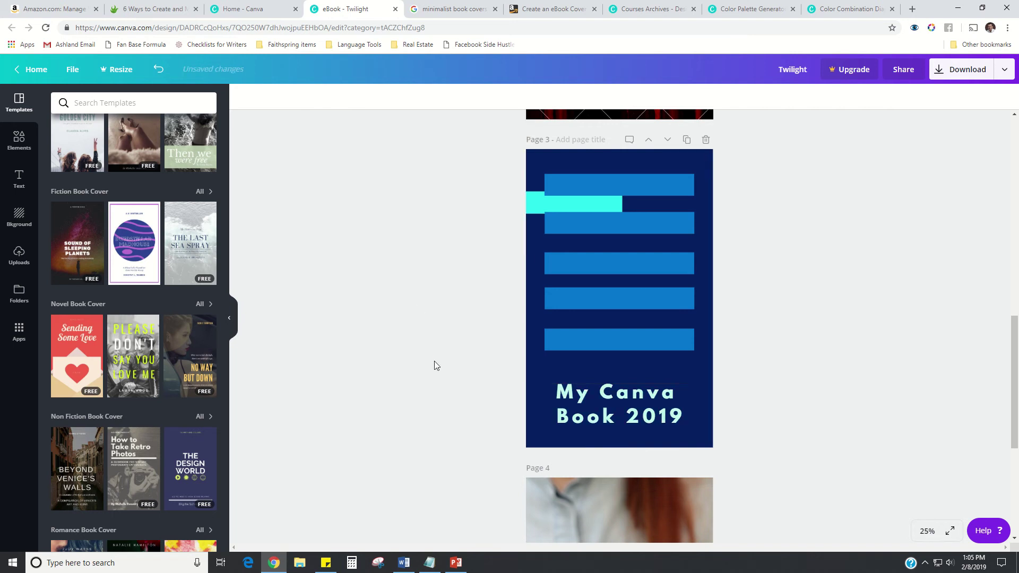
Compare the recolored page 3 cover with the Diaphanous Jellyfish color combination page
{"action": "scroll", "coordinate": [802, 350], "scroll_direction": "down", "scroll_amount": 1}
{"action": "scroll", "coordinate": [801, 349], "scroll_direction": "up", "scroll_amount": 1}
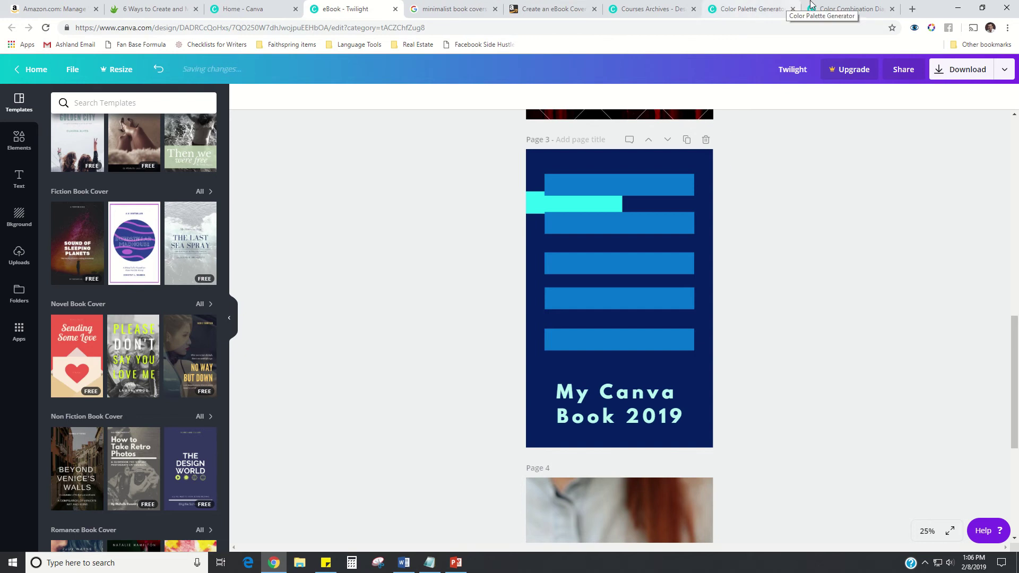
{"action": "left_click", "coordinate": [837, 9]}
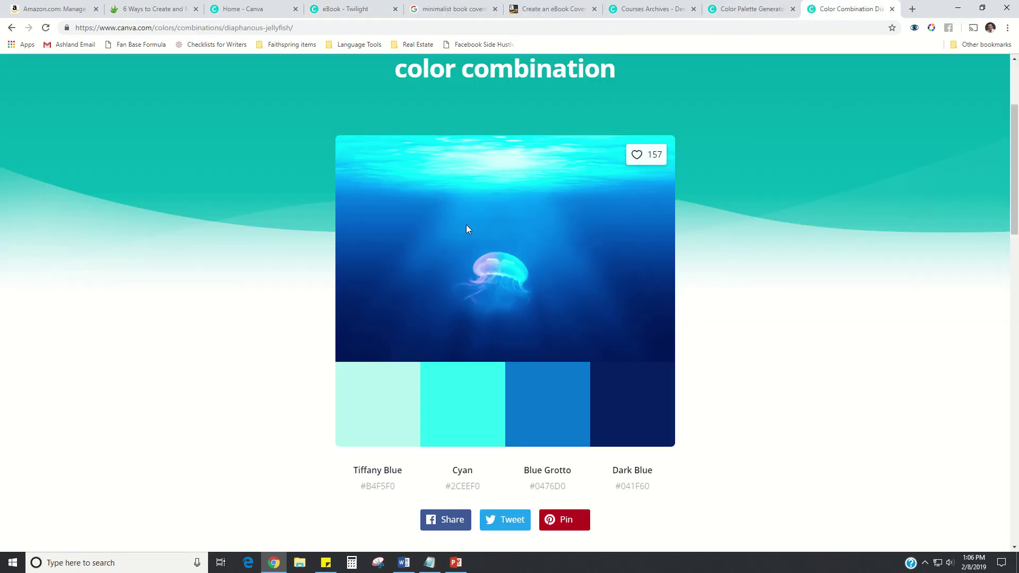
{"action": "scroll", "coordinate": [581, 382], "scroll_direction": "up", "scroll_amount": 3}
{"action": "scroll", "coordinate": [514, 454], "scroll_direction": "down", "scroll_amount": 8}
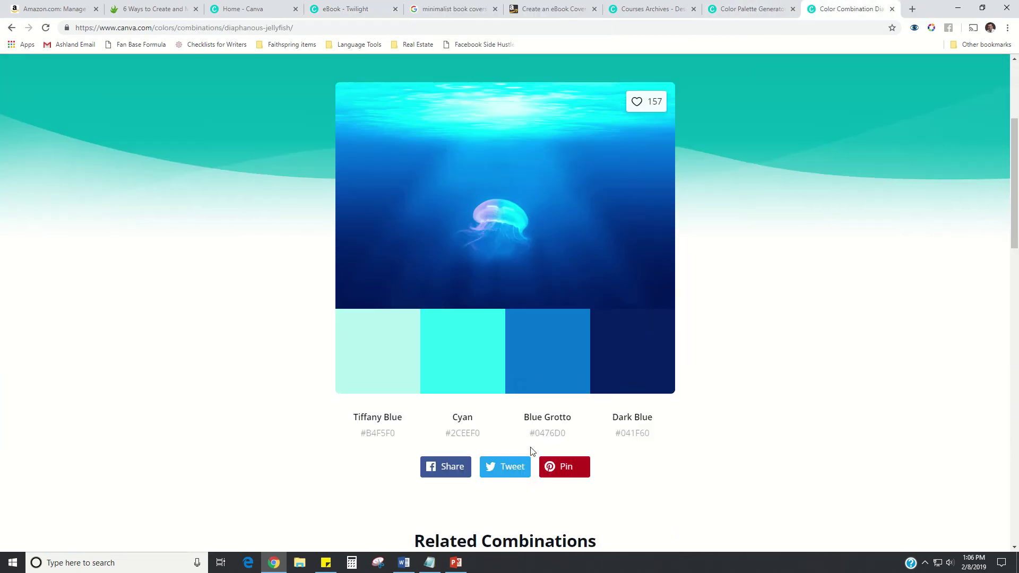
{"action": "scroll", "coordinate": [513, 454], "scroll_direction": "up", "scroll_amount": 5}
{"action": "left_click", "coordinate": [340, 10]}
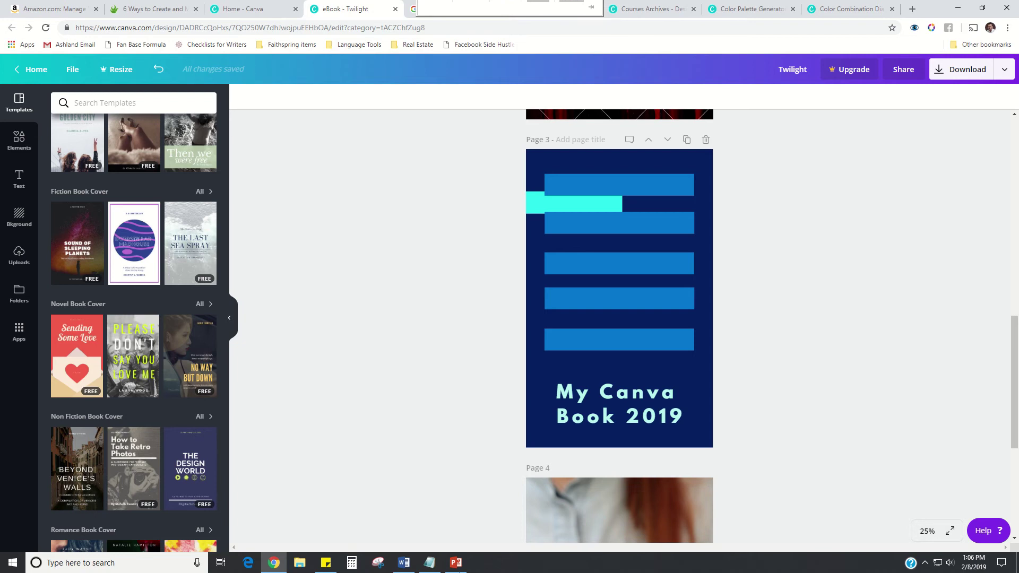
Review the five-step list on slide 2 in PowerPoint, highlight "Create 3-5 drafts" in Step 5, and return to the ebook design
{"action": "left_click", "coordinate": [454, 567]}
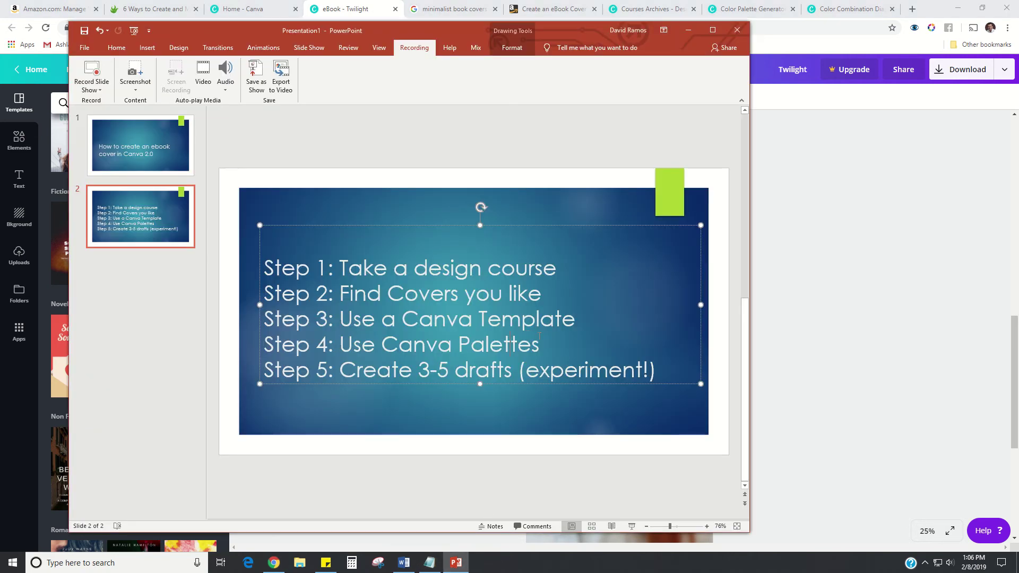
{"action": "left_click", "coordinate": [823, 325]}
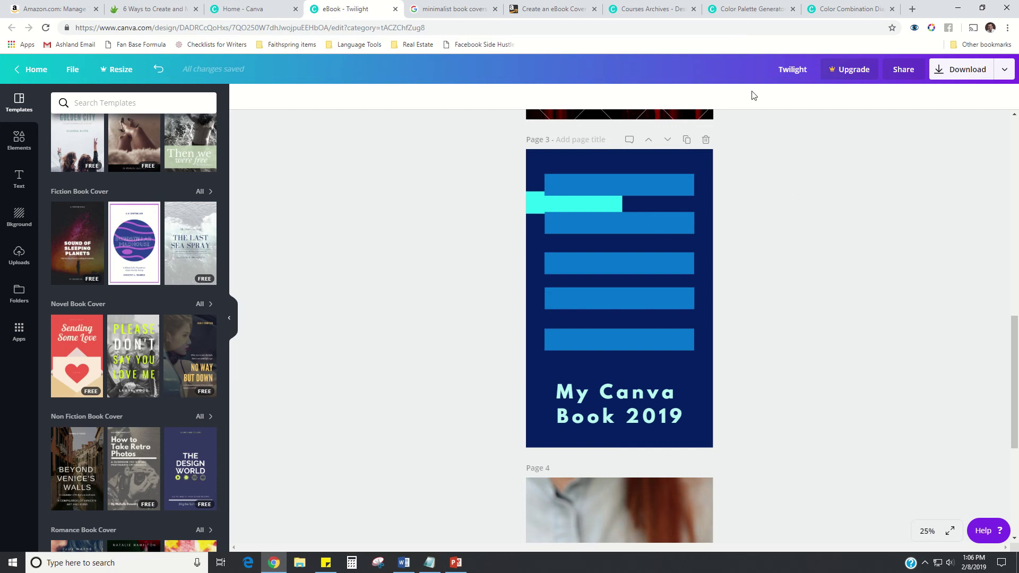
{"action": "left_click", "coordinate": [463, 565]}
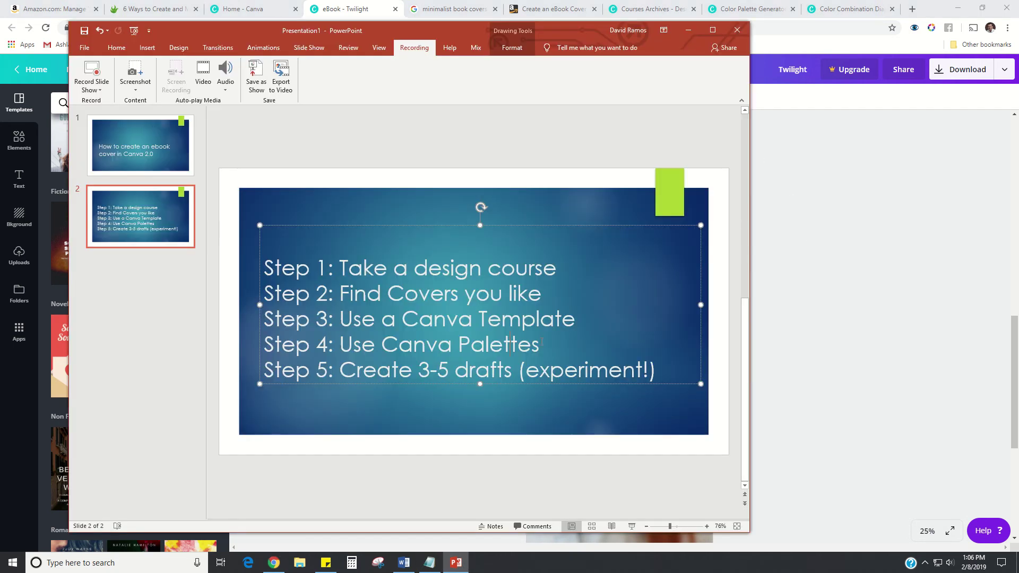
{"action": "left_click_drag", "start_coordinate": [522, 371], "coordinate": [370, 371]}
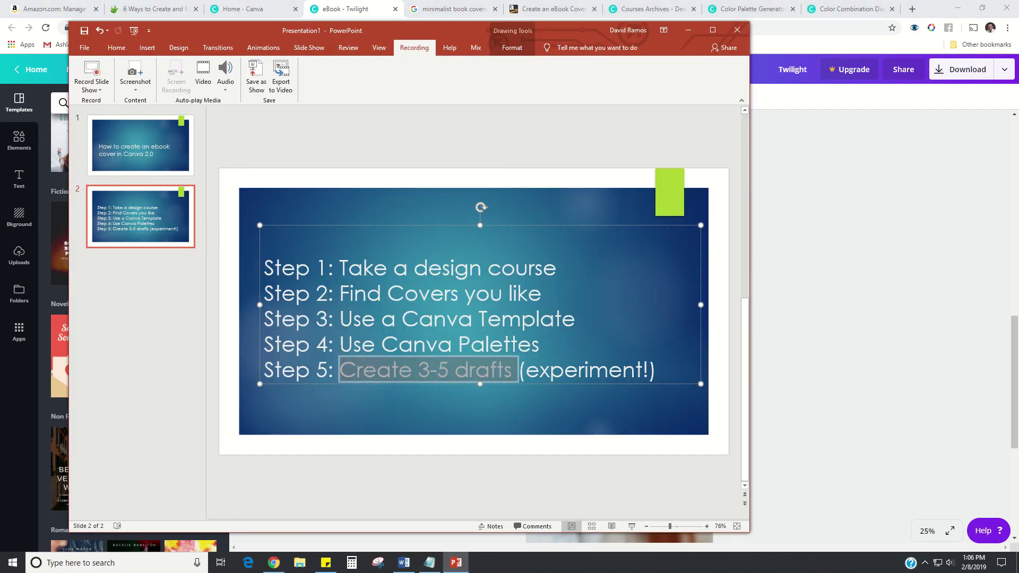
{"action": "left_click", "coordinate": [897, 370]}
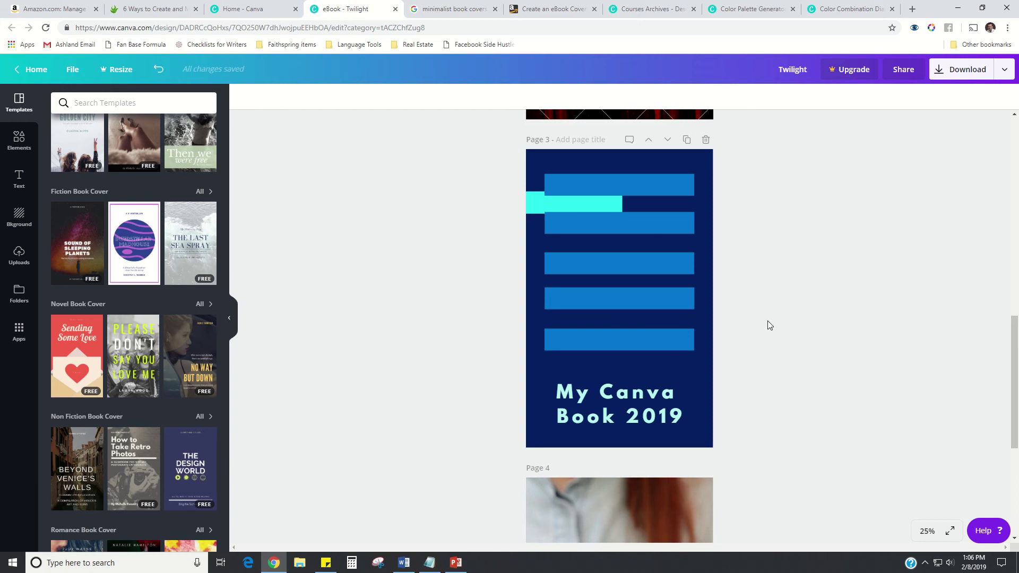
Change the two uppermost blue bars on the page 3 cover to white
{"action": "left_click", "coordinate": [669, 190]}
{"action": "left_click", "coordinate": [245, 99]}
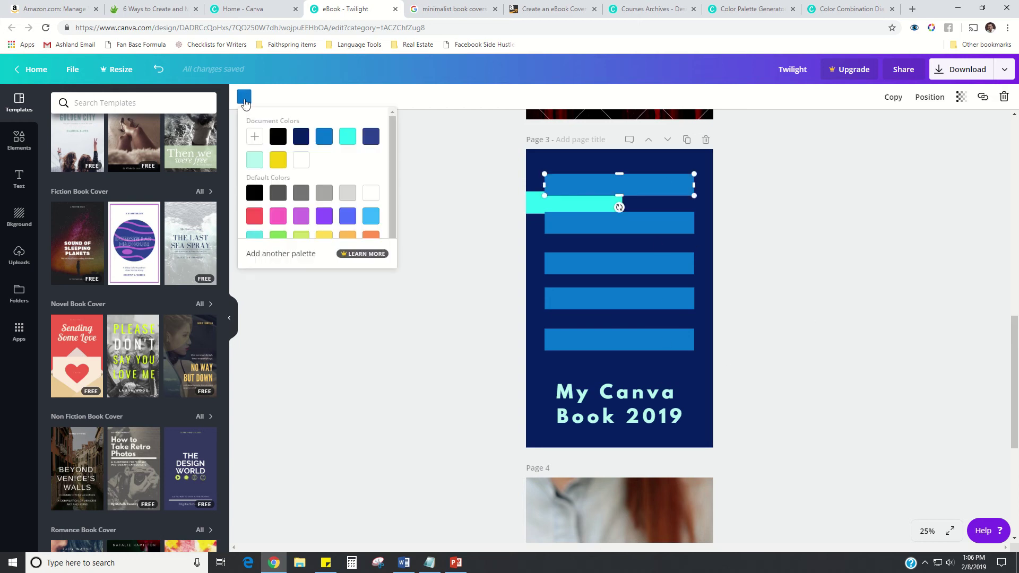
{"action": "left_click", "coordinate": [306, 160]}
{"action": "left_click", "coordinate": [598, 228]}
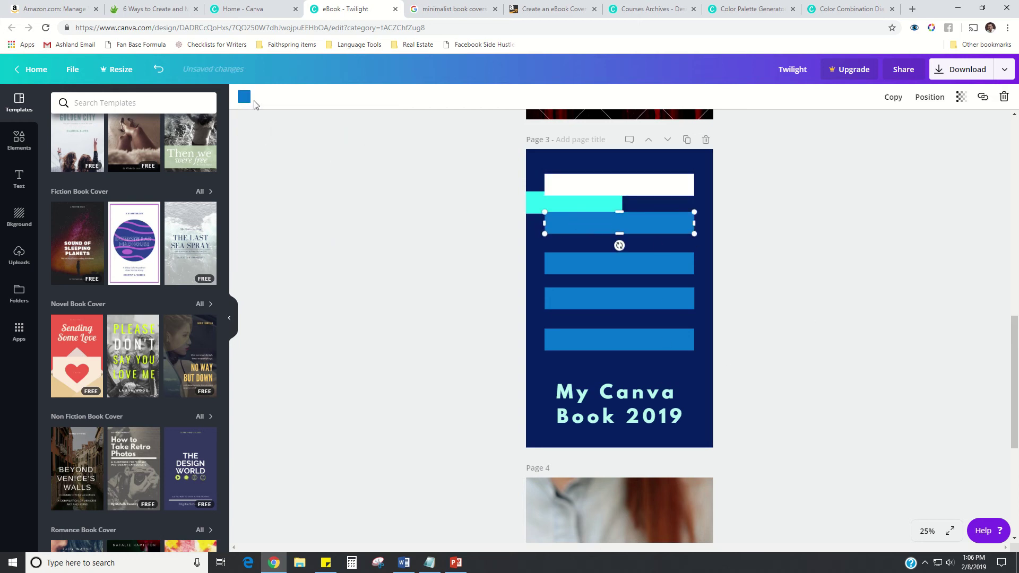
{"action": "left_click", "coordinate": [245, 98]}
{"action": "left_click", "coordinate": [301, 160]}
Recolor the cyan bar between the two white bars on the page 3 cover to the default red
{"action": "left_click", "coordinate": [559, 203]}
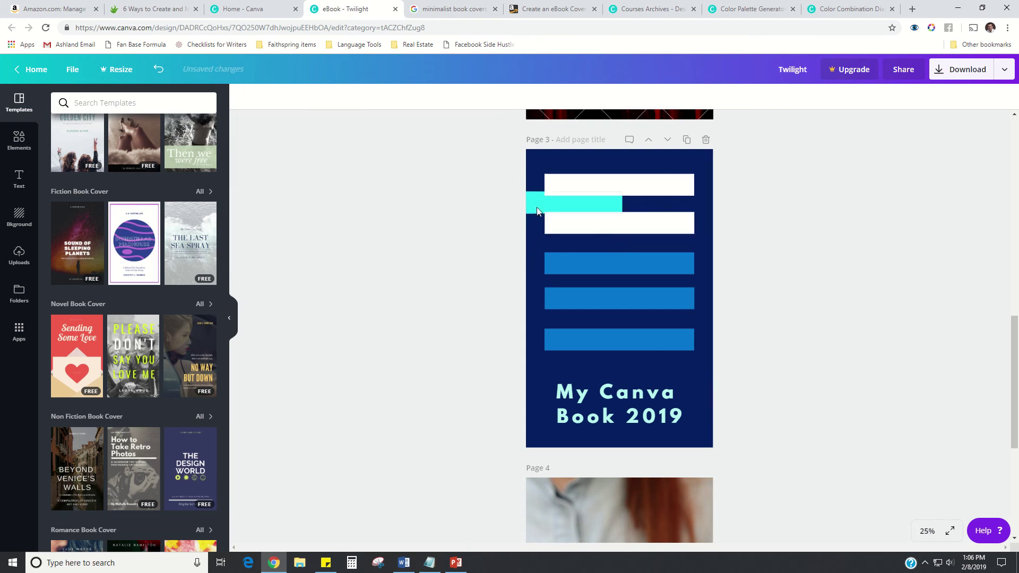
{"action": "left_click", "coordinate": [497, 196]}
{"action": "left_click", "coordinate": [244, 96]}
{"action": "scroll", "coordinate": [282, 178], "scroll_direction": "down", "scroll_amount": 1}
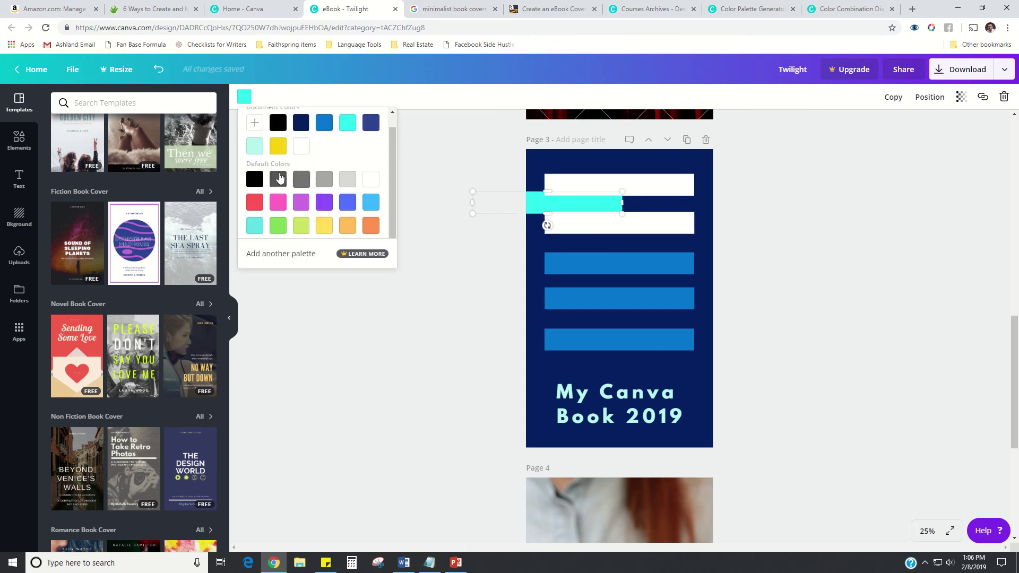
{"action": "left_click", "coordinate": [255, 207]}
{"action": "left_click", "coordinate": [442, 380]}
Change the third and fourth wide bars on the page 3 cover from blue to white
{"action": "left_click", "coordinate": [606, 268]}
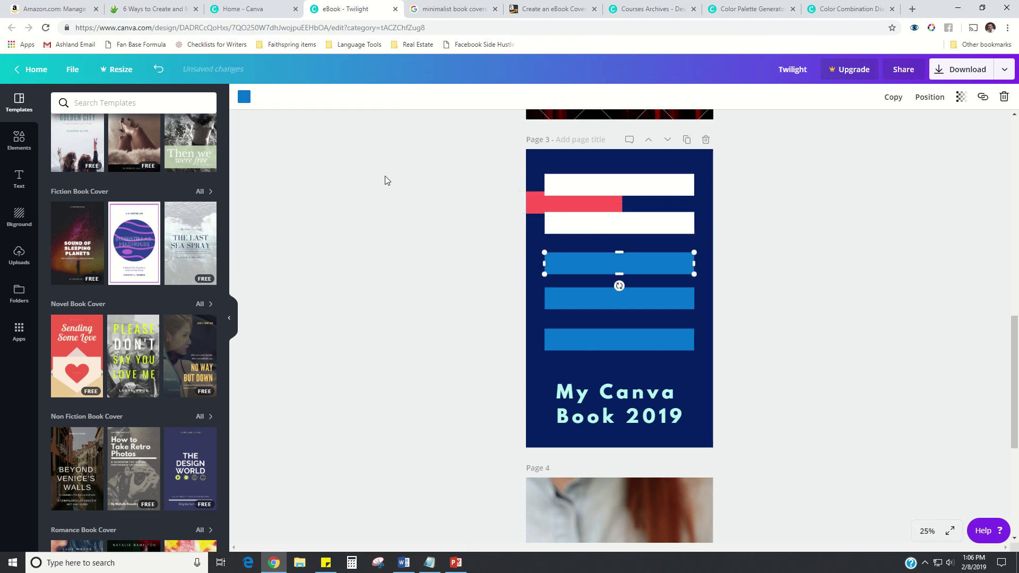
{"action": "left_click", "coordinate": [244, 97]}
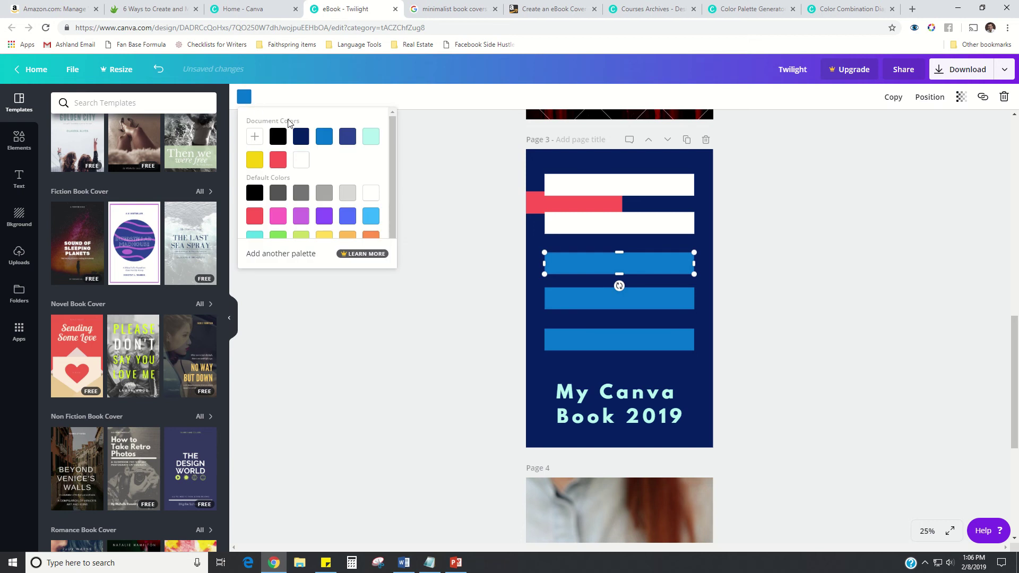
{"action": "left_click", "coordinate": [297, 160]}
{"action": "left_click", "coordinate": [552, 300]}
{"action": "left_click", "coordinate": [245, 97]}
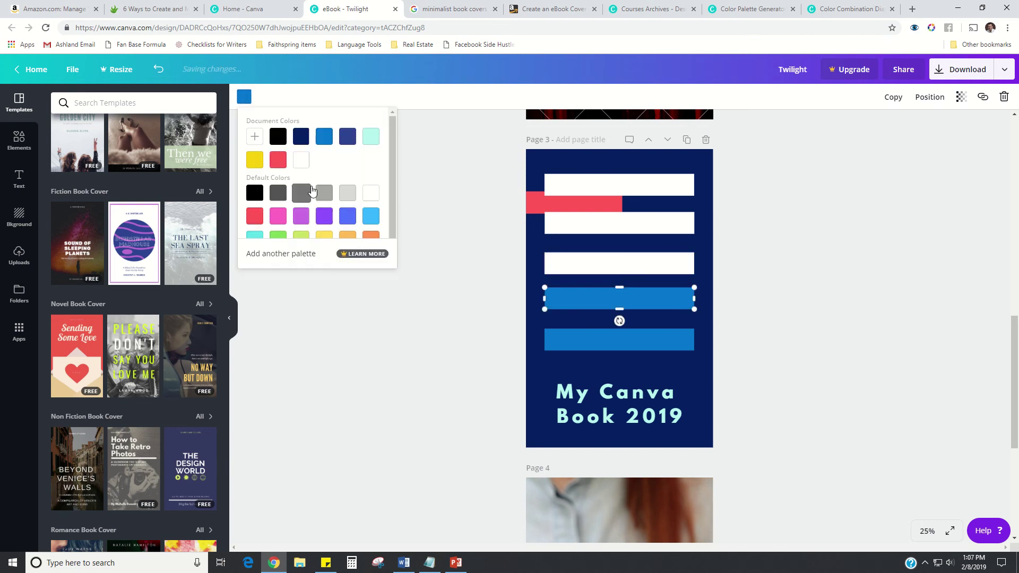
{"action": "left_click", "coordinate": [301, 160]}
Duplicate the page 3 cover and recolor the two lowest bars on the copy to yellow
{"action": "left_click", "coordinate": [687, 141]}
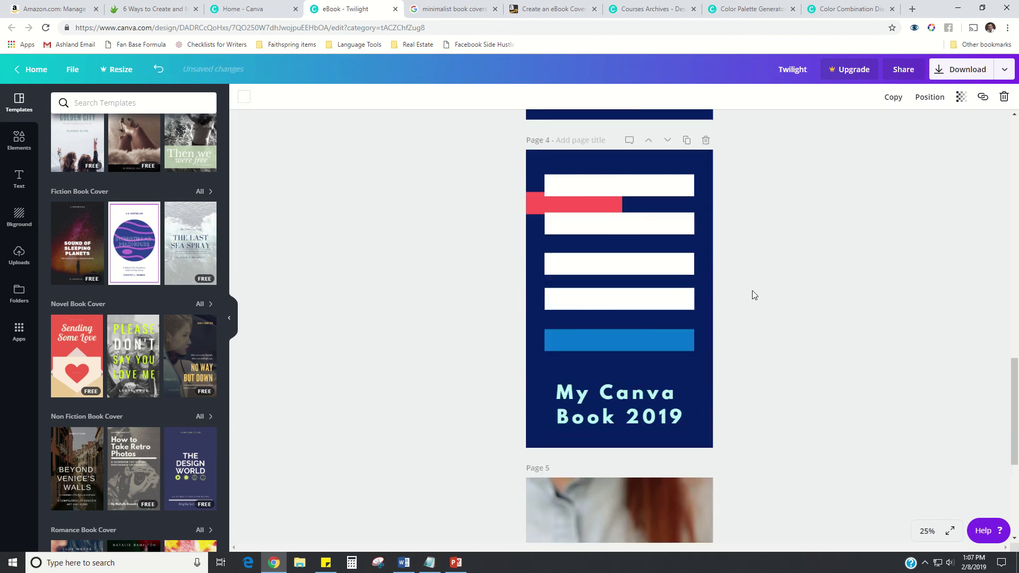
{"action": "left_click", "coordinate": [653, 286]}
{"action": "left_click", "coordinate": [245, 99]}
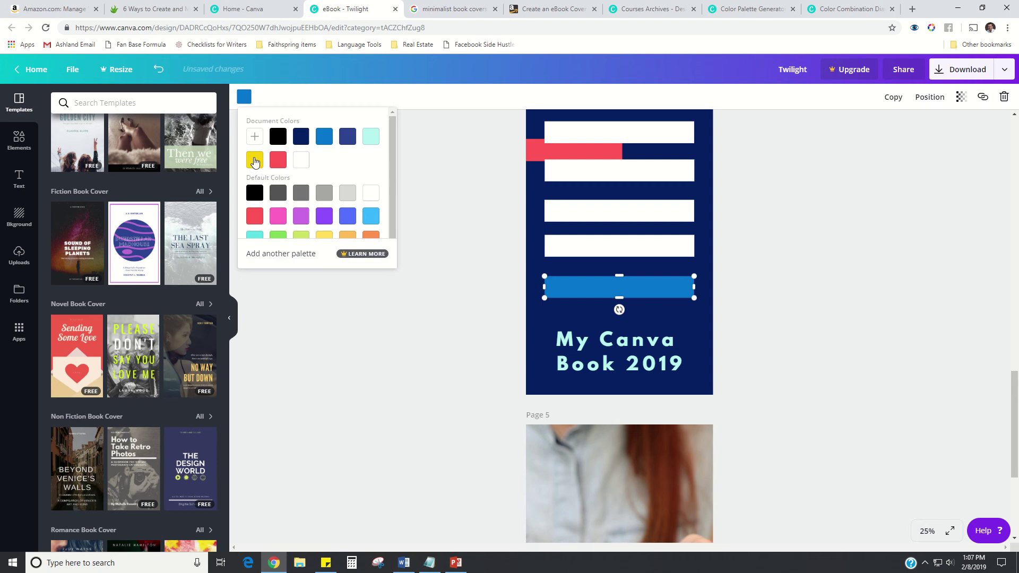
{"action": "left_click", "coordinate": [254, 159]}
{"action": "left_click", "coordinate": [598, 246]}
{"action": "left_click", "coordinate": [245, 98]}
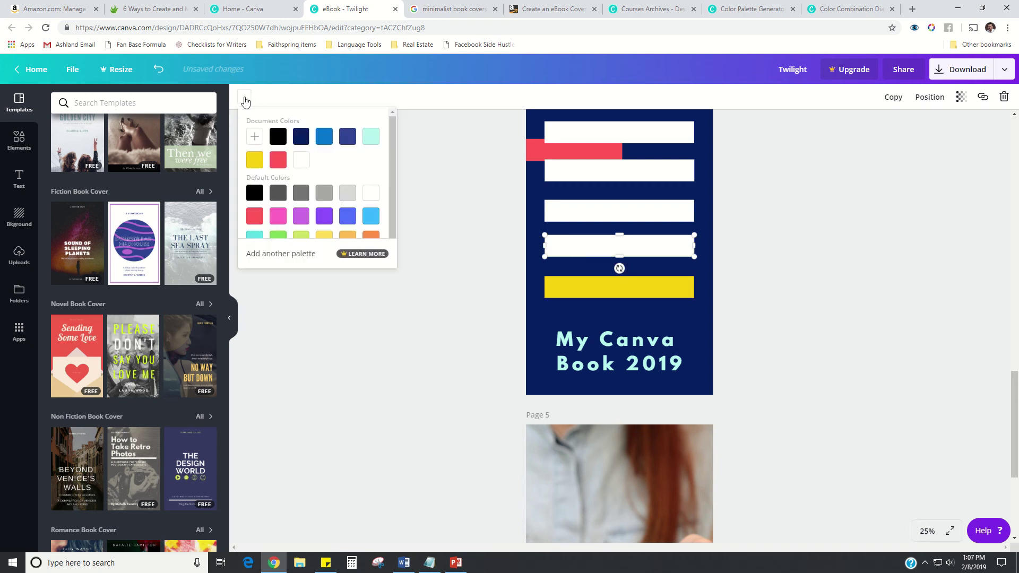
{"action": "left_click", "coordinate": [255, 159]}
Compare the page 3 and page 4 cover drafts at 10% zoom
{"action": "left_click", "coordinate": [928, 531]}
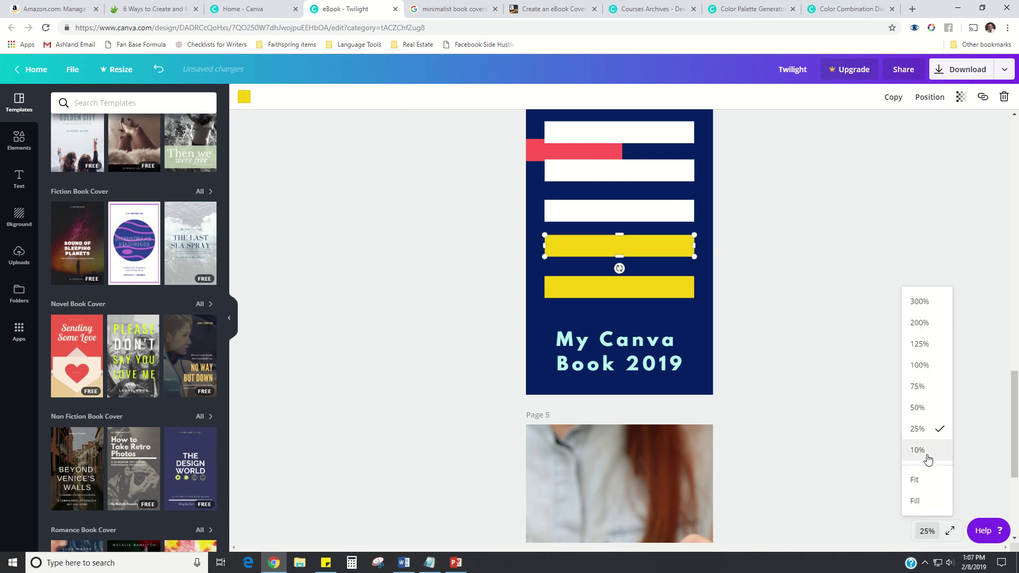
{"action": "left_click", "coordinate": [926, 457]}
{"action": "scroll", "coordinate": [637, 297], "scroll_direction": "up", "scroll_amount": 3}
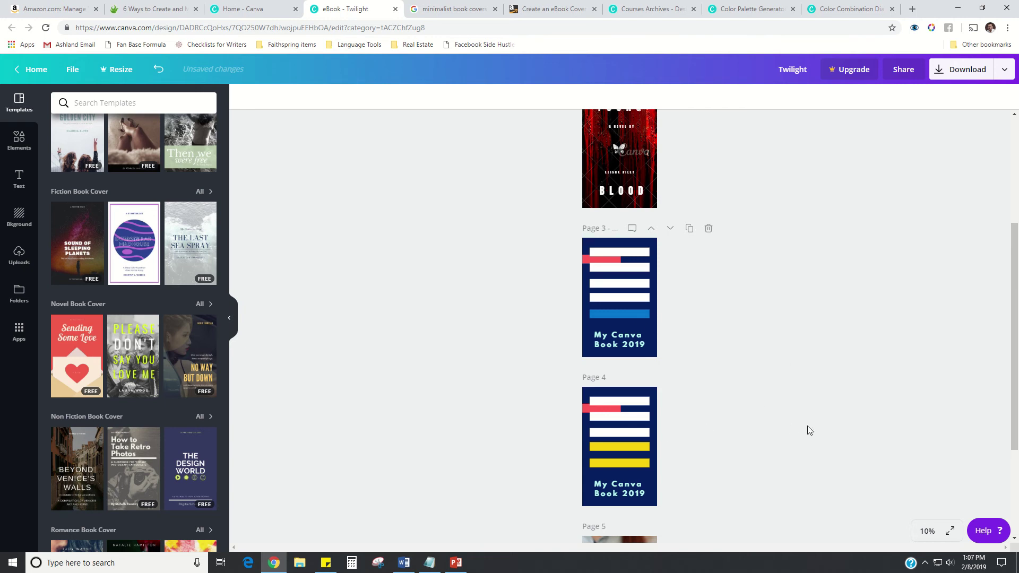
{"action": "mouse_move", "coordinate": [455, 563]}
{"action": "scroll", "coordinate": [451, 371], "scroll_direction": "down", "scroll_amount": 2}
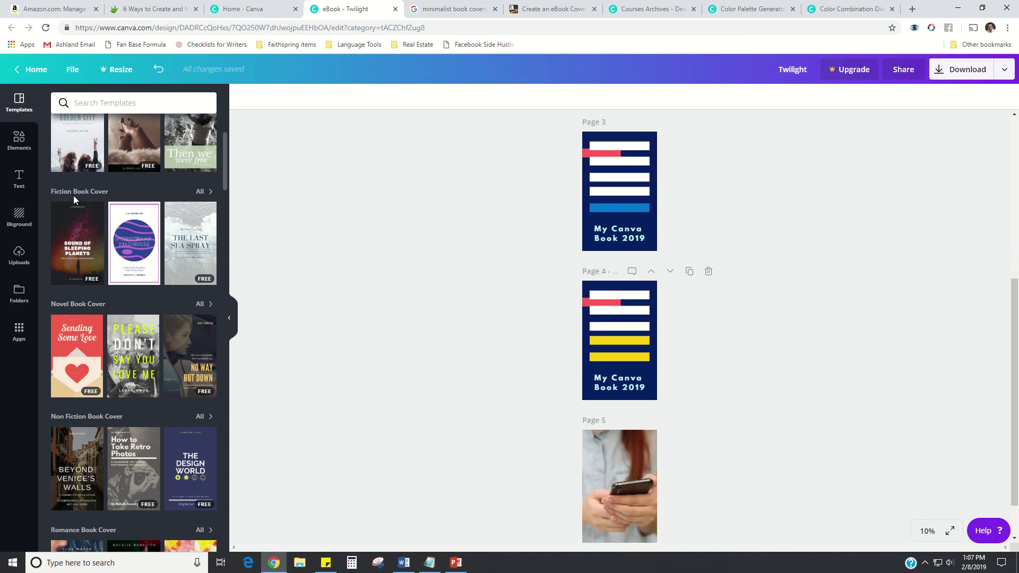
Replace the page 5 phone photo with the recently used photo of the crouching runner
{"action": "left_click", "coordinate": [18, 140]}
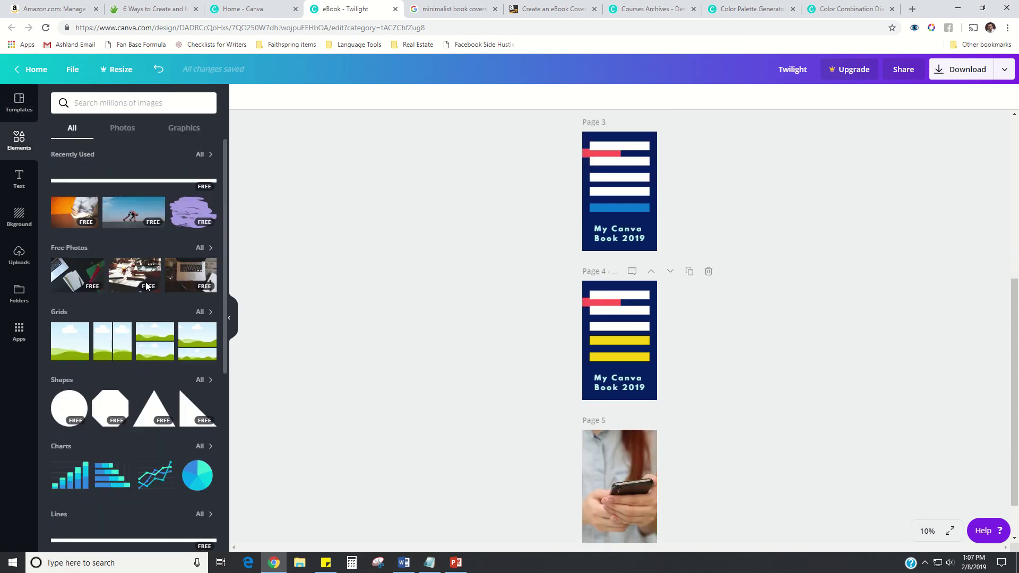
{"action": "left_click", "coordinate": [584, 406]}
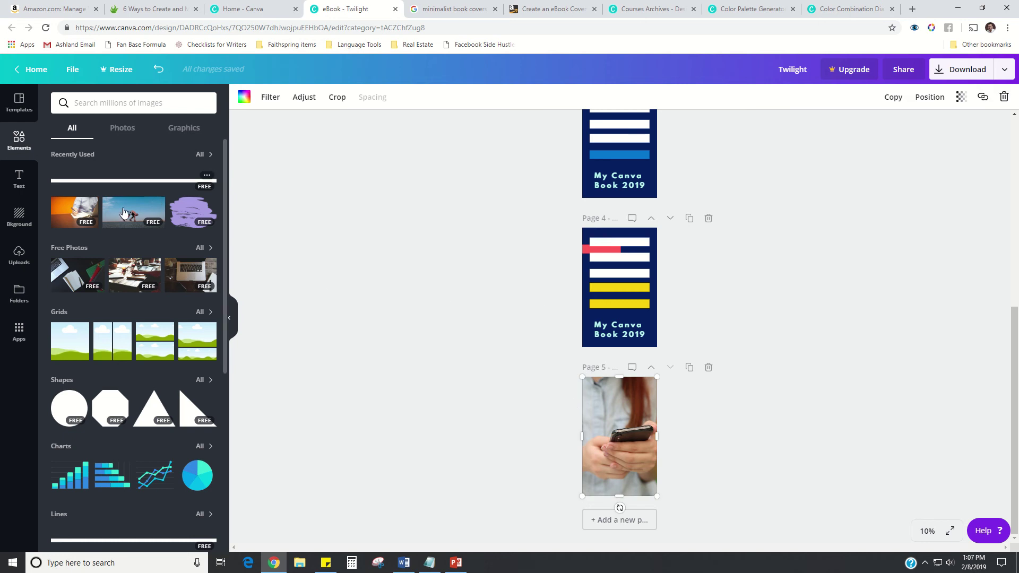
{"action": "left_click_drag", "start_coordinate": [122, 211], "coordinate": [638, 430]}
{"action": "double_click", "coordinate": [657, 438]}
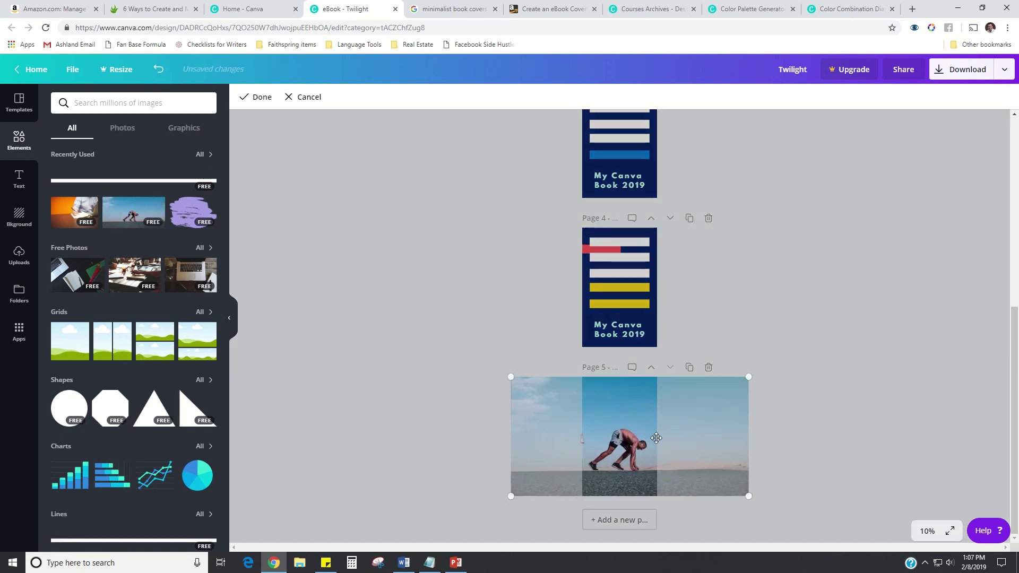
{"action": "left_click", "coordinate": [245, 97]}
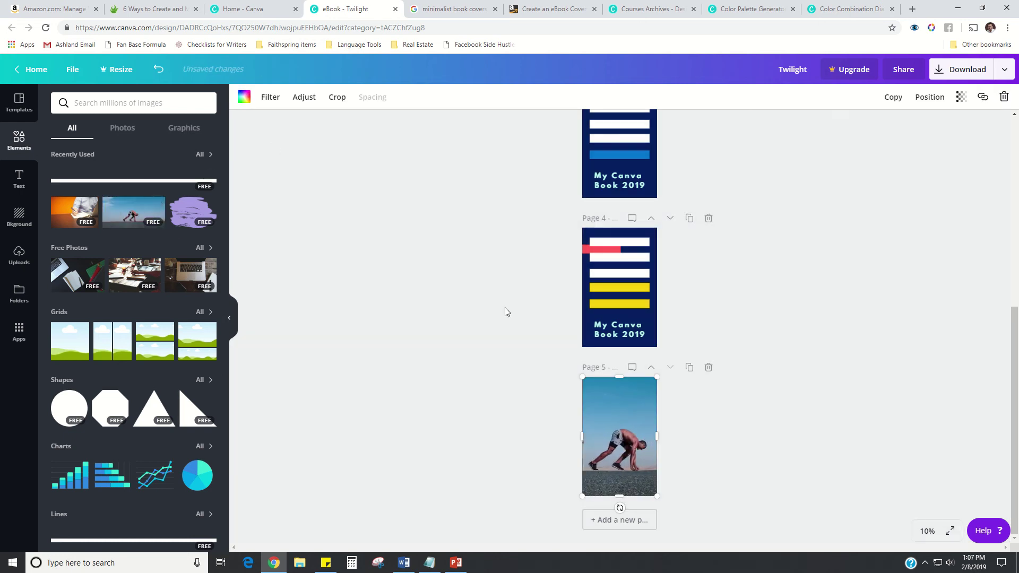
Fill page 5 with the free photo of a laptop on a wooden desk
{"action": "scroll", "coordinate": [87, 303], "scroll_direction": "down", "scroll_amount": 3}
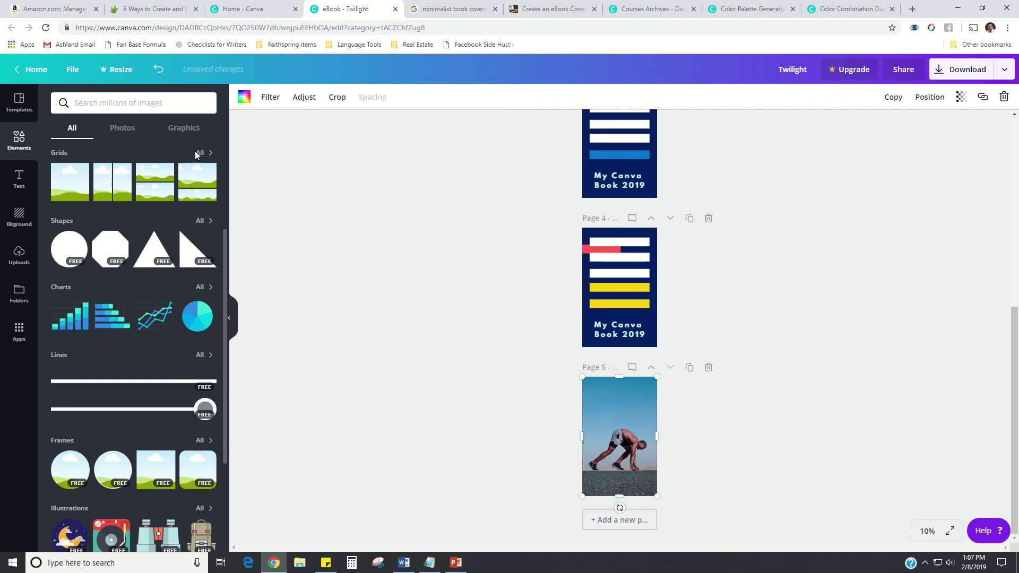
{"action": "scroll", "coordinate": [195, 151], "scroll_direction": "up", "scroll_amount": 1}
{"action": "left_click_drag", "start_coordinate": [194, 168], "coordinate": [600, 452]}
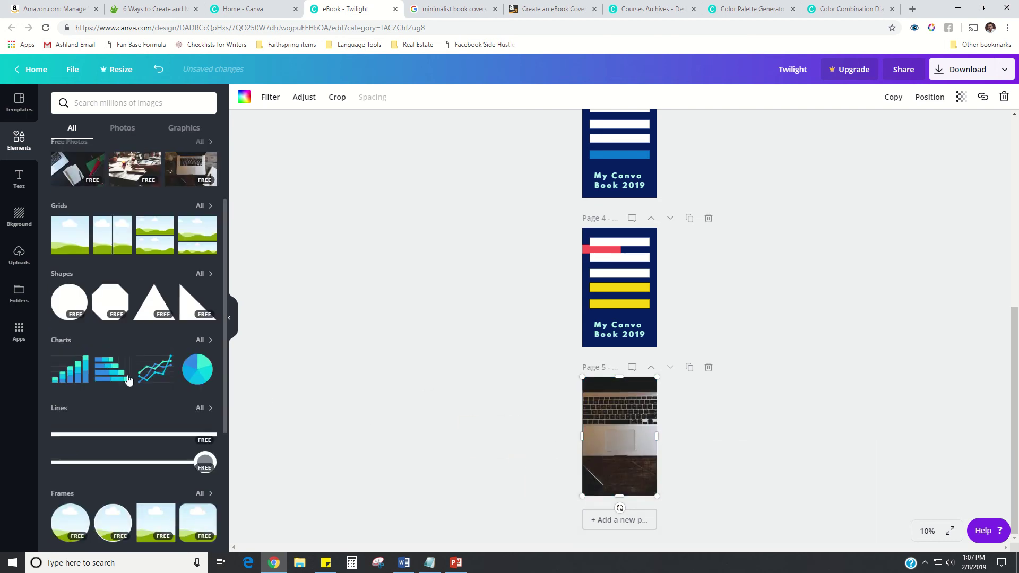
{"action": "scroll", "coordinate": [128, 374], "scroll_direction": "down", "scroll_amount": 3}
Try Anton on the page 3 "My Canva Book 2019" title and settle on the Sifonn Outline font
{"action": "scroll", "coordinate": [730, 365], "scroll_direction": "up", "scroll_amount": 7}
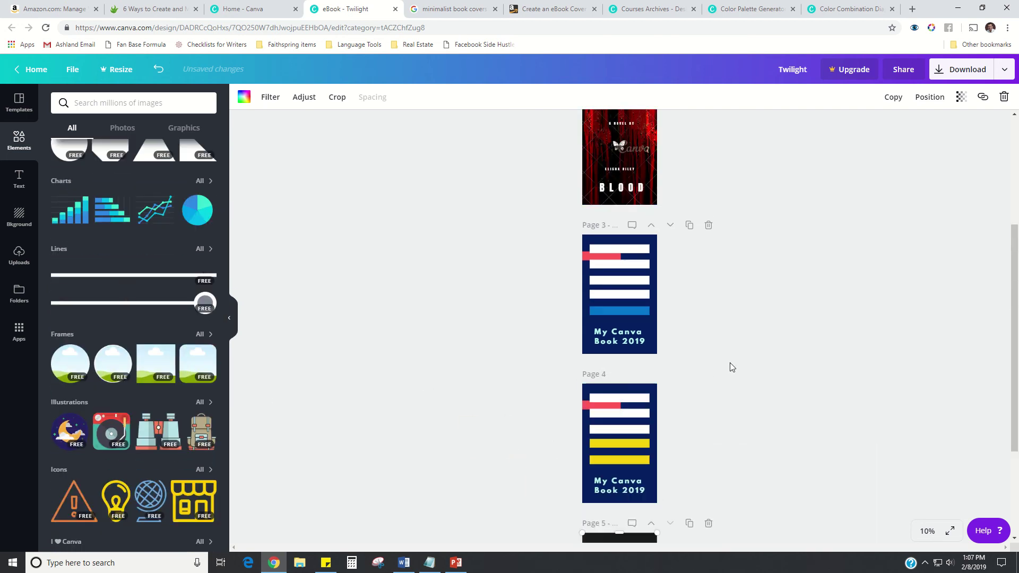
{"action": "left_click", "coordinate": [642, 154]}
{"action": "scroll", "coordinate": [644, 213], "scroll_direction": "down", "scroll_amount": 5}
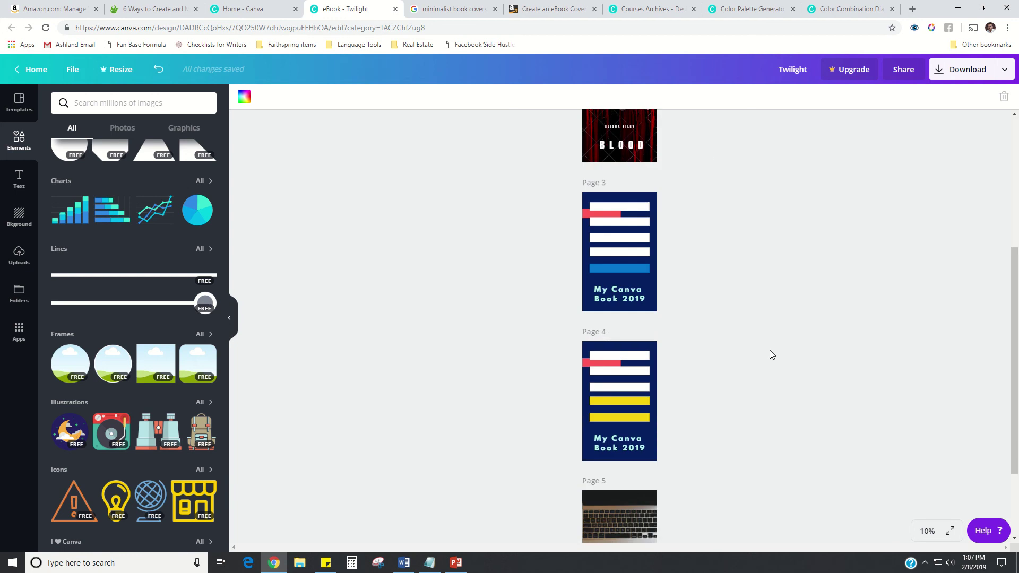
{"action": "left_click", "coordinate": [620, 274]}
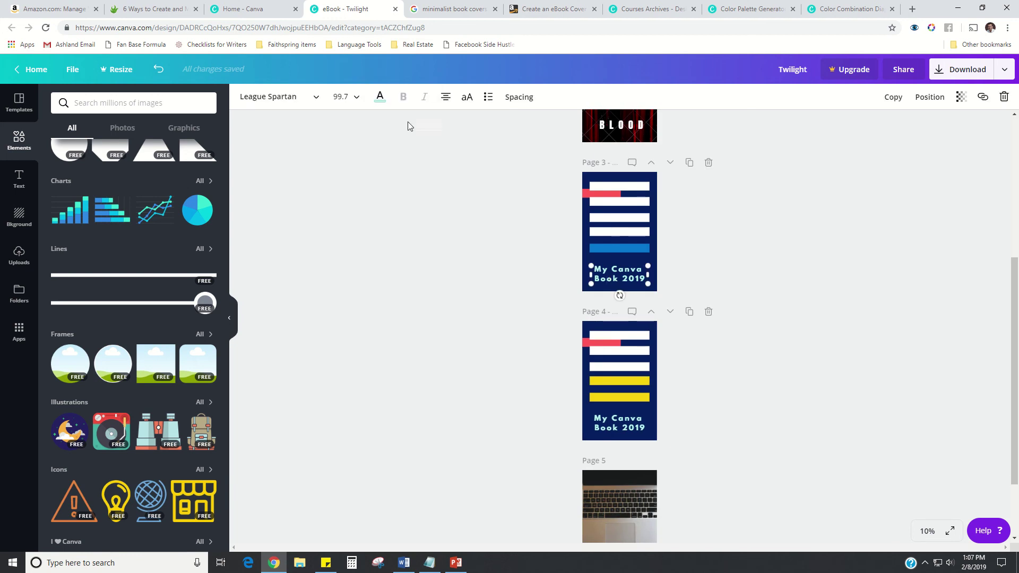
{"action": "left_click", "coordinate": [291, 97]}
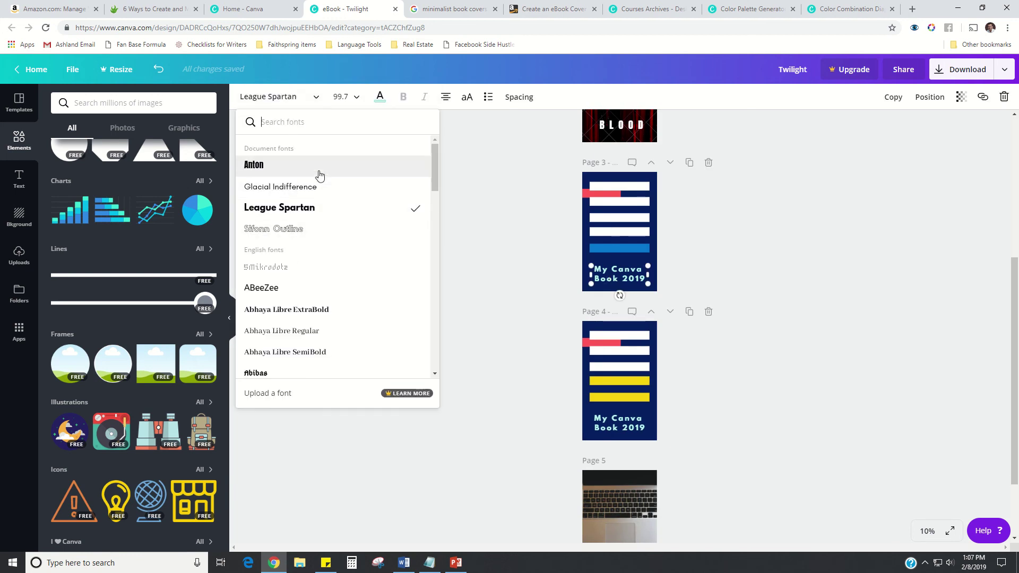
{"action": "left_click", "coordinate": [317, 174]}
{"action": "left_click", "coordinate": [264, 94]}
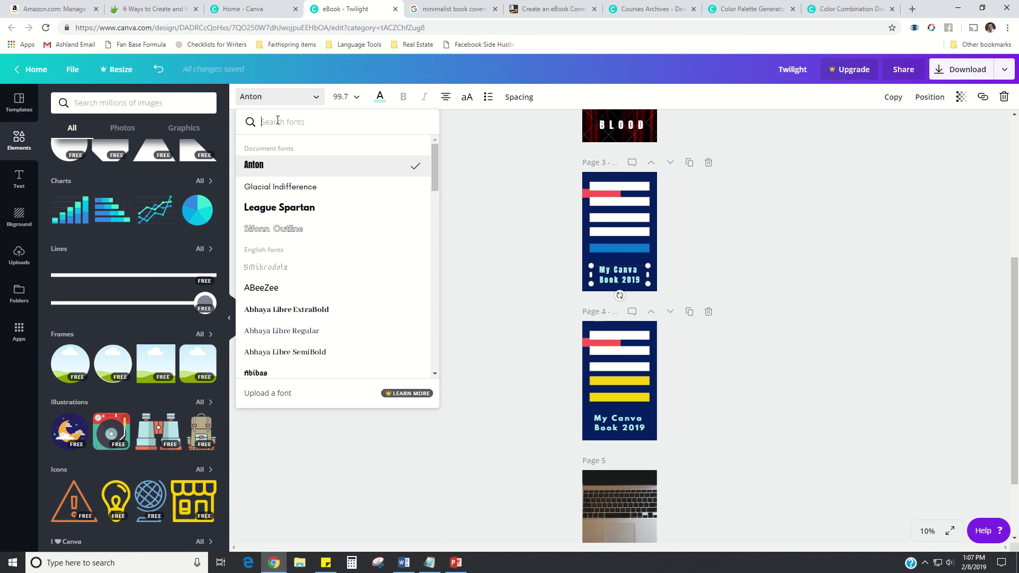
{"action": "left_click", "coordinate": [280, 223]}
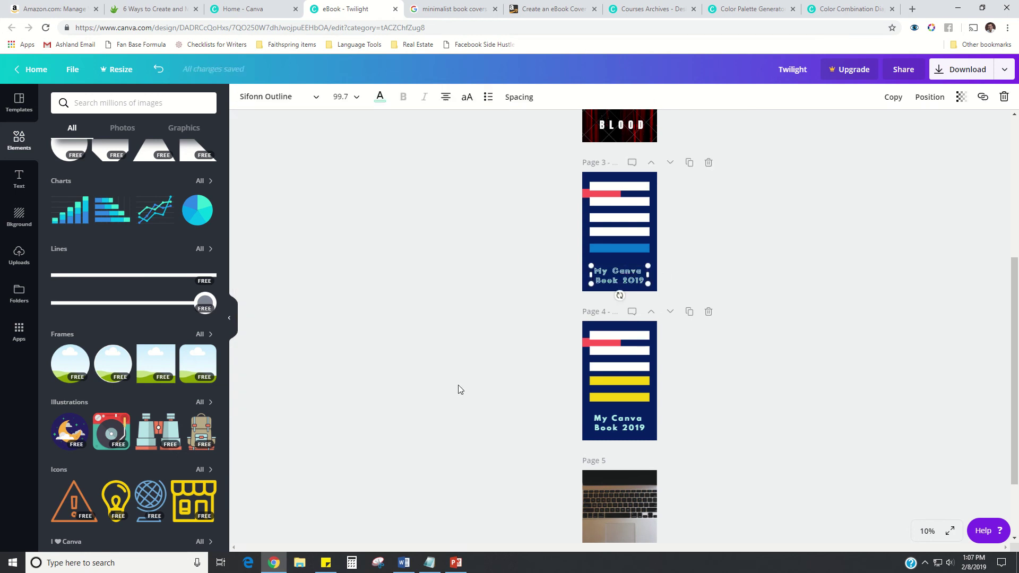
Switch to PowerPoint to recap the five steps on slide 2, and return to the ebook design in Canva
{"action": "left_click", "coordinate": [456, 563]}
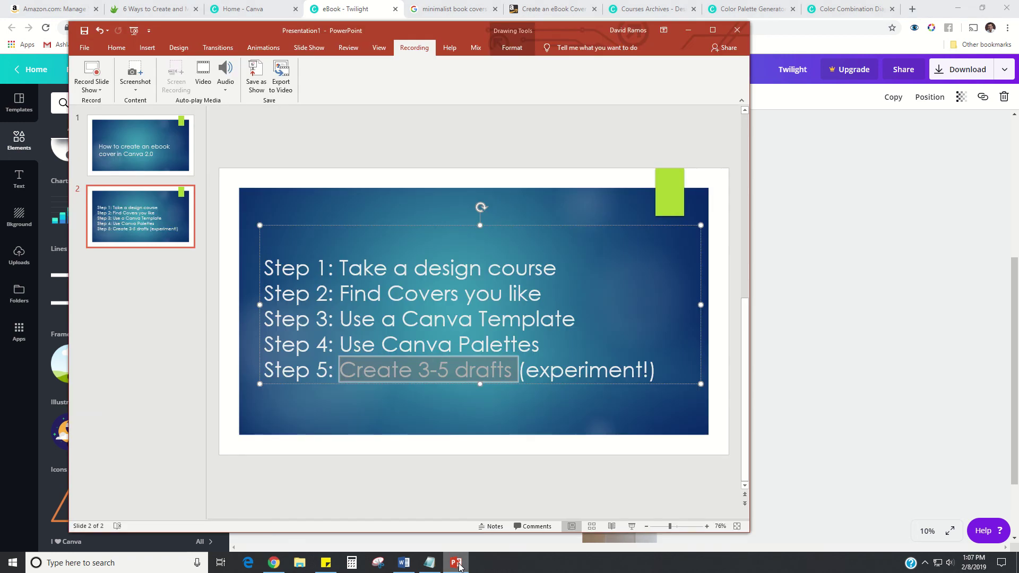
{"action": "left_click", "coordinate": [556, 320]}
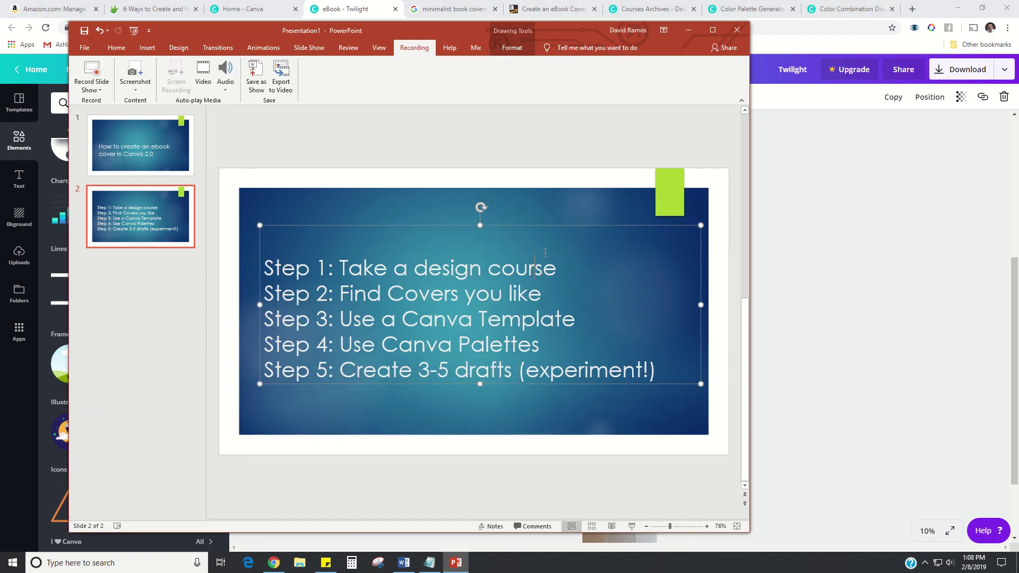
{"action": "left_click", "coordinate": [563, 290]}
{"action": "left_click", "coordinate": [837, 203]}
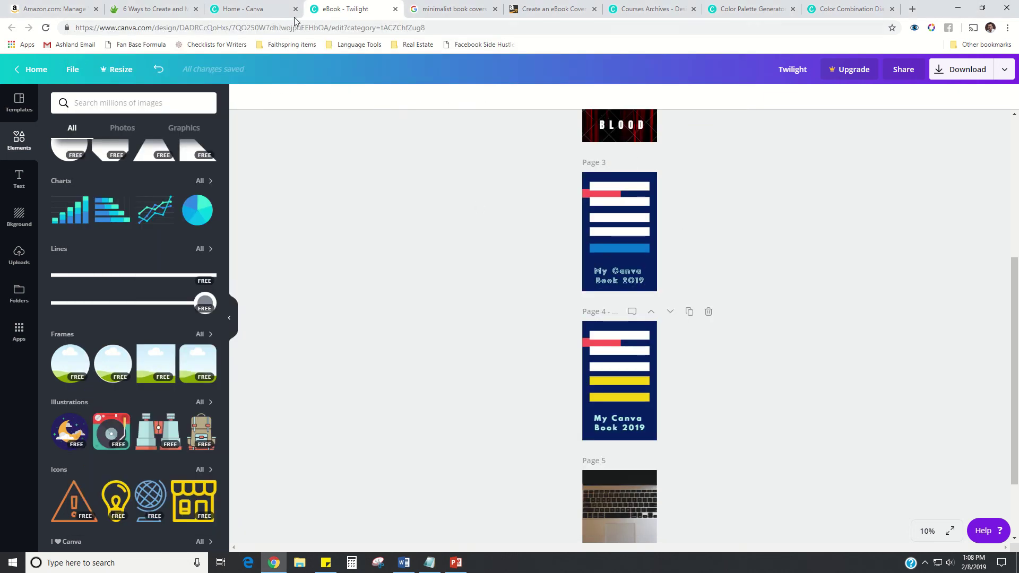
Revisit the Canva Courses page, the Diaphanous Jellyfish color combination and the Canva home page, and review the ebook cover drafts
{"action": "left_click", "coordinate": [648, 8]}
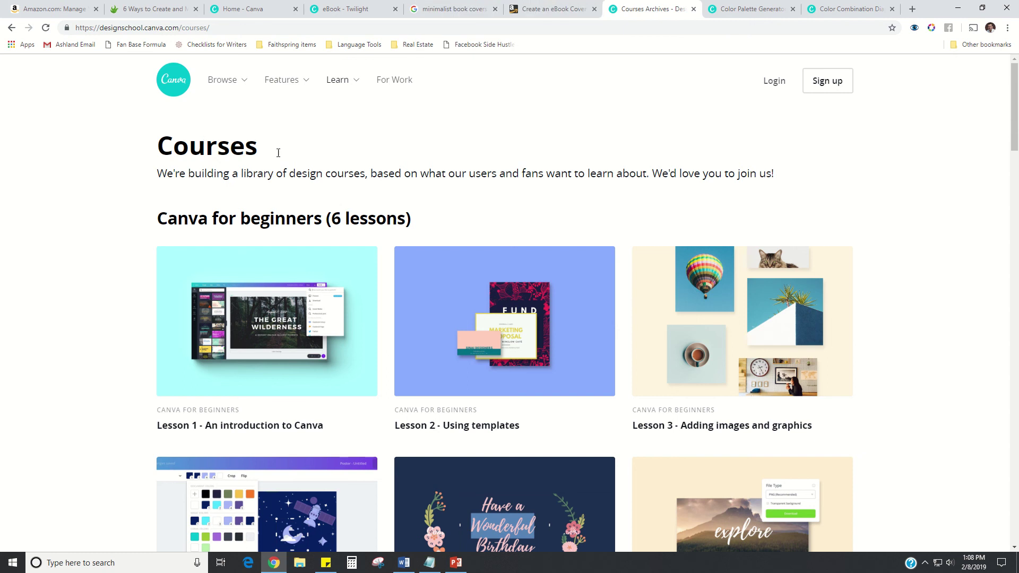
{"action": "left_click", "coordinate": [825, 9]}
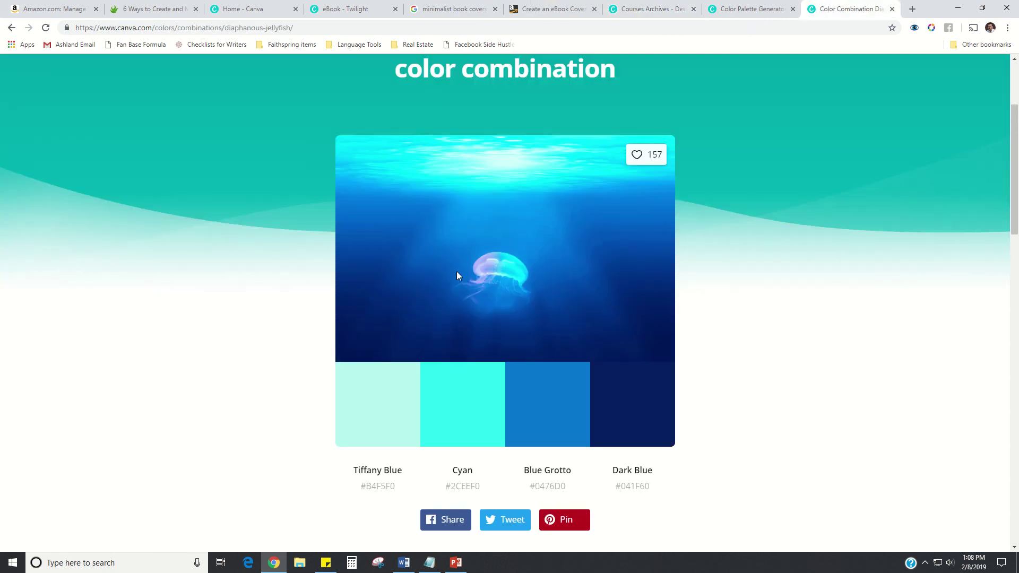
{"action": "scroll", "coordinate": [457, 276], "scroll_direction": "up", "scroll_amount": 3}
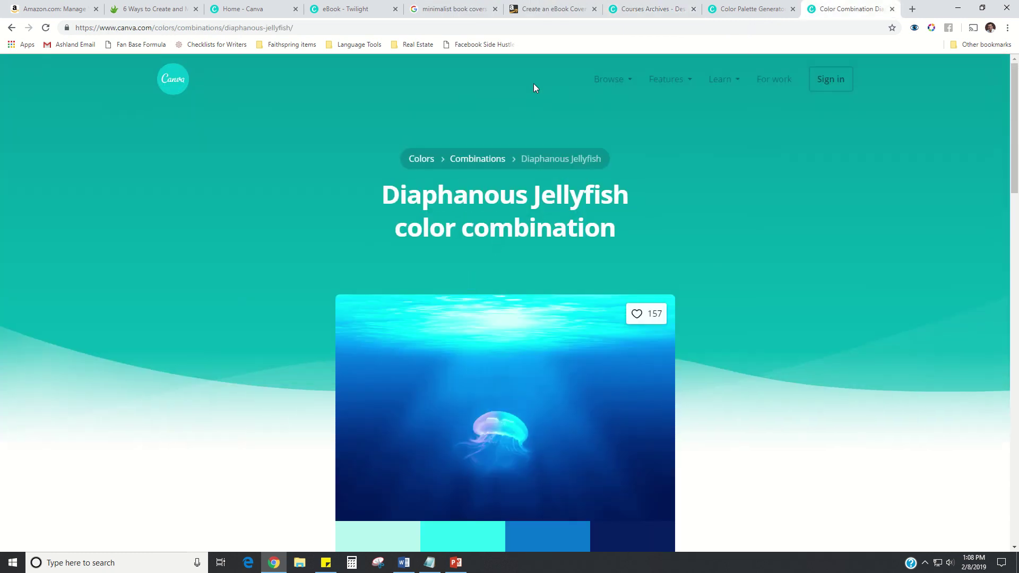
{"action": "left_click", "coordinate": [243, 10]}
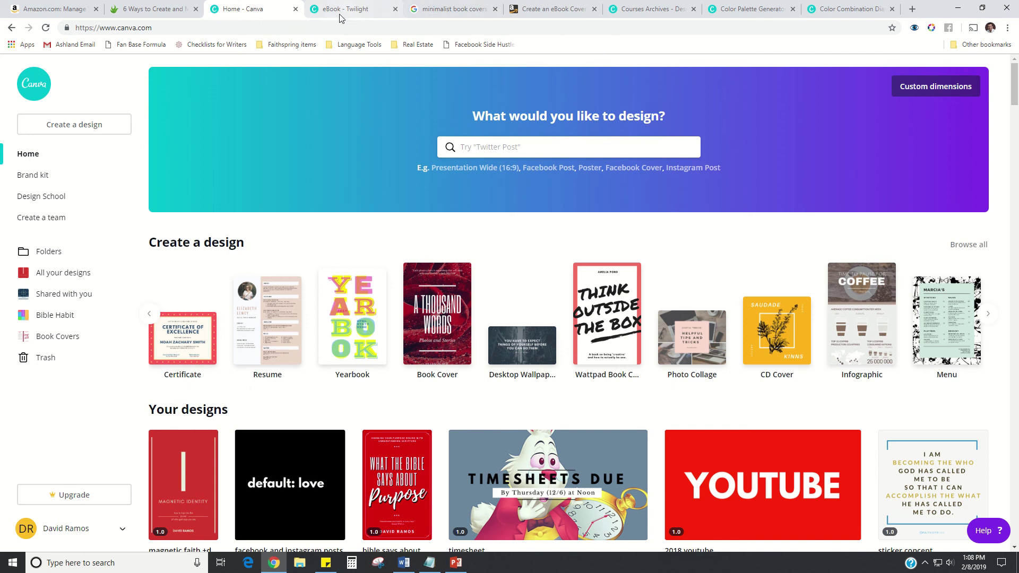
{"action": "left_click", "coordinate": [342, 16]}
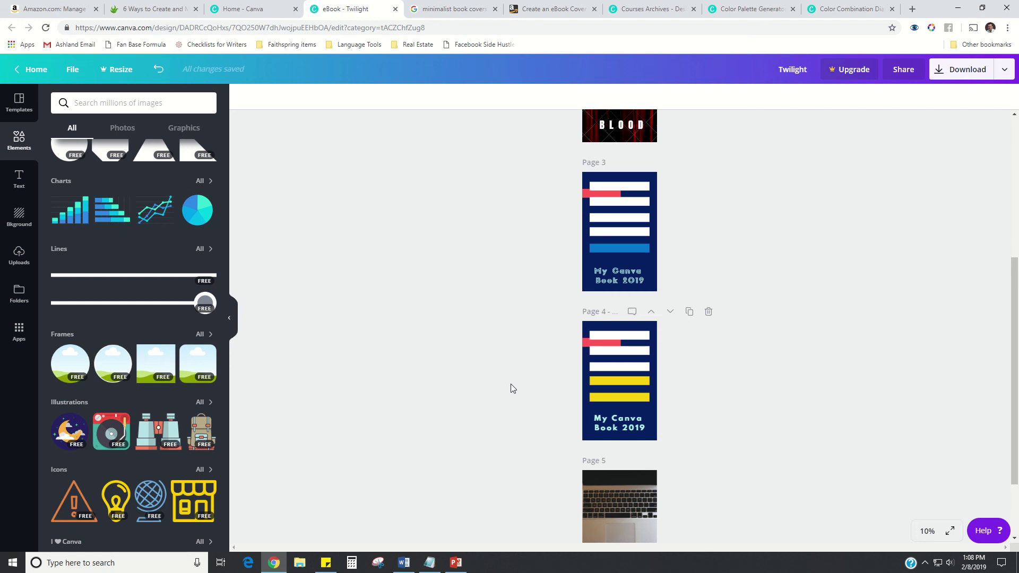
{"action": "scroll", "coordinate": [504, 419], "scroll_direction": "up", "scroll_amount": 4}
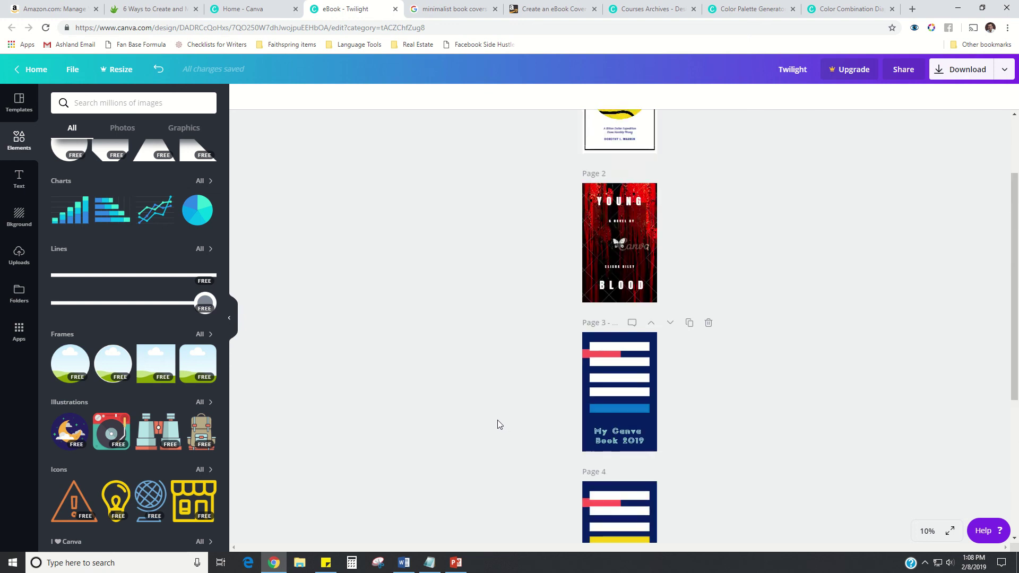
{"action": "scroll", "coordinate": [493, 418], "scroll_direction": "down", "scroll_amount": 2}
Browse the past projects under "Your designs" on the Canva home page
{"action": "left_click", "coordinate": [259, 7]}
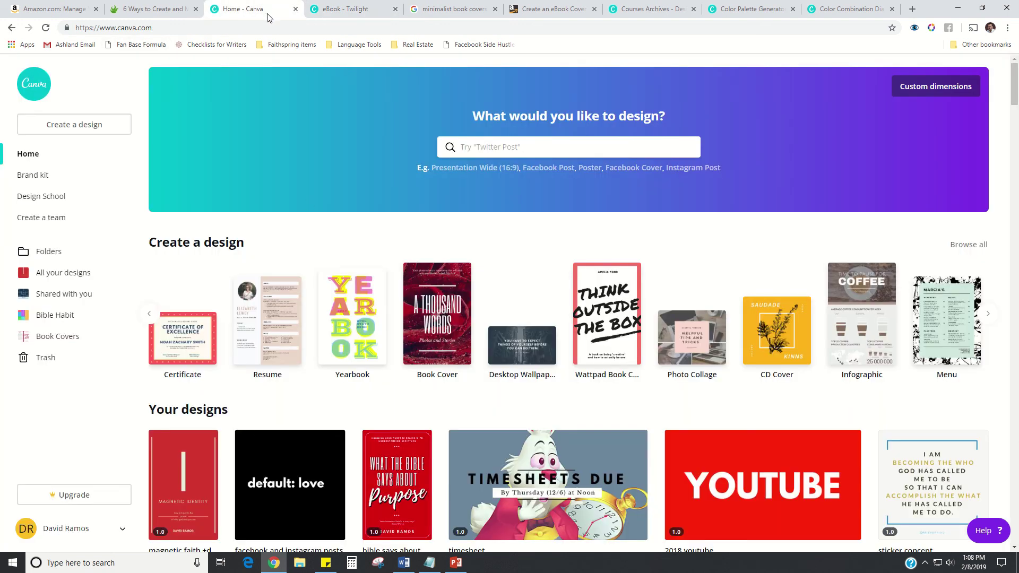
{"action": "scroll", "coordinate": [351, 350], "scroll_direction": "down", "scroll_amount": 1}
{"action": "scroll", "coordinate": [351, 350], "scroll_direction": "down", "scroll_amount": 3}
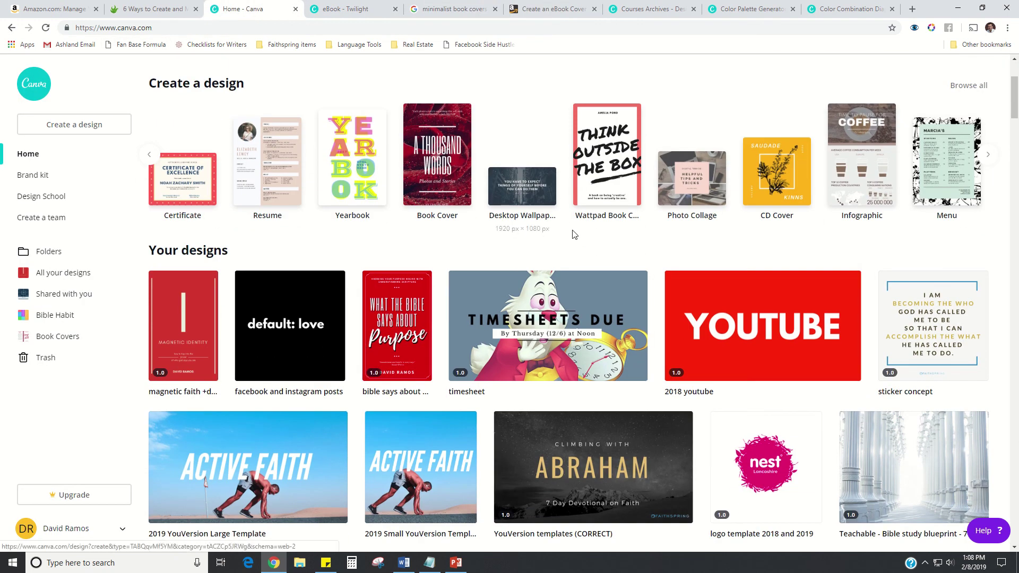
{"action": "scroll", "coordinate": [600, 234], "scroll_direction": "down", "scroll_amount": 20}
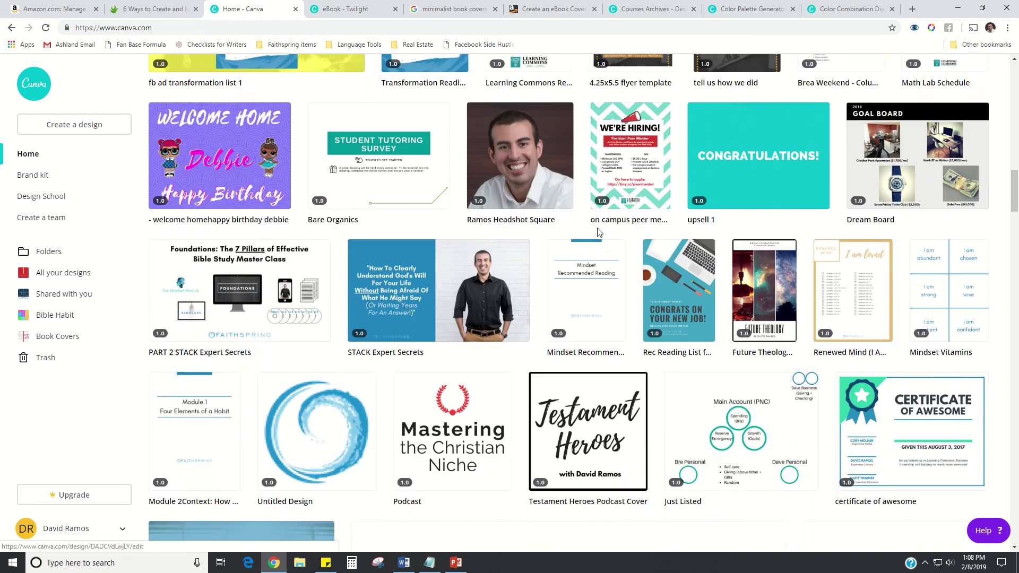
Look through the older designs on the Canva home page, down to the Bible Habit and Testament Heroes book covers and back up
{"action": "scroll", "coordinate": [514, 224], "scroll_direction": "up", "scroll_amount": 8}
{"action": "scroll", "coordinate": [514, 224], "scroll_direction": "up", "scroll_amount": 15}
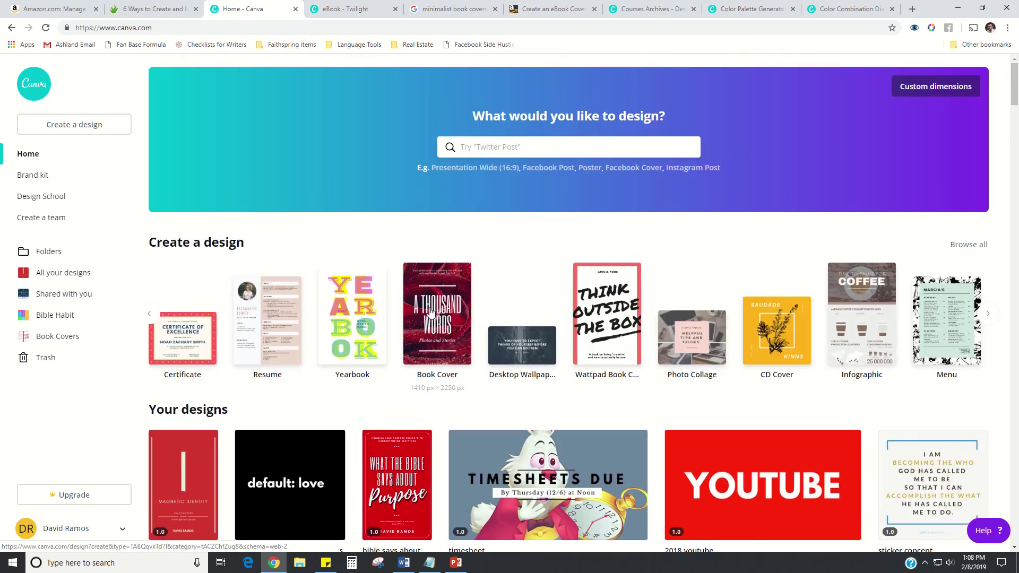
{"action": "scroll", "coordinate": [537, 304], "scroll_direction": "down", "scroll_amount": 5}
{"action": "scroll", "coordinate": [538, 304], "scroll_direction": "down", "scroll_amount": 20}
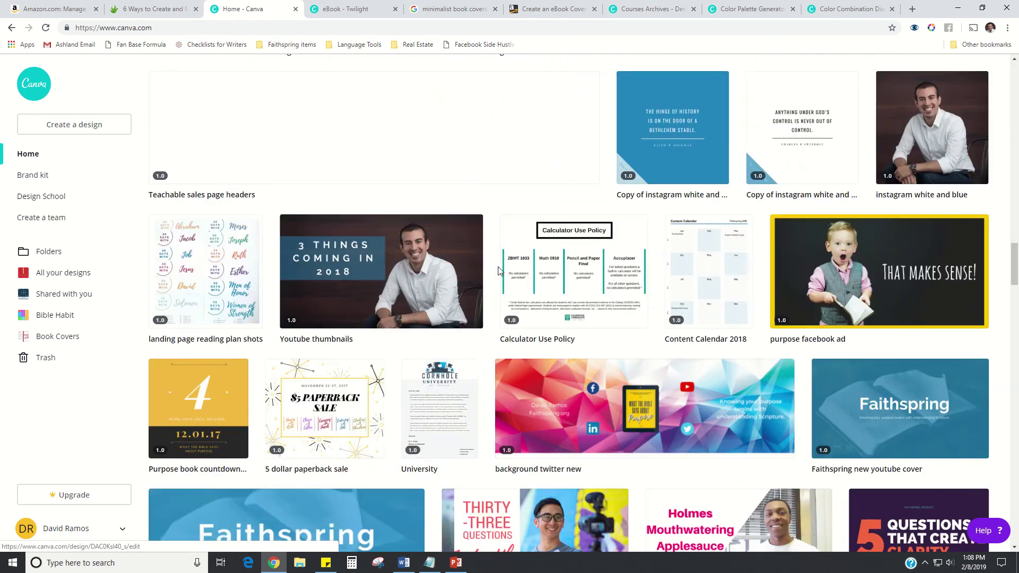
{"action": "scroll", "coordinate": [499, 272], "scroll_direction": "down", "scroll_amount": 15}
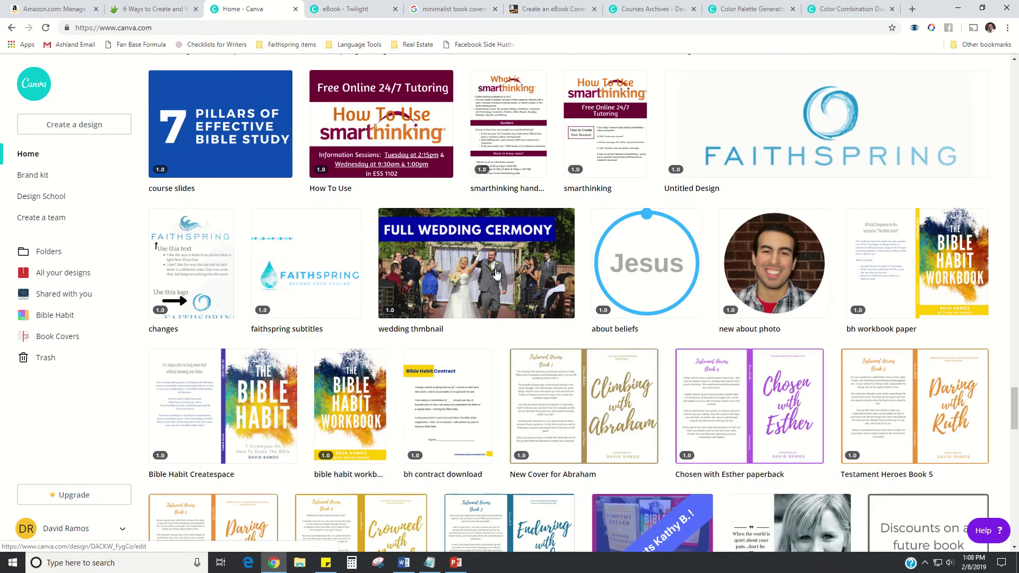
{"action": "scroll", "coordinate": [497, 273], "scroll_direction": "up", "scroll_amount": 3}
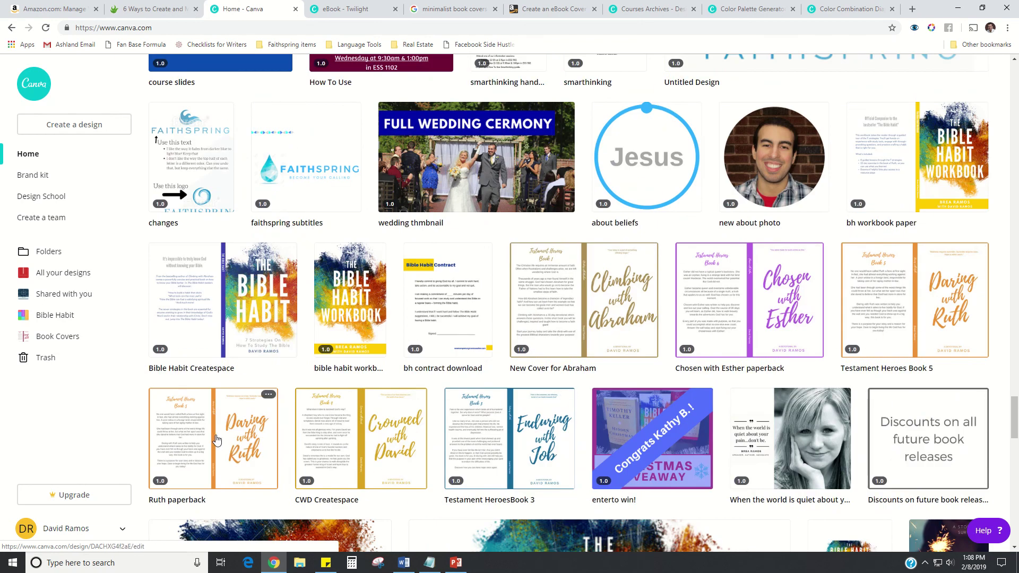
{"action": "scroll", "coordinate": [544, 387], "scroll_direction": "up", "scroll_amount": 15}
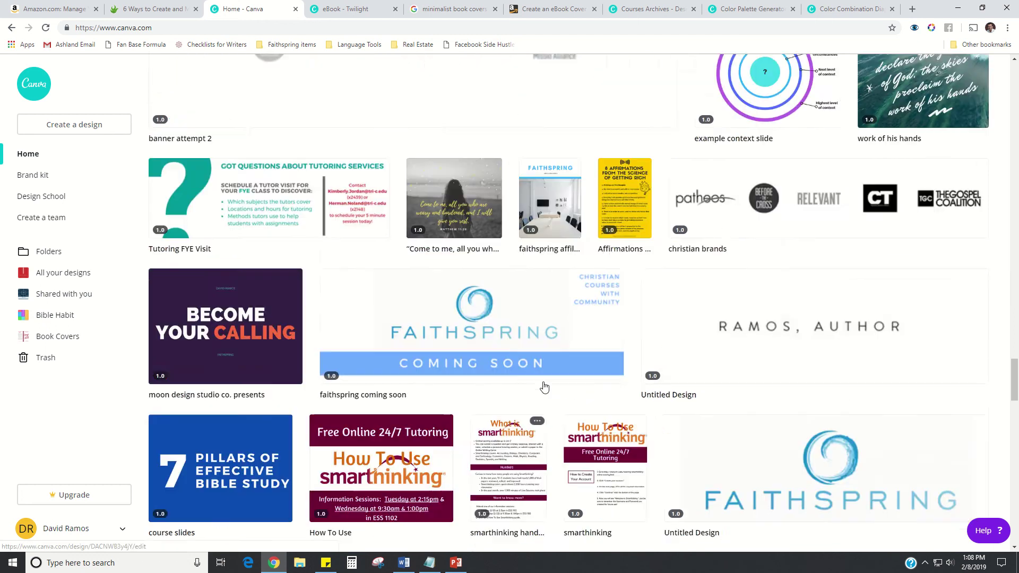
{"action": "scroll", "coordinate": [544, 387], "scroll_direction": "up", "scroll_amount": 20}
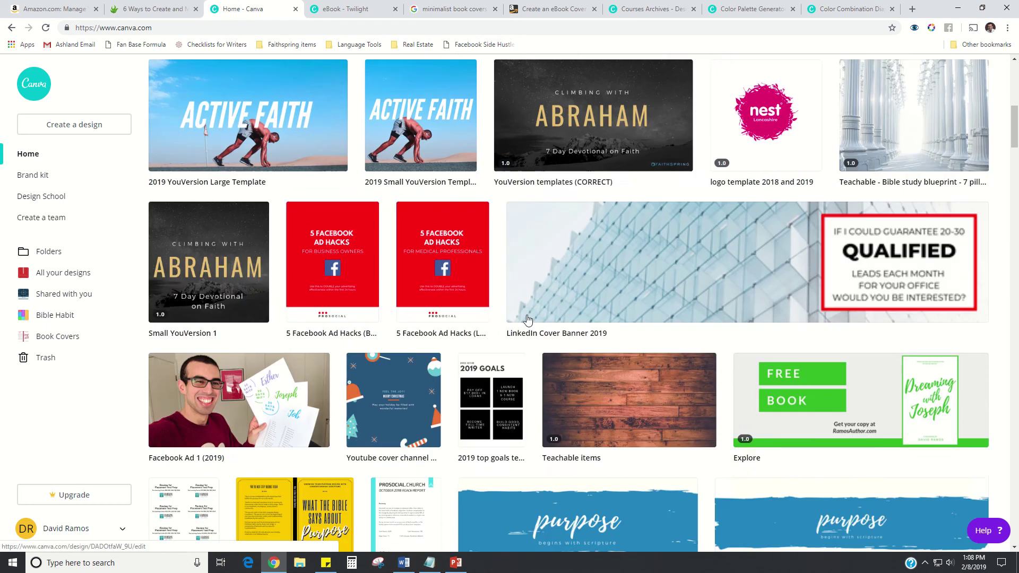
{"action": "scroll", "coordinate": [528, 320], "scroll_direction": "up", "scroll_amount": 2}
Revisit the ebook cover drafts in Canva, and switch to PowerPoint to show the five-step summary on slide 2 with its text box deselected
{"action": "left_click", "coordinate": [435, 8]}
{"action": "left_click", "coordinate": [367, 9]}
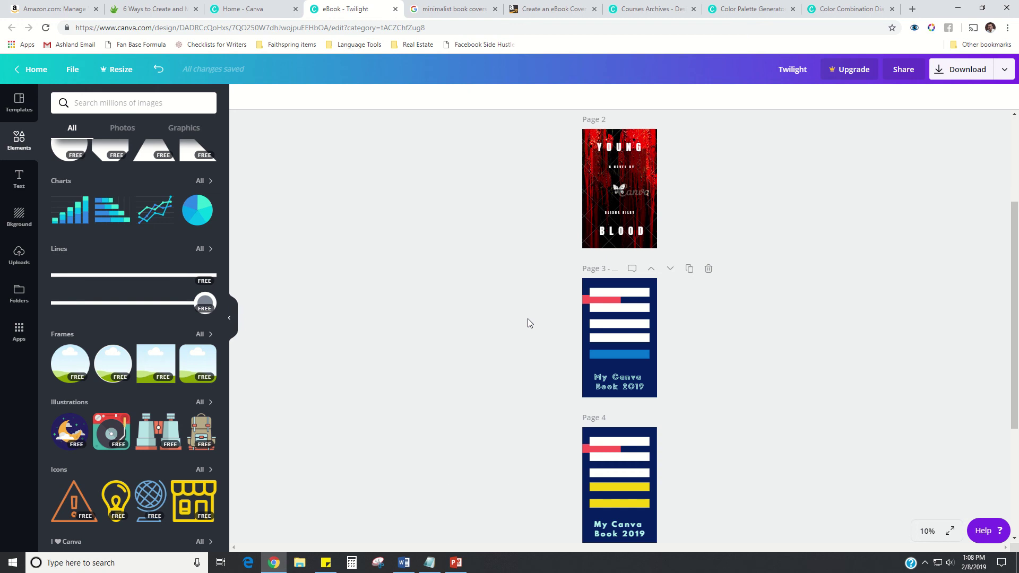
{"action": "left_click", "coordinate": [455, 562]}
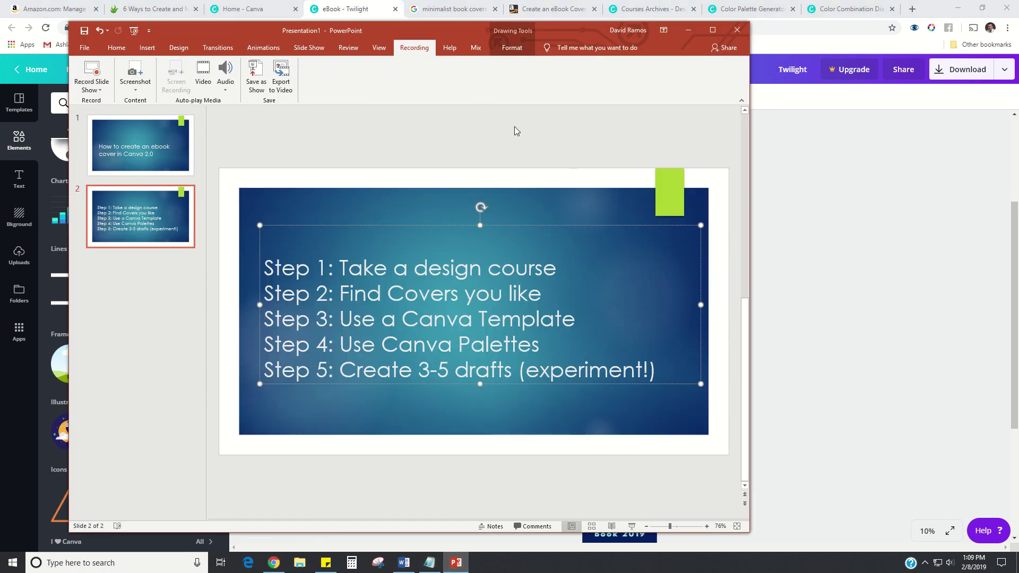
{"action": "left_click", "coordinate": [508, 127]}
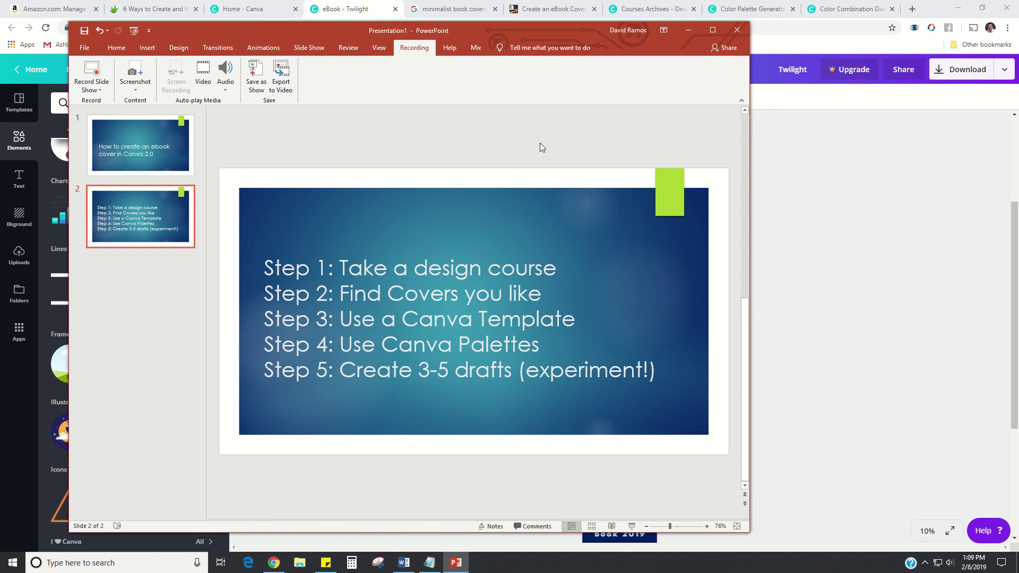
{"action": "mouse_move", "coordinate": [492, 2]}
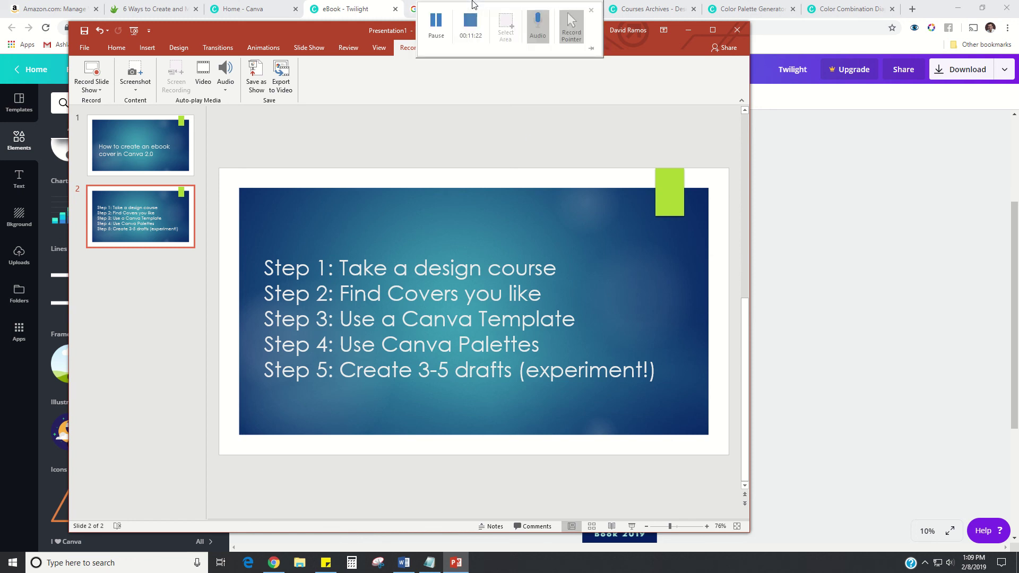